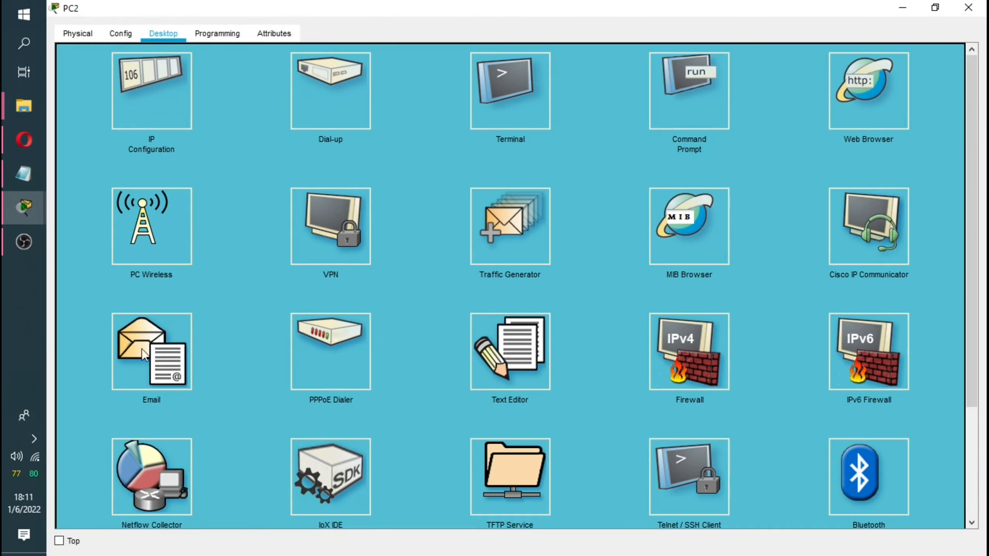
# Test internal web access by opening 192.168.1.2 in PC2's web browser, and close the PC2 window.
pyautogui.click(864, 96)
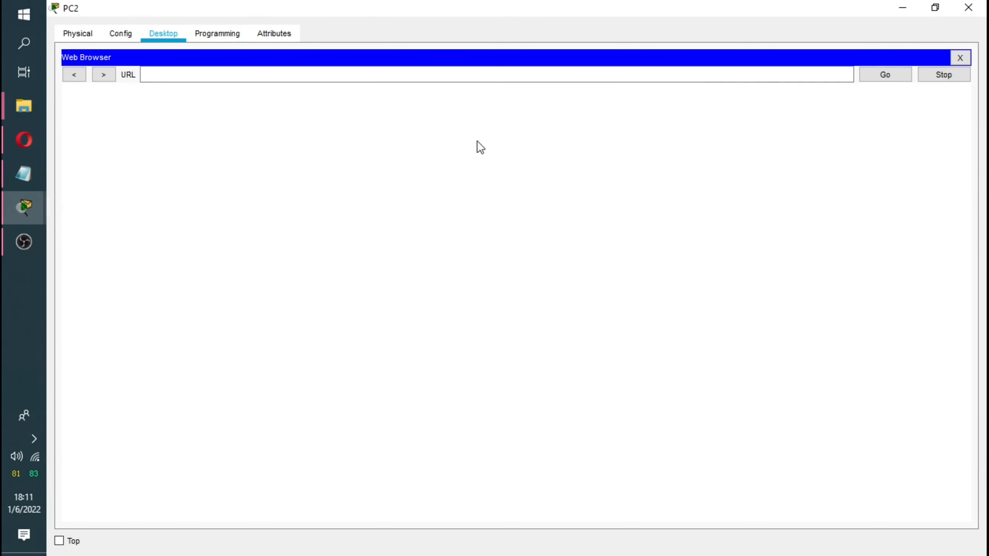
pyautogui.click(936, 12)
pyautogui.moveTo(491, 80); pyautogui.dragTo(563, 84)
pyautogui.click(551, 155)
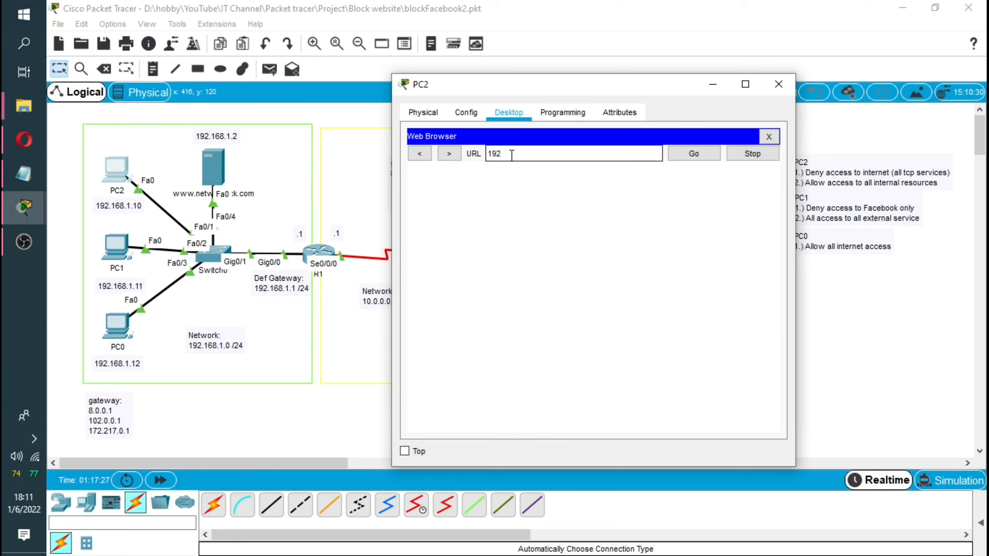
pyautogui.write('.168.1.')
pyautogui.write('2')
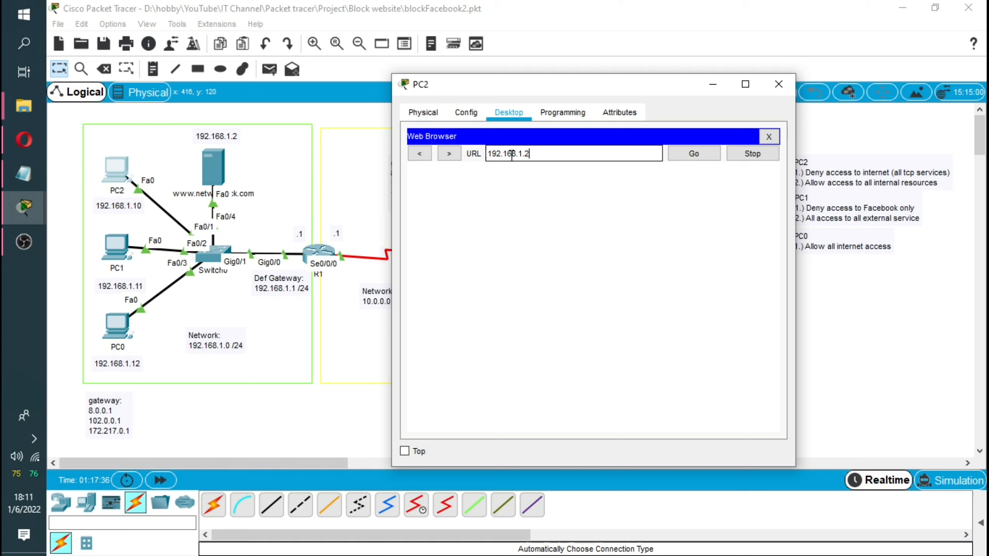
pyautogui.click(693, 157)
pyautogui.moveTo(663, 178); pyautogui.dragTo(509, 173)
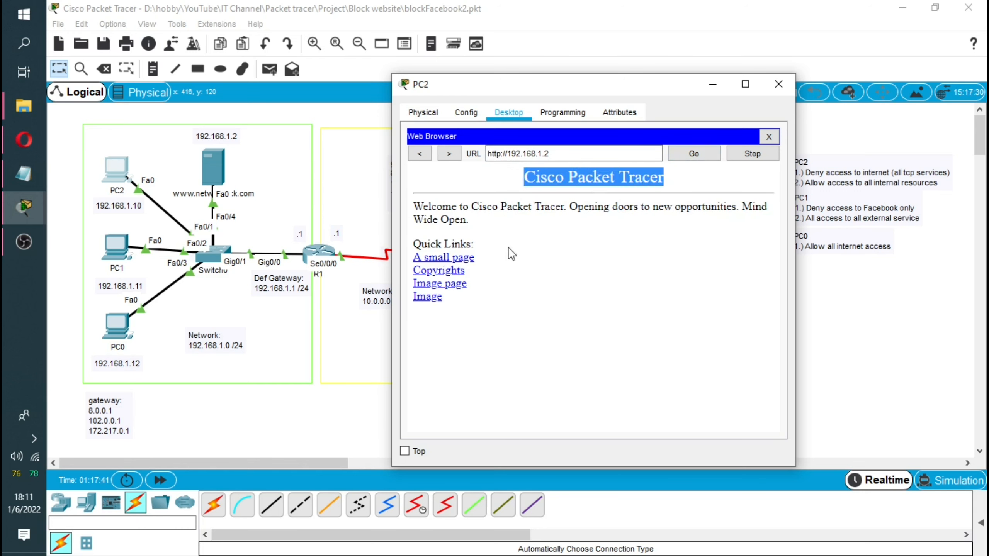
pyautogui.click(777, 85)
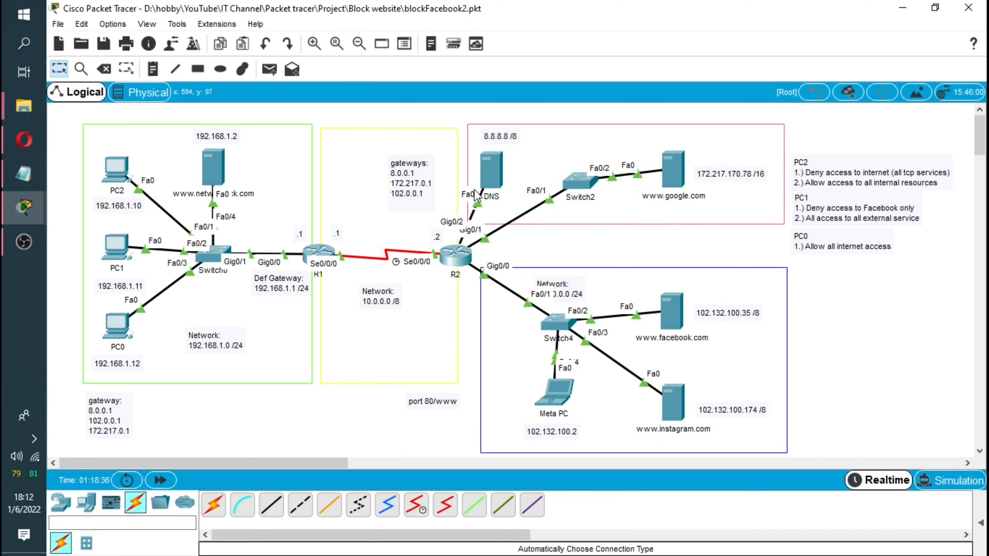
# Turn on the DNS service on the DNS server at 8.8.8.8.
pyautogui.click(495, 176)
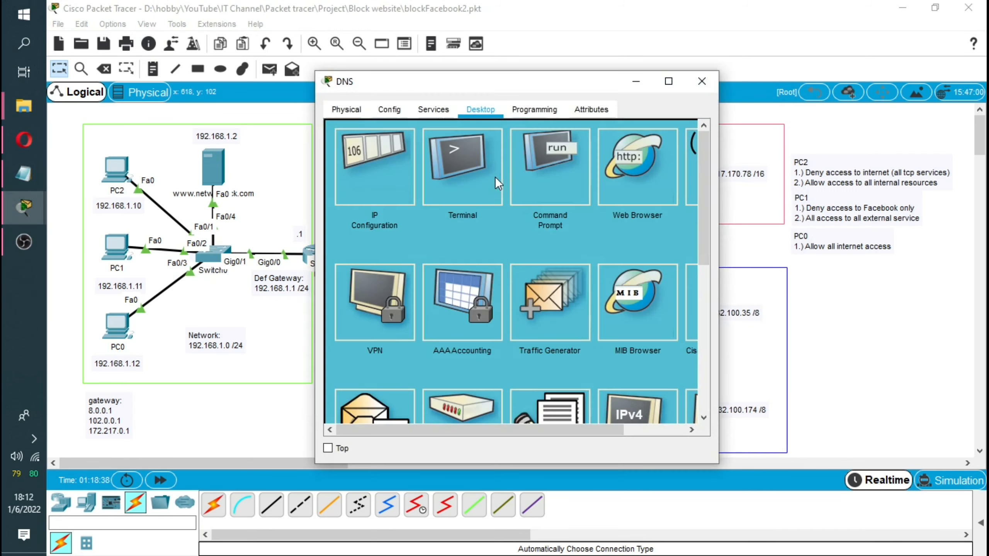
pyautogui.click(396, 110)
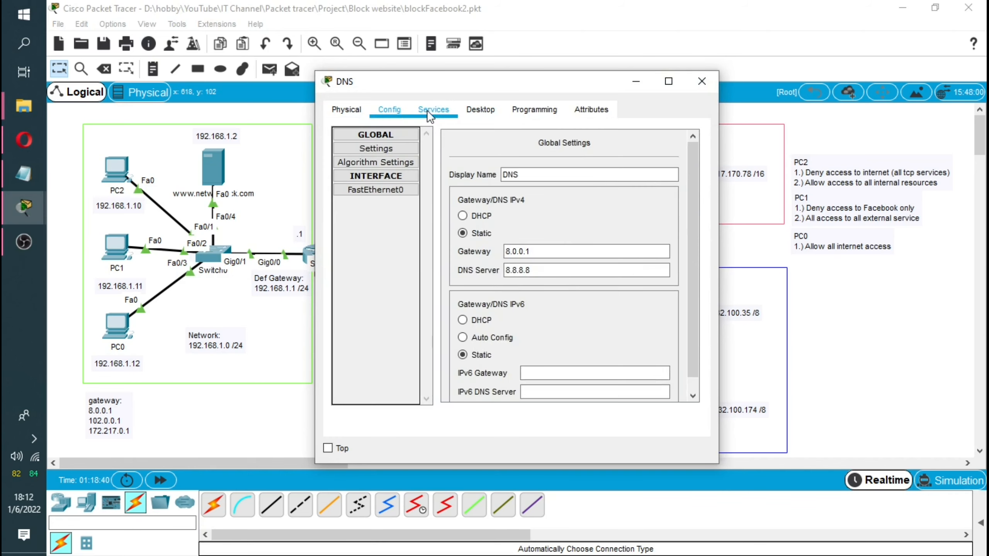
pyautogui.click(433, 110)
pyautogui.moveTo(523, 83); pyautogui.dragTo(377, 203)
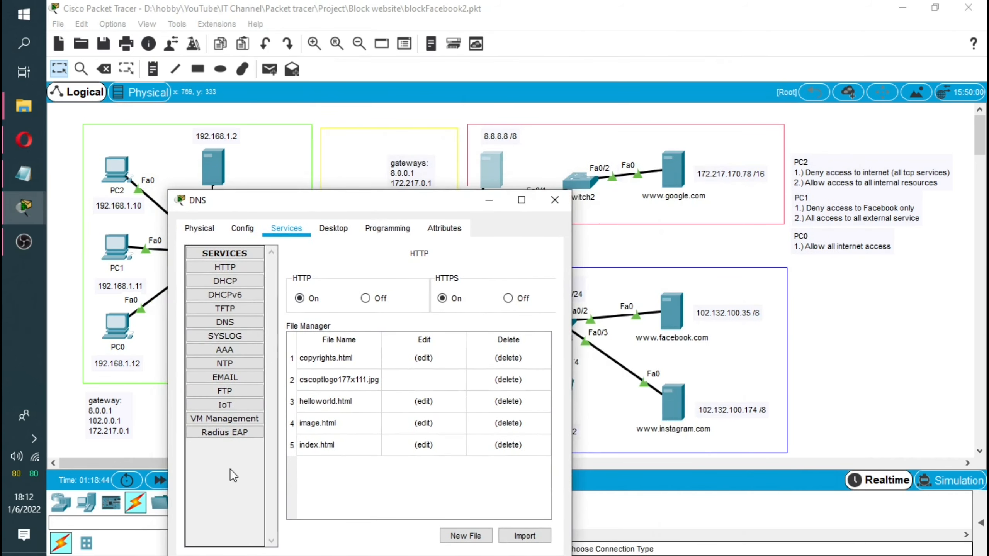
pyautogui.click(234, 284)
pyautogui.click(235, 320)
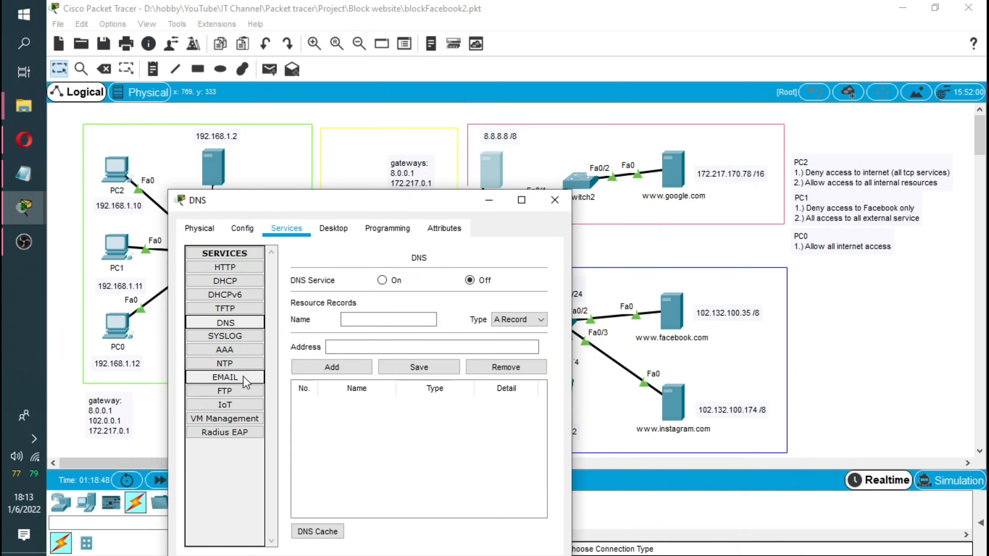
pyautogui.moveTo(459, 207); pyautogui.dragTo(525, 240)
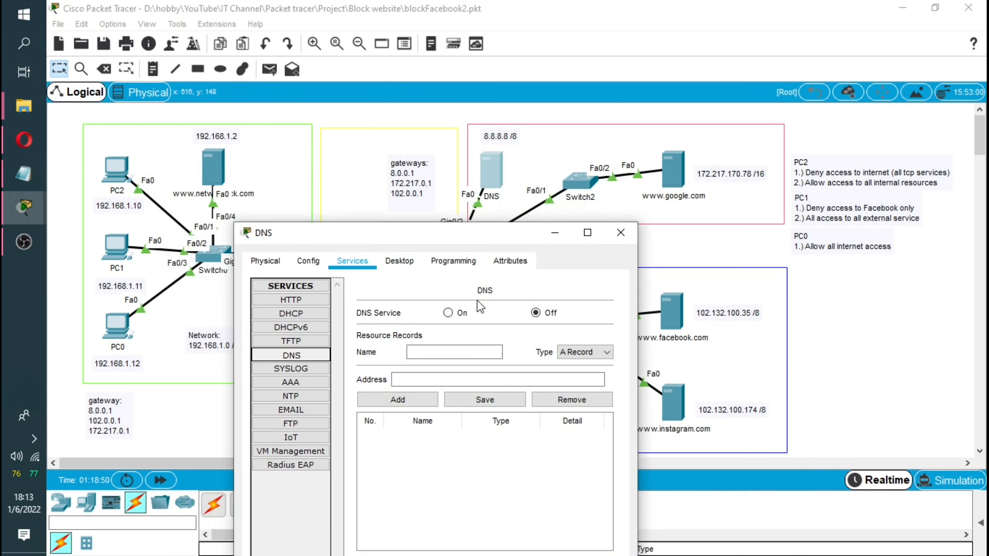
pyautogui.click(448, 313)
pyautogui.moveTo(425, 237); pyautogui.dragTo(648, 218)
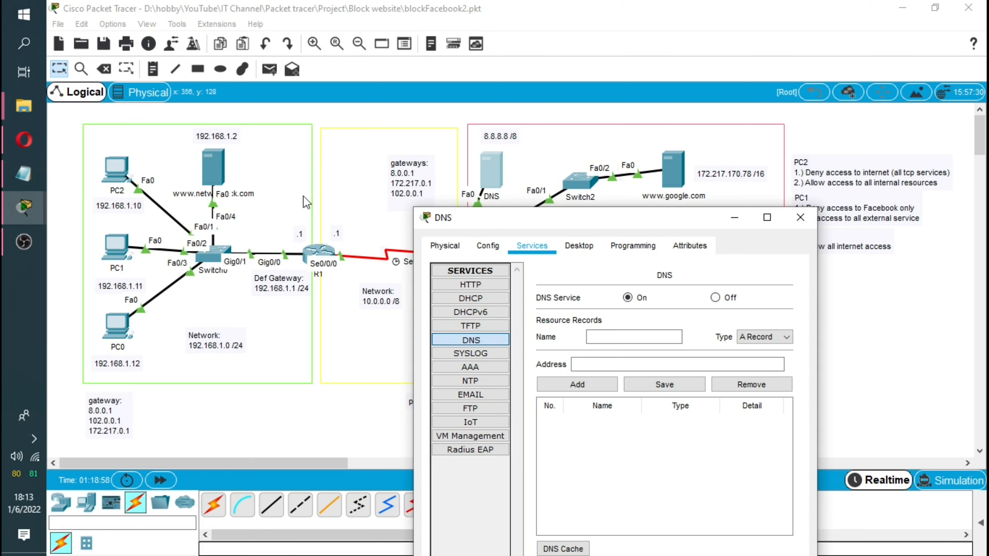
pyautogui.click(118, 171)
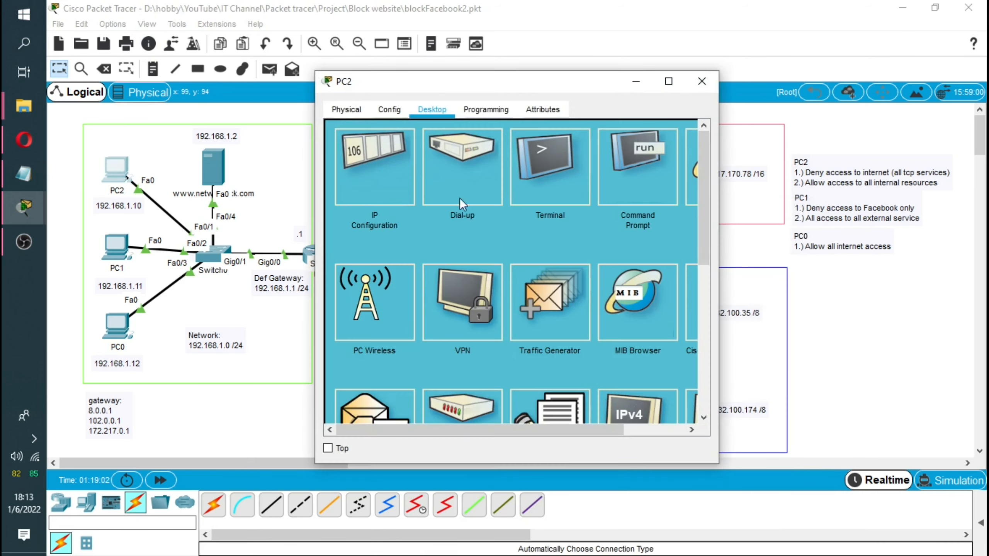
pyautogui.click(694, 191)
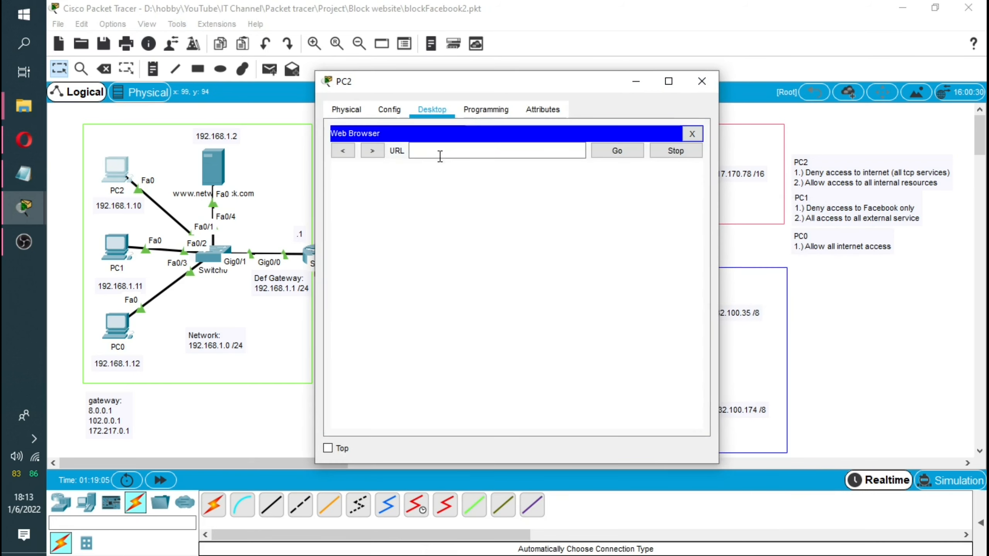
pyautogui.click(440, 156)
pyautogui.write('www.')
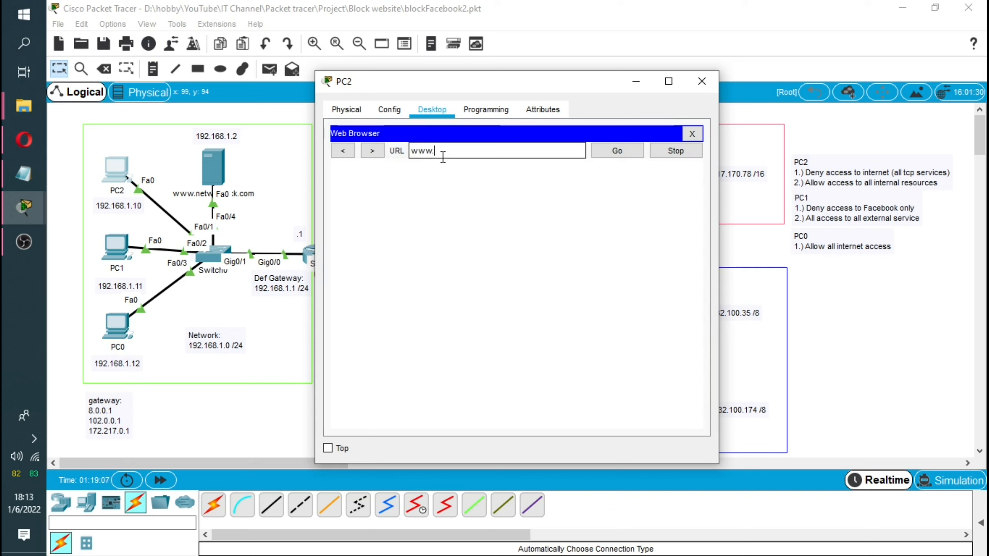
pyautogui.write('facebook.com')
pyautogui.click(603, 151)
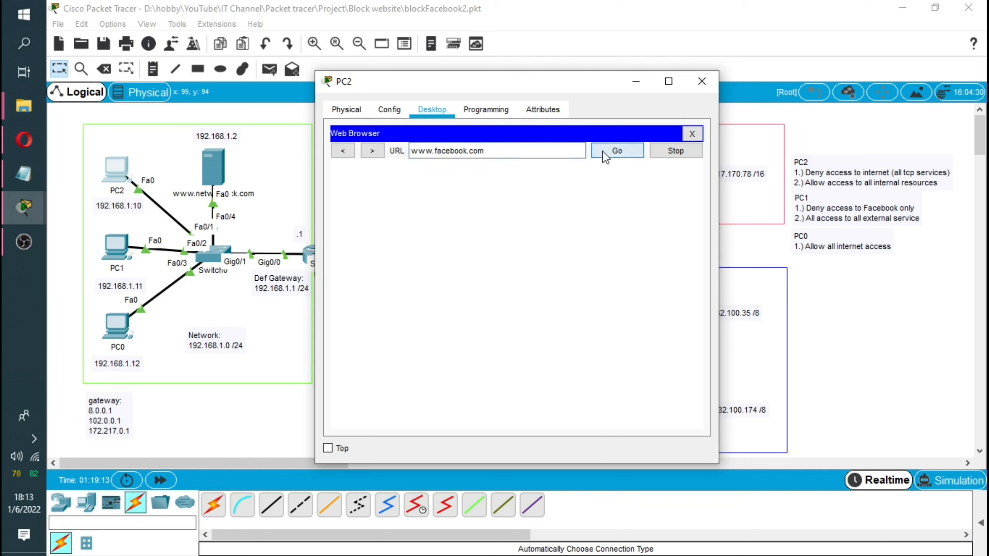
# Keep PC2's window on top beside the DNS server's window and fast-forward the network time to check the page request.
pyautogui.moveTo(572, 87); pyautogui.dragTo(333, 86)
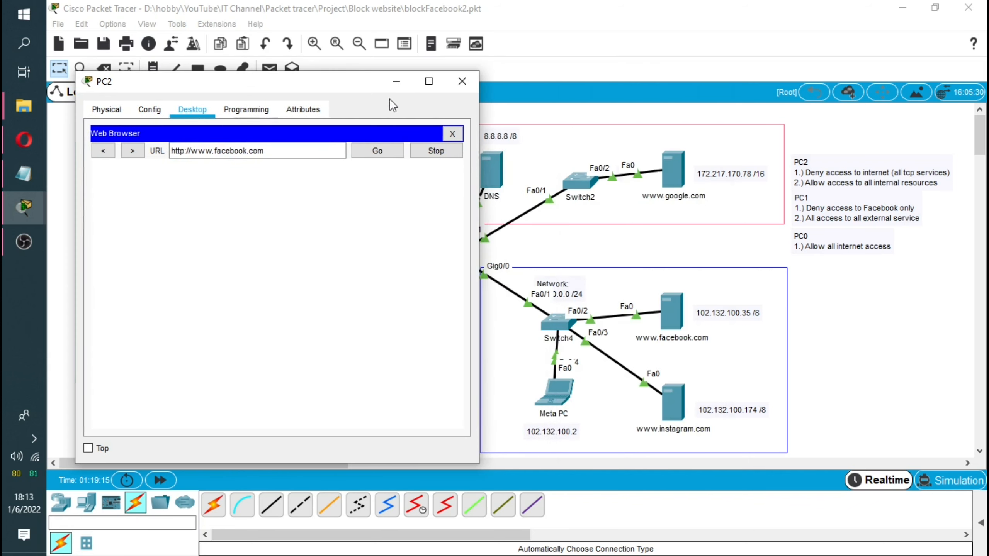
pyautogui.click(93, 448)
pyautogui.click(493, 173)
pyautogui.moveTo(552, 220); pyautogui.dragTo(653, 109)
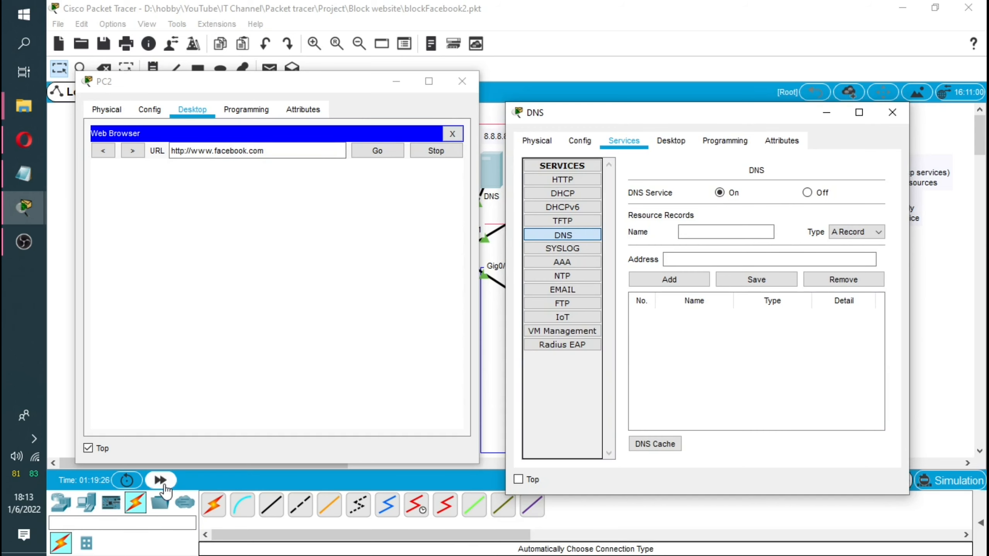
pyautogui.click(160, 480)
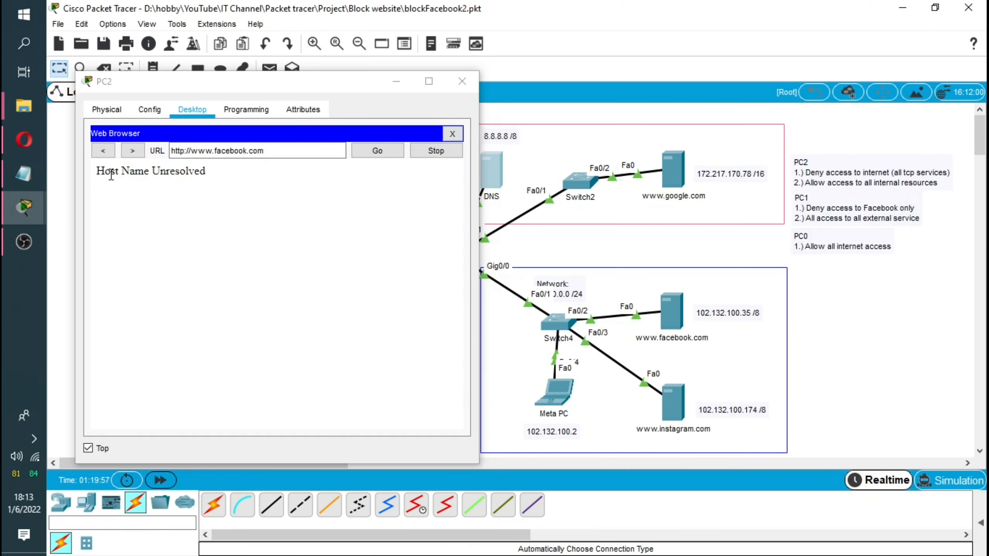
pyautogui.moveTo(214, 179); pyautogui.dragTo(195, 172)
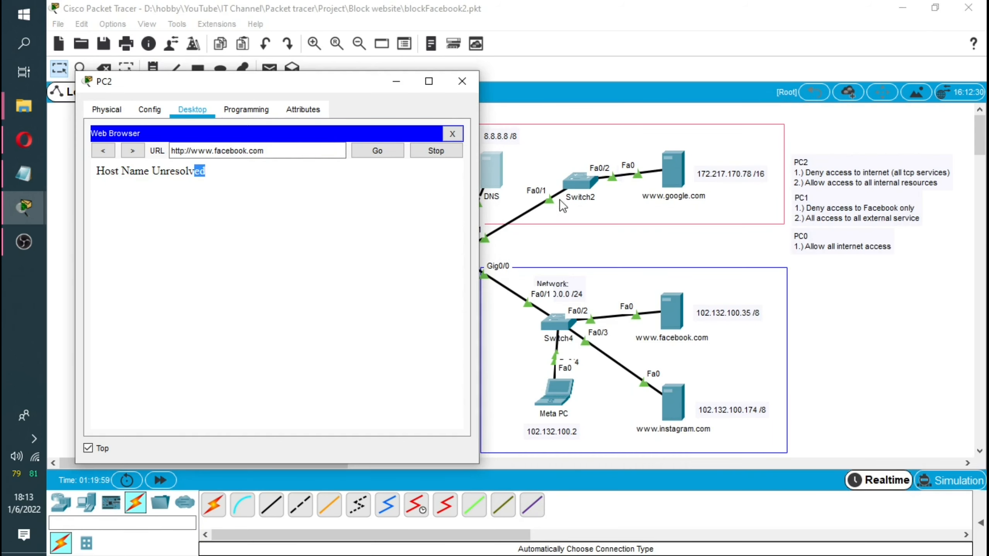
pyautogui.click(490, 164)
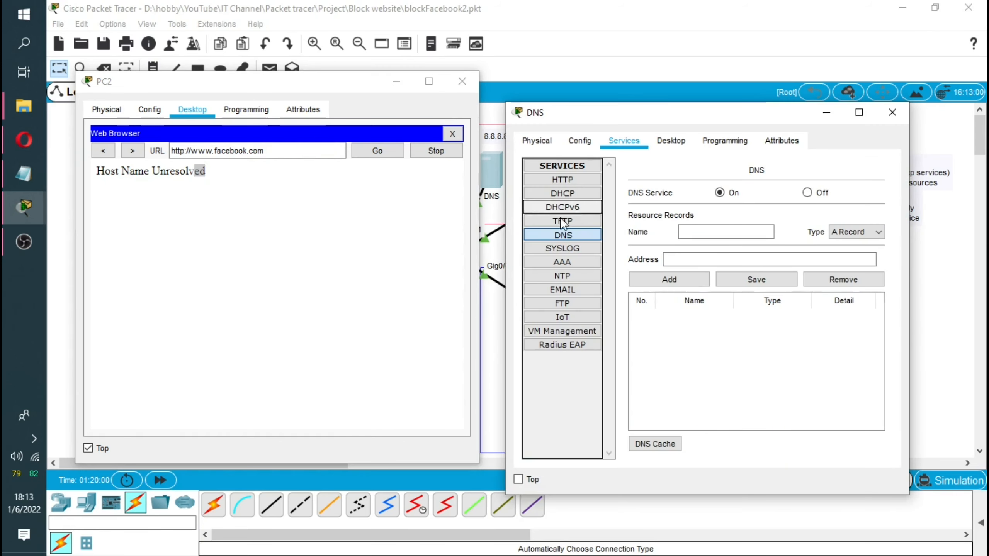
pyautogui.click(462, 81)
pyautogui.click(707, 234)
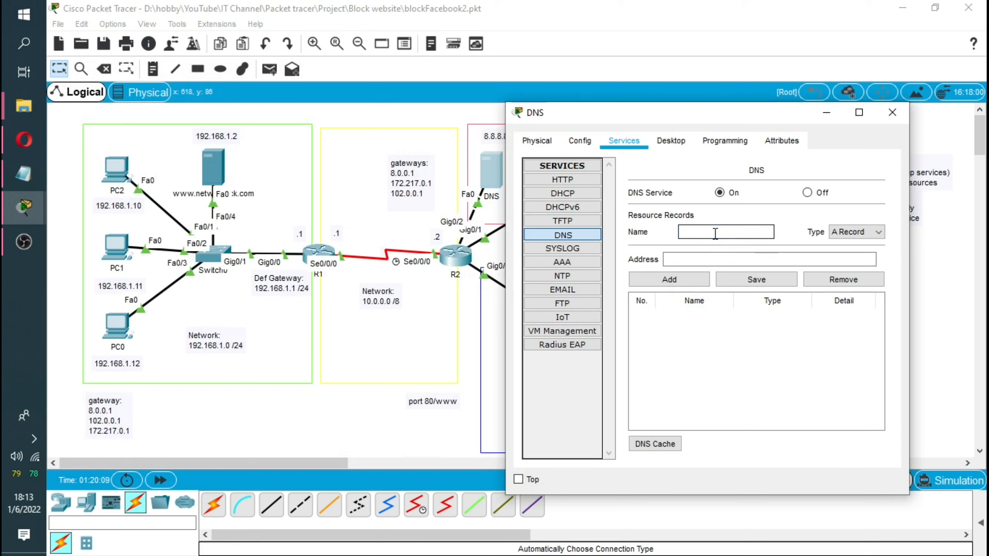
pyautogui.write('www.facebook.com')
pyautogui.click(732, 260)
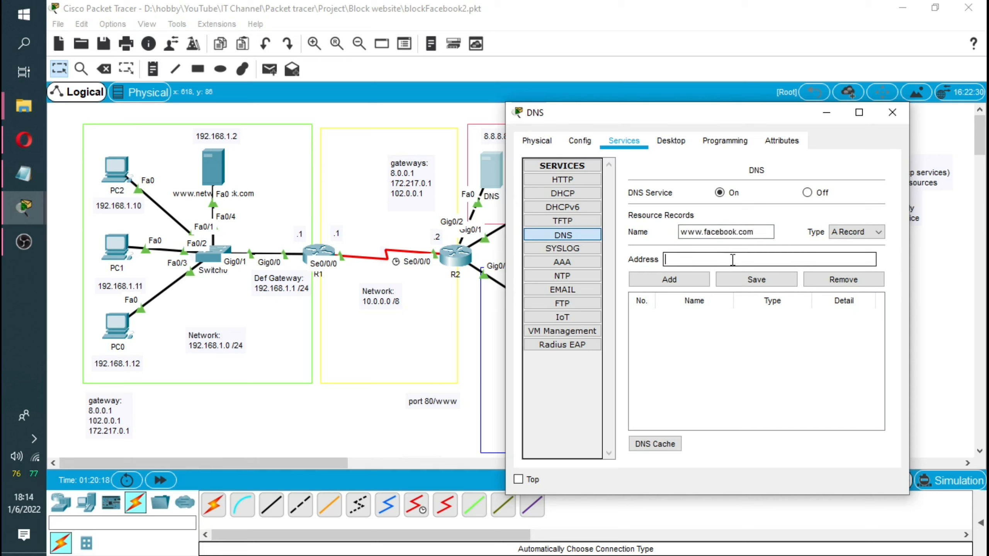
pyautogui.write('102.132.100.35')
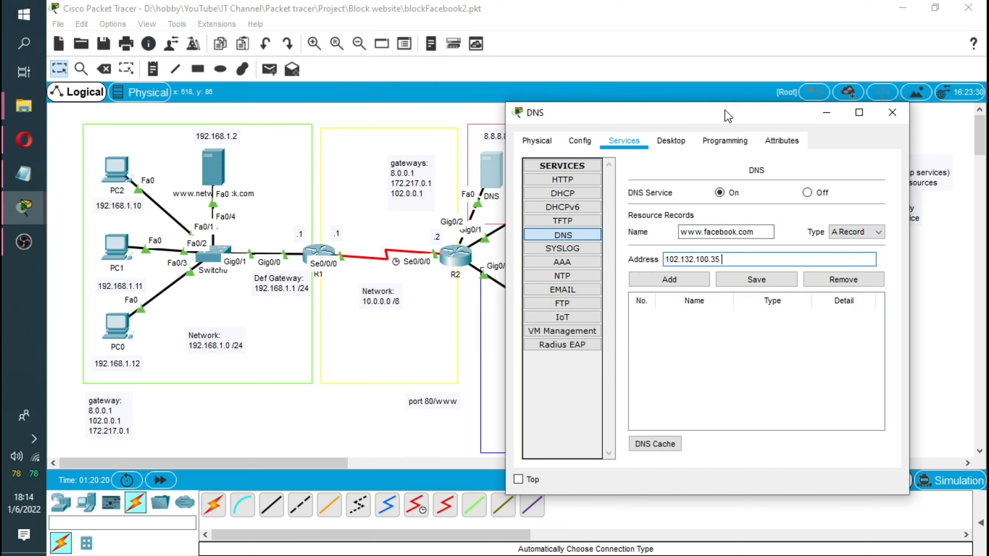
pyautogui.moveTo(725, 109); pyautogui.dragTo(467, 110)
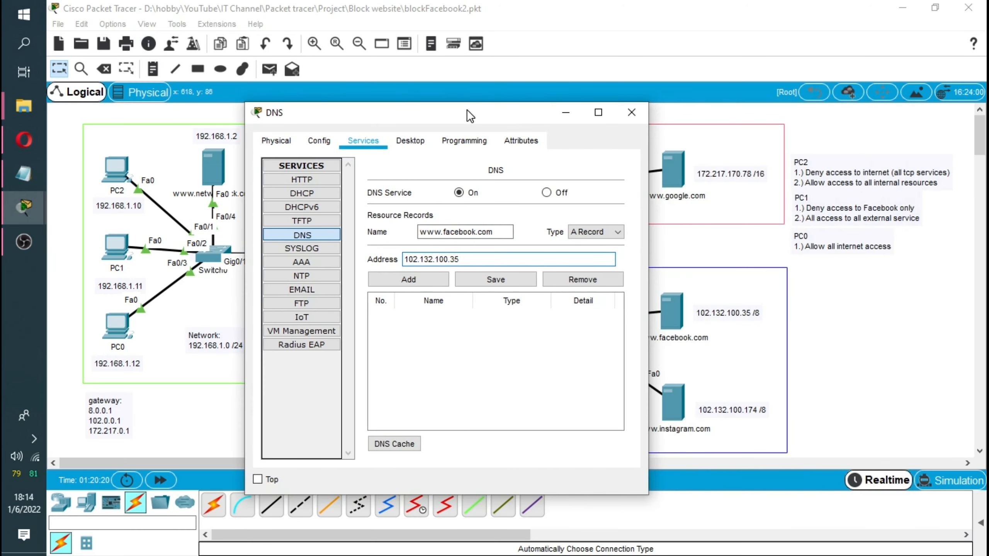
pyautogui.click(408, 280)
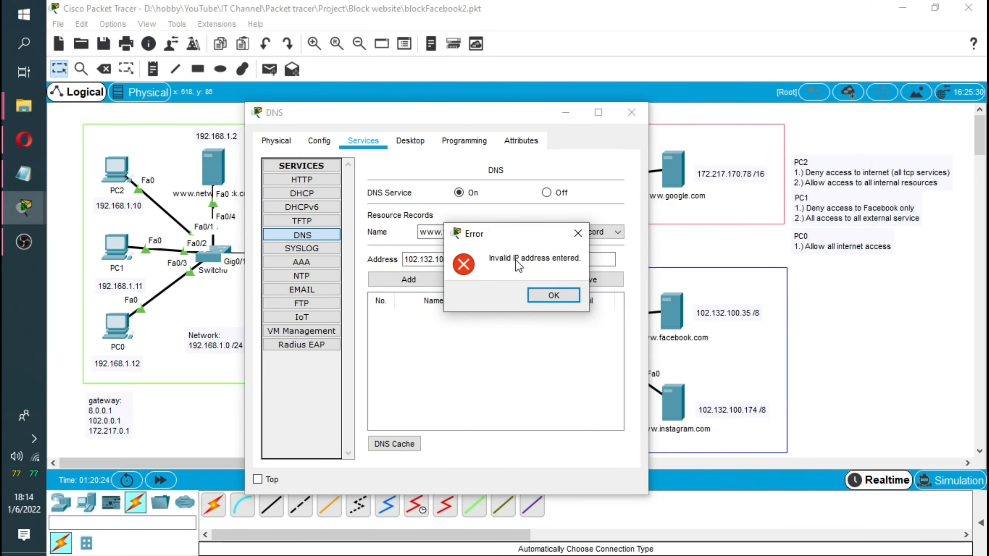
pyautogui.click(553, 295)
pyautogui.click(497, 260)
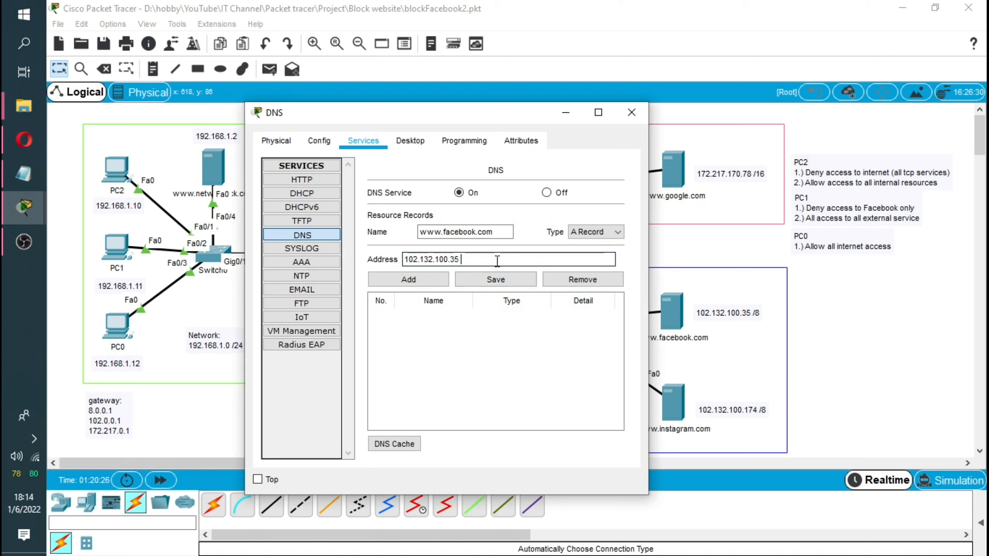
pyautogui.click(419, 282)
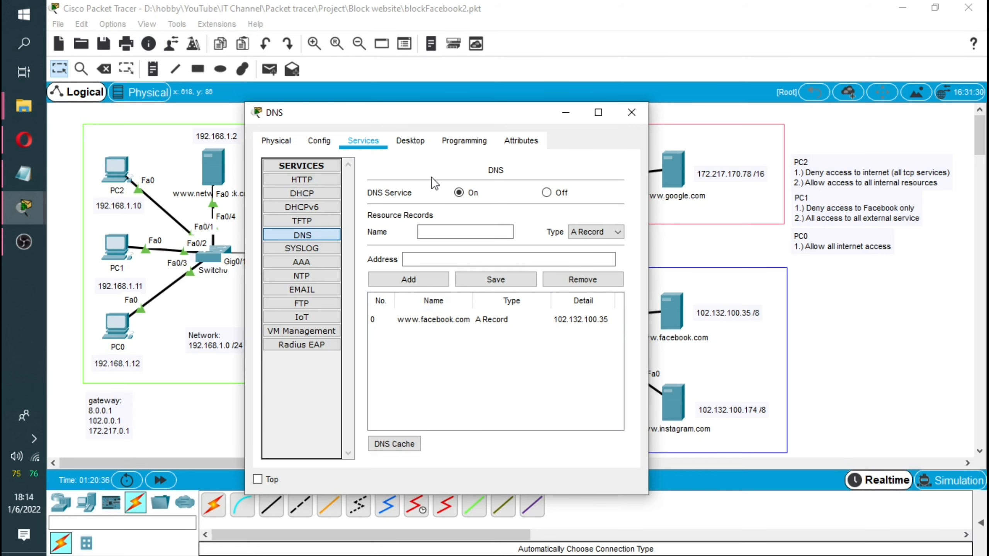
# Test name resolution by requesting facebook.com without the www prefix in PC2's web browser.
pyautogui.click(117, 170)
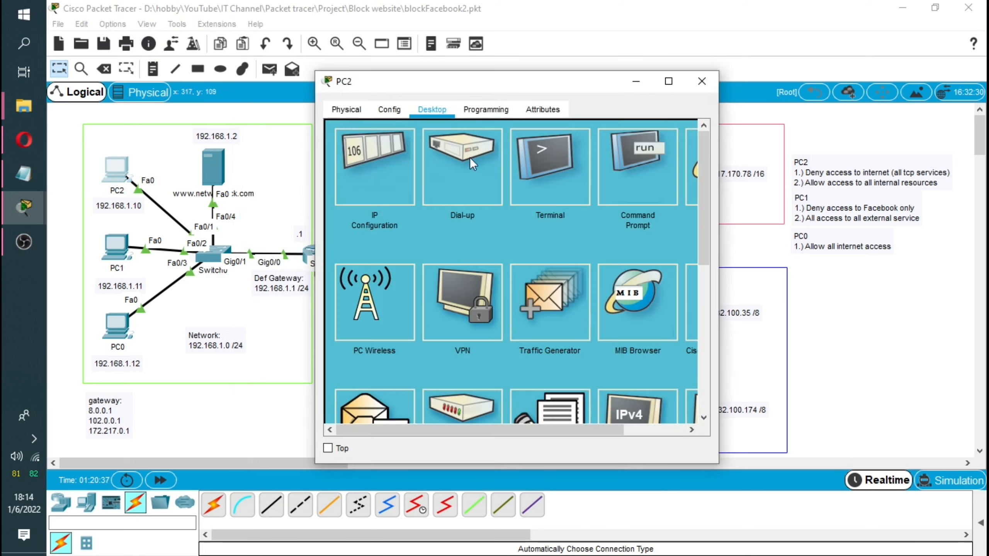
pyautogui.click(693, 169)
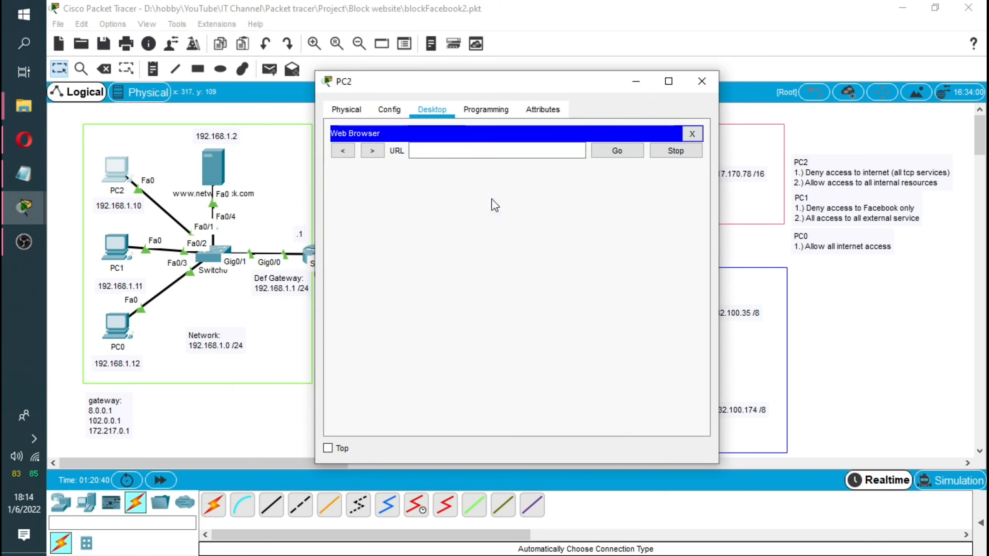
pyautogui.click(432, 153)
pyautogui.write('face')
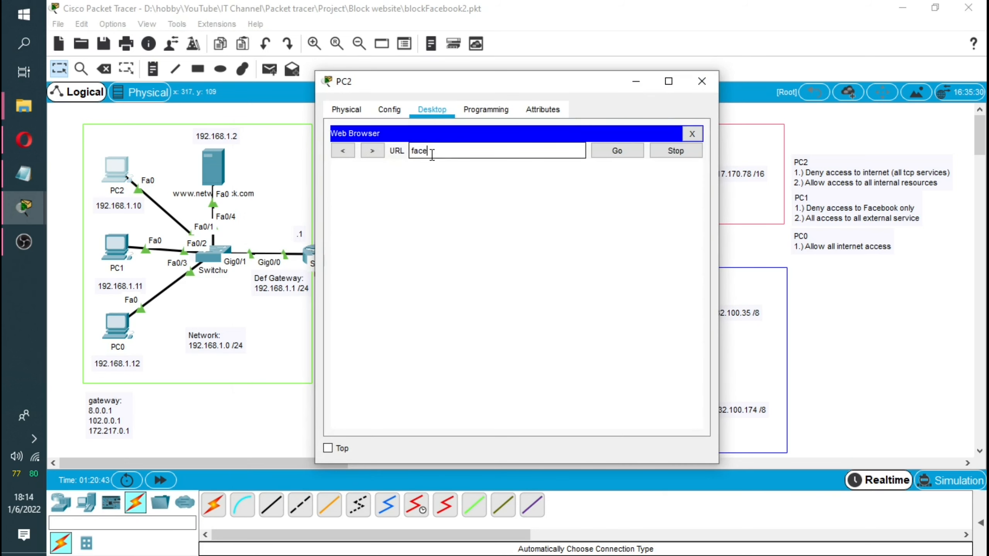
pyautogui.write('book.com')
pyautogui.click(602, 150)
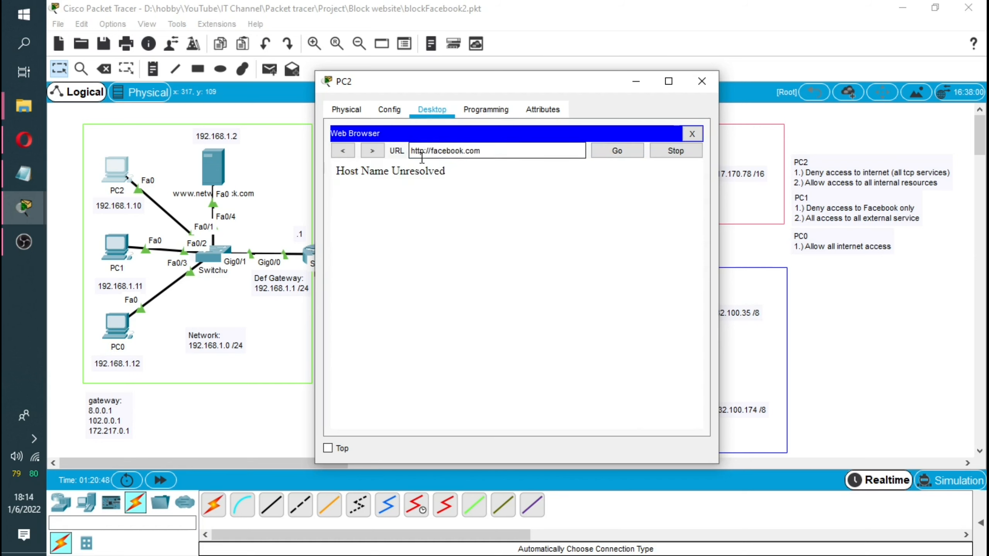
# Copy the facebook.com host name from PC2's web browser address and minimize PC2's window.
pyautogui.moveTo(429, 150); pyautogui.dragTo(481, 150)
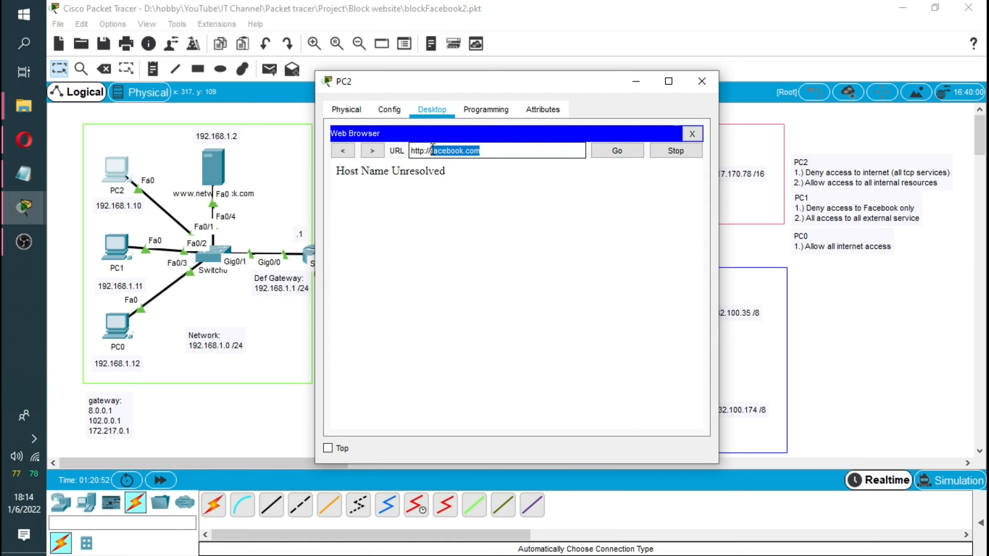
pyautogui.rightClick(465, 152)
pyautogui.click(500, 215)
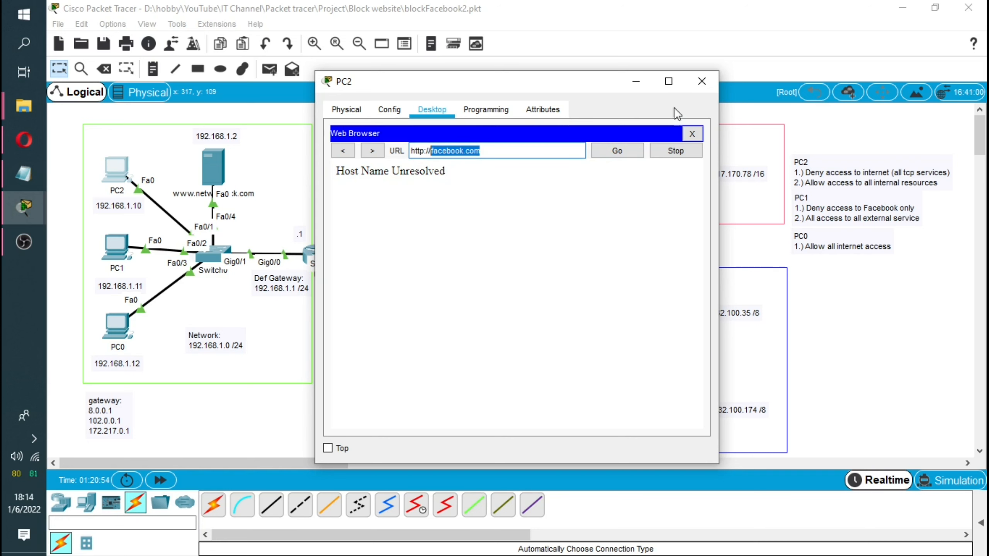
pyautogui.click(630, 83)
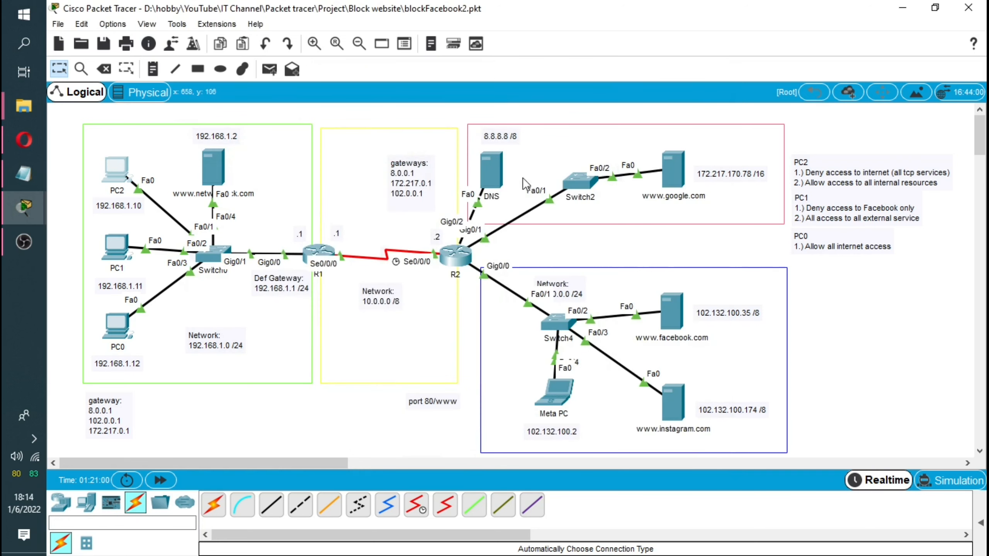
pyautogui.click(491, 171)
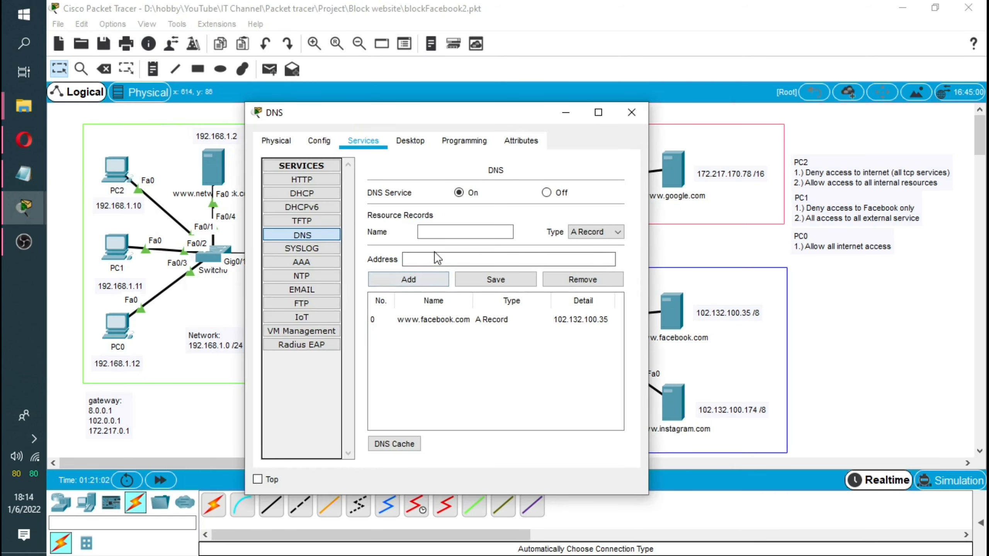
pyautogui.click(443, 232)
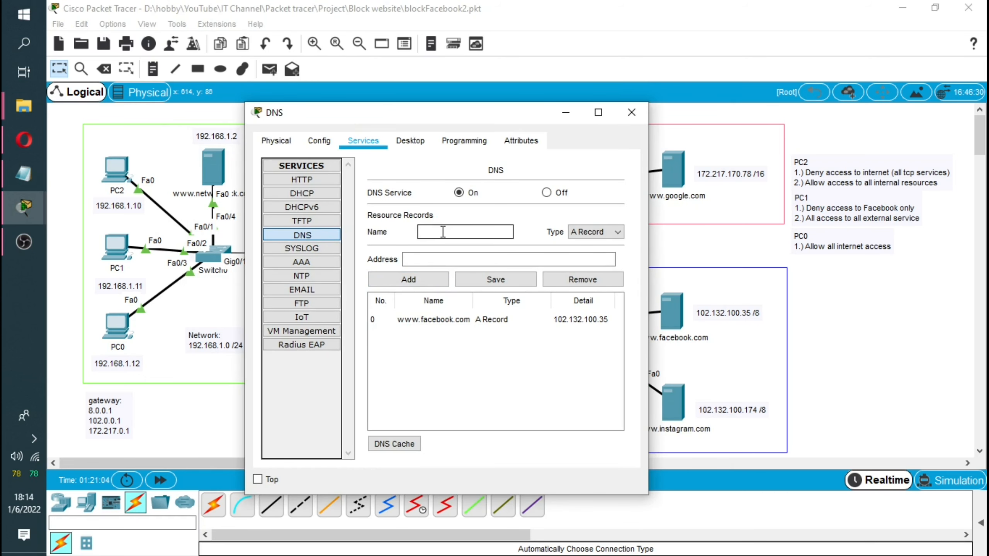
pyautogui.write('facebook.com')
pyautogui.click(464, 260)
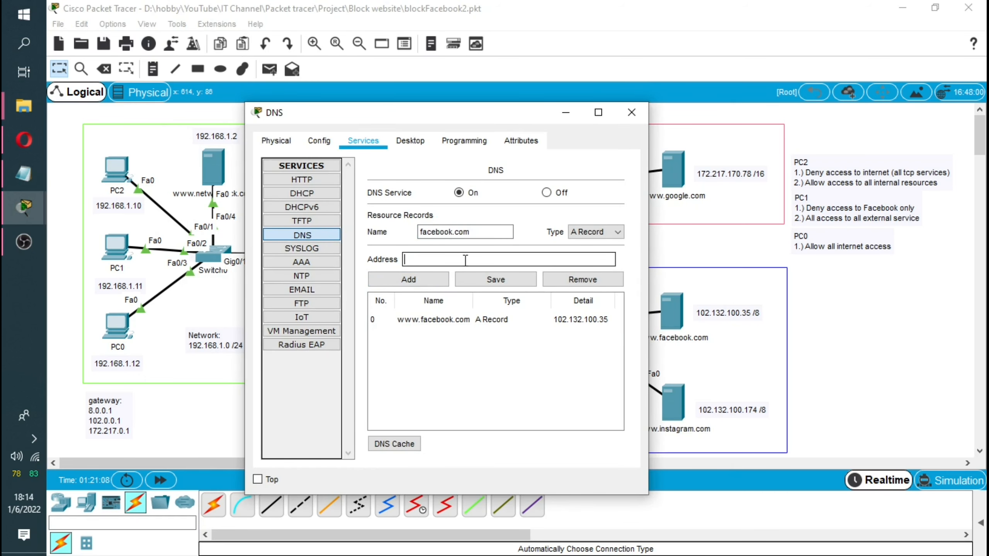
pyautogui.click(598, 319)
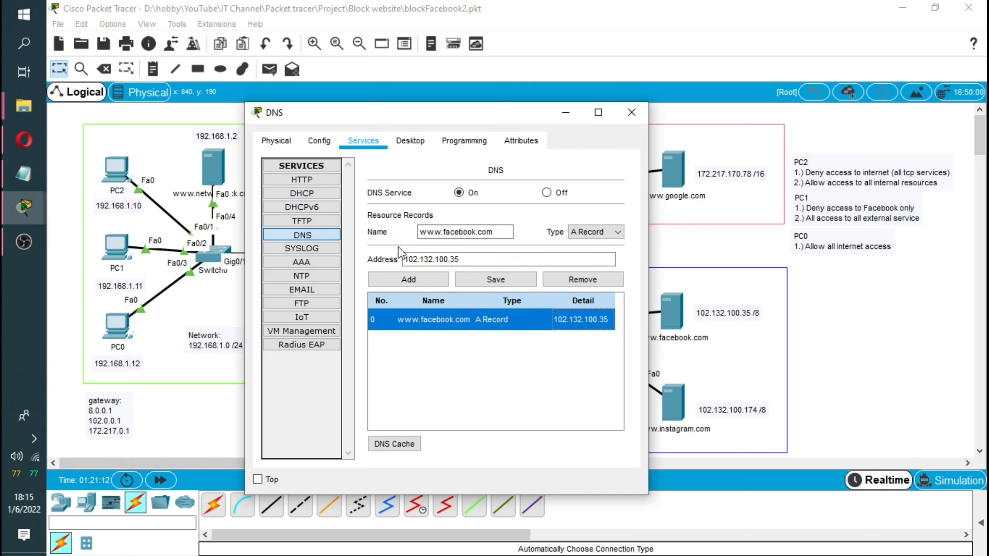
pyautogui.click(448, 232)
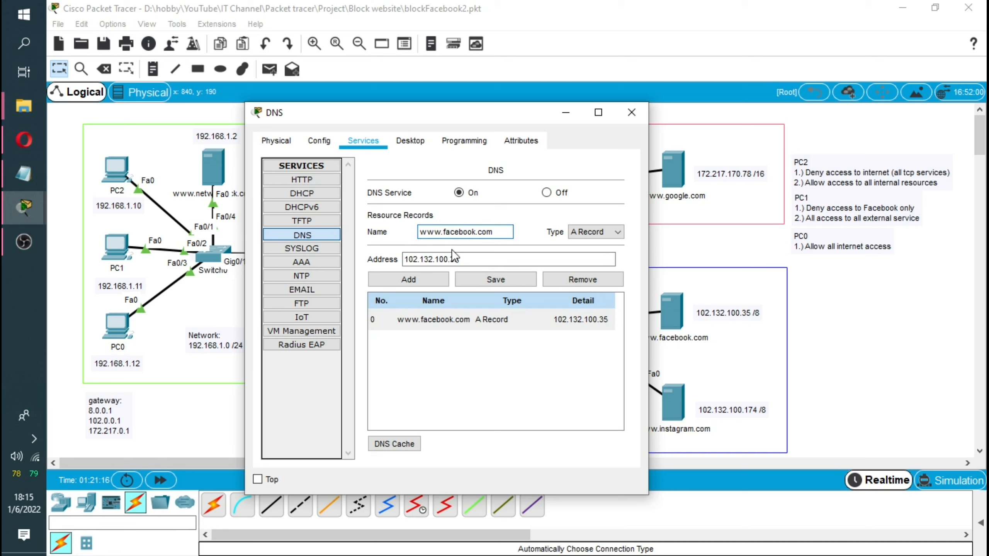
pyautogui.click(473, 323)
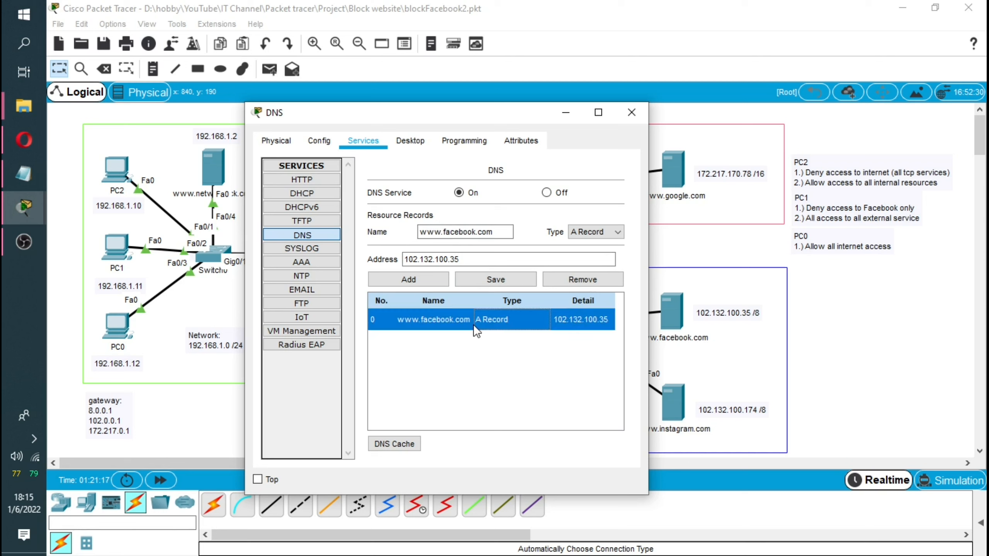
pyautogui.click(446, 232)
pyautogui.press('BackSpace')
pyautogui.press('BackSpace')
pyautogui.press('BackSpace')
pyautogui.press('BackSpace')
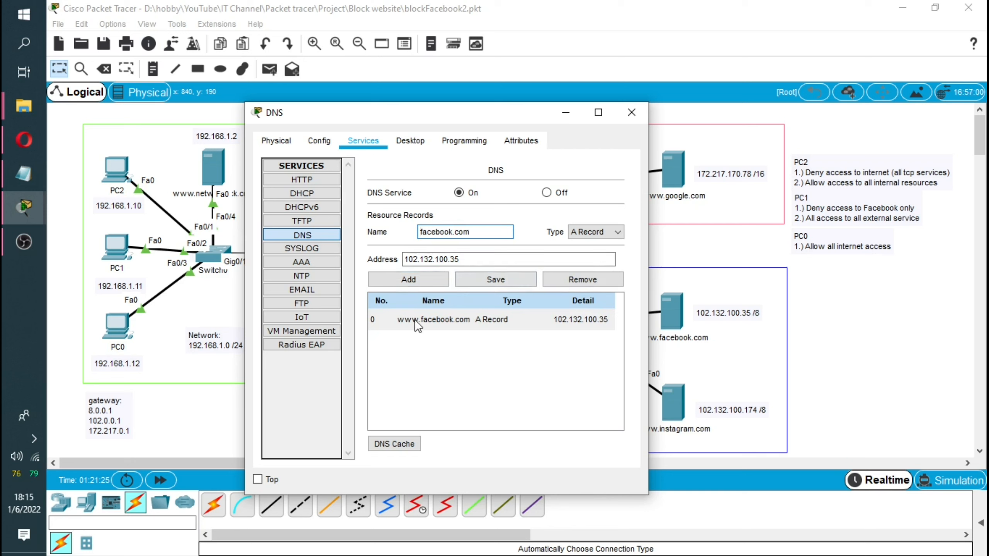
pyautogui.click(417, 280)
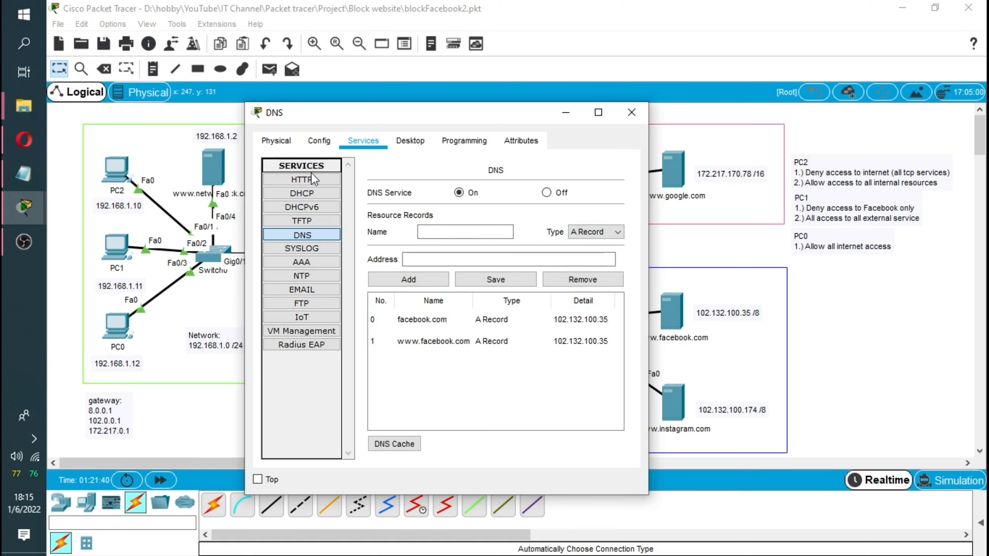
# Close the DNS server's window and request facebook.com in PC2's web browser.
pyautogui.click(633, 113)
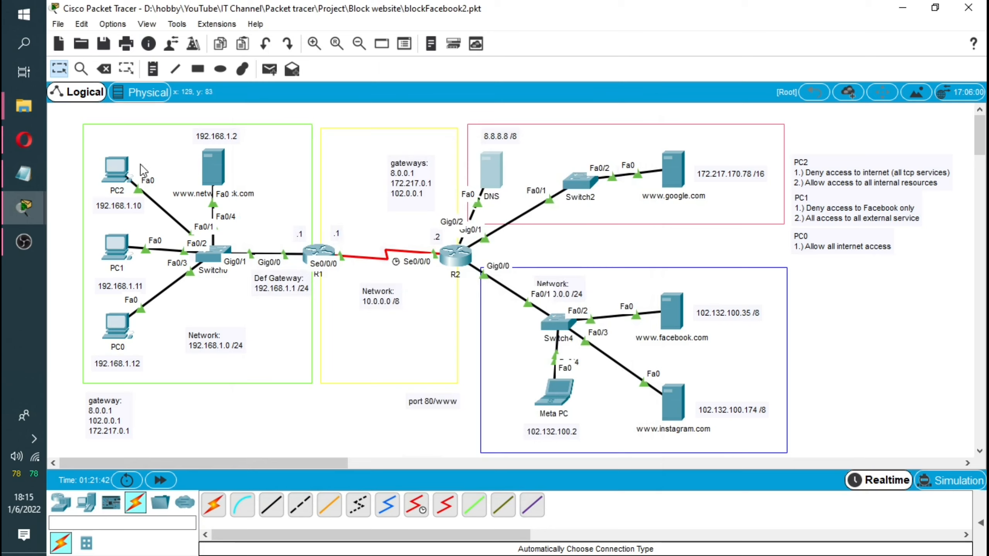
pyautogui.click(115, 171)
pyautogui.moveTo(482, 151); pyautogui.dragTo(331, 154)
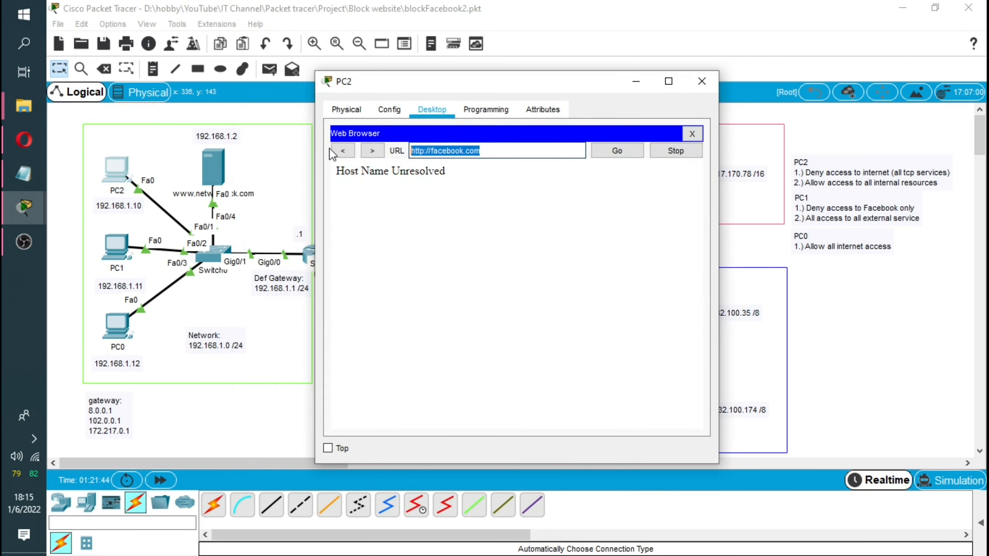
pyautogui.write('fac')
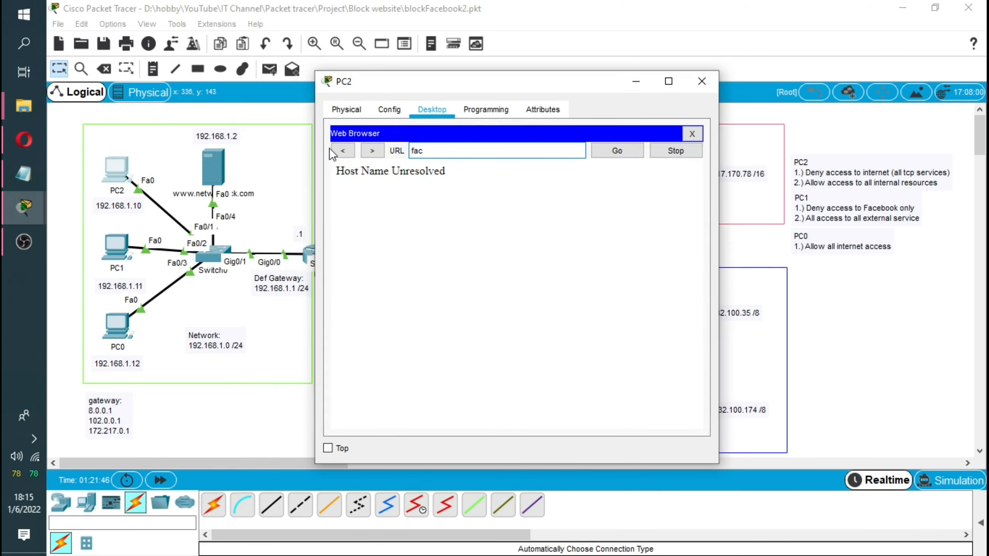
pyautogui.write('ebook.com')
pyautogui.press('Return')
# Examine the heading of the loaded page in PC2's web browser and close PC2's window.
pyautogui.moveTo(584, 82); pyautogui.dragTo(388, 84)
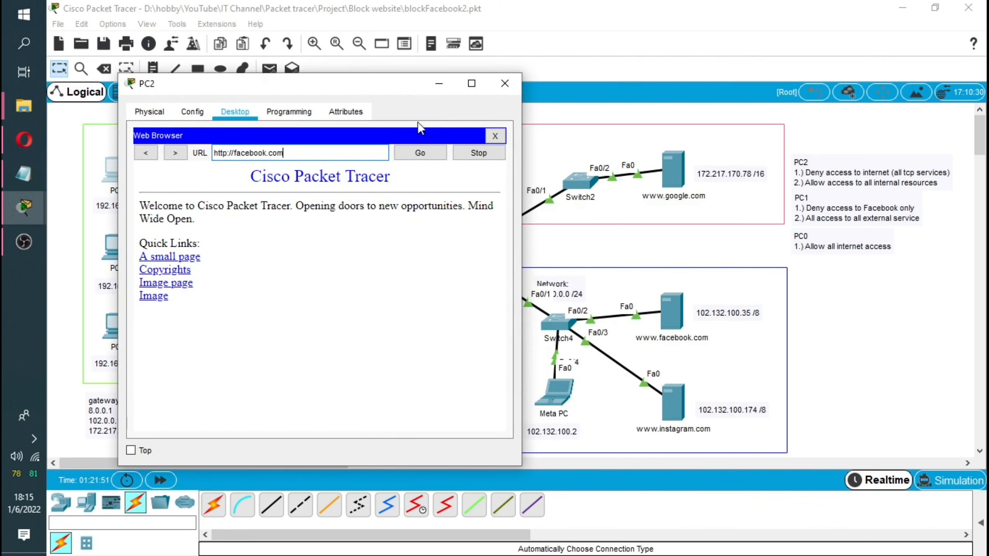
pyautogui.moveTo(319, 89); pyautogui.dragTo(452, 123)
pyautogui.tripleClick(479, 206)
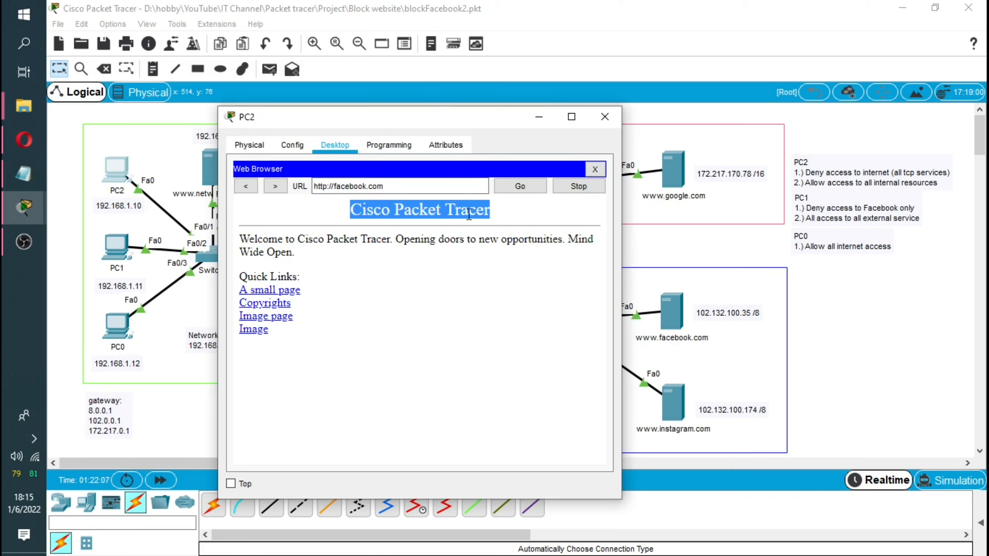
pyautogui.click(607, 124)
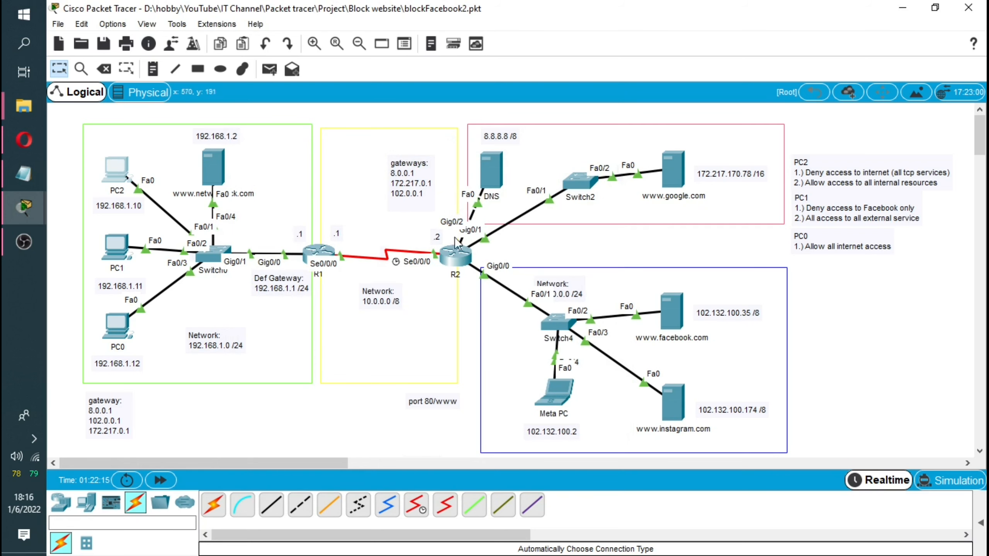
pyautogui.click(488, 169)
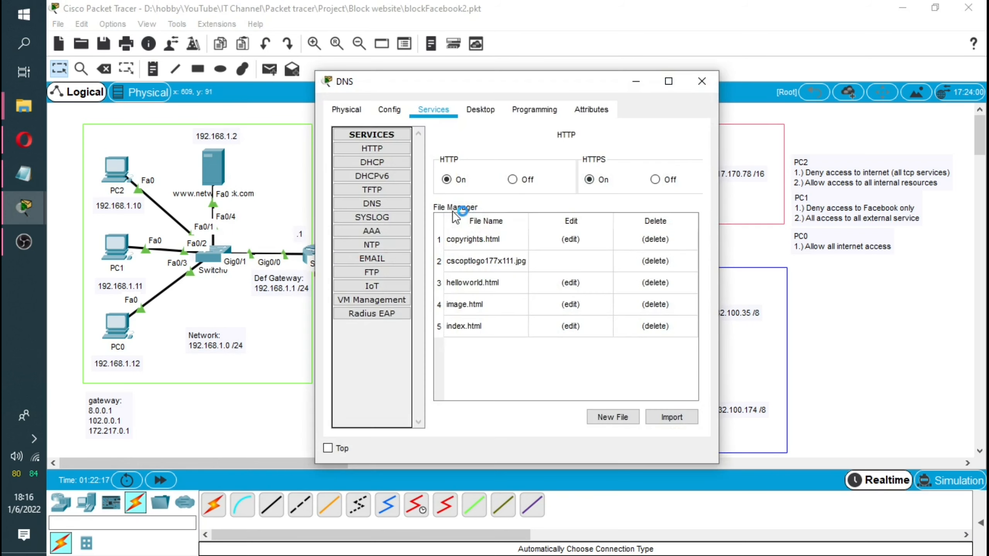
pyautogui.click(477, 110)
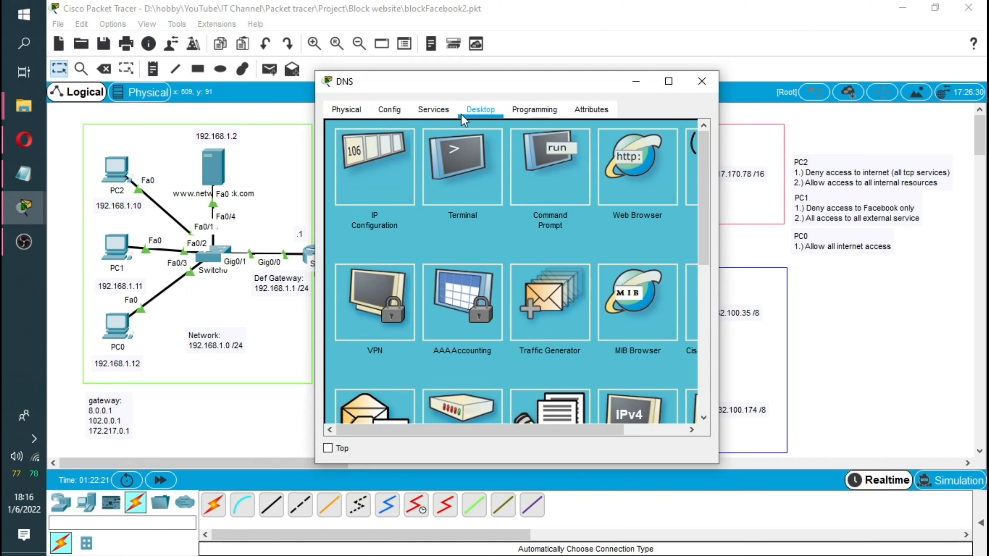
pyautogui.click(419, 111)
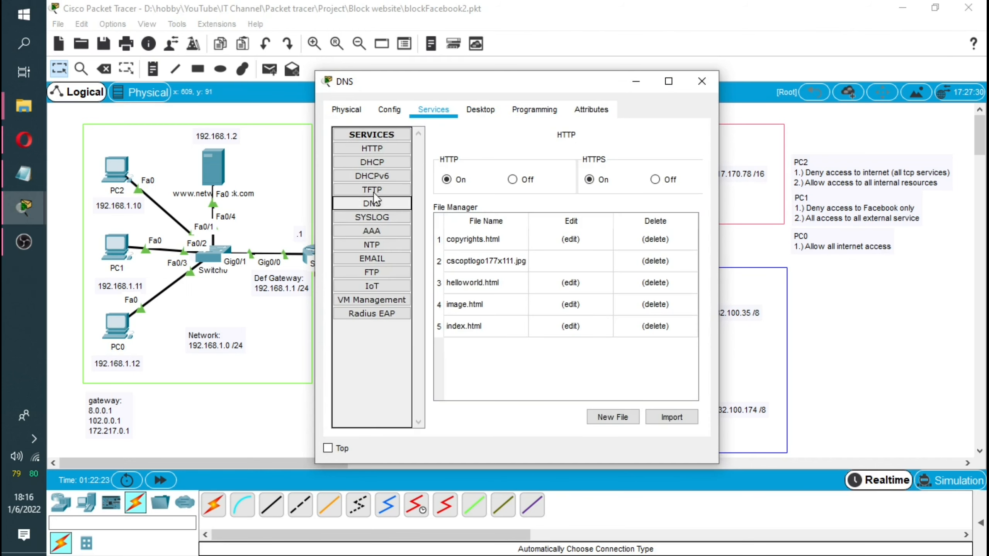
pyautogui.click(381, 203)
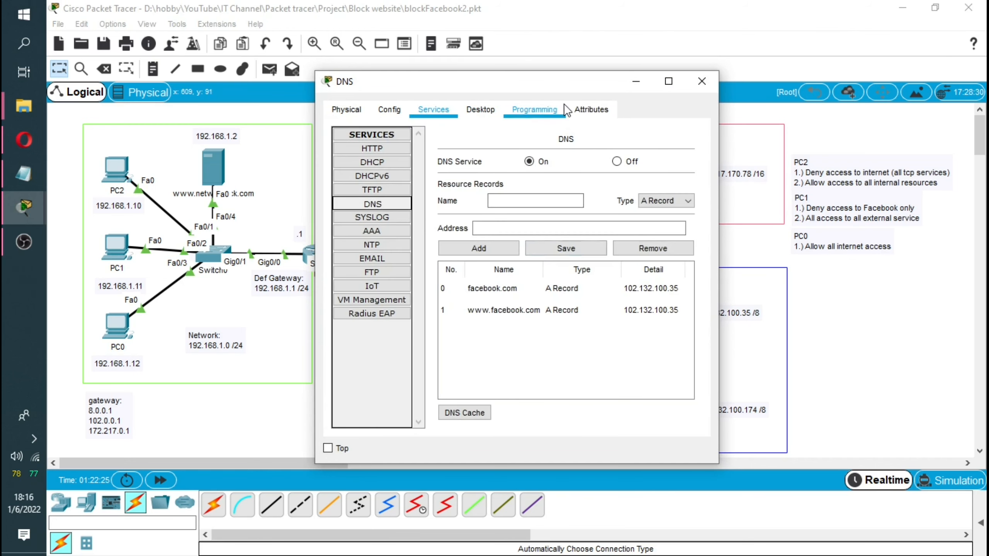
pyautogui.moveTo(561, 80); pyautogui.dragTo(413, 122)
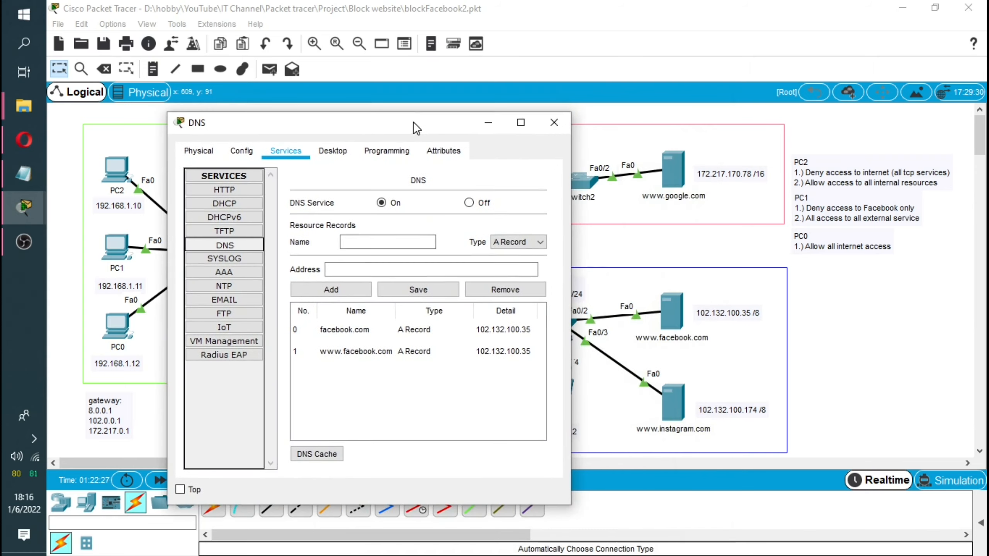
pyautogui.click(362, 241)
pyautogui.click(395, 272)
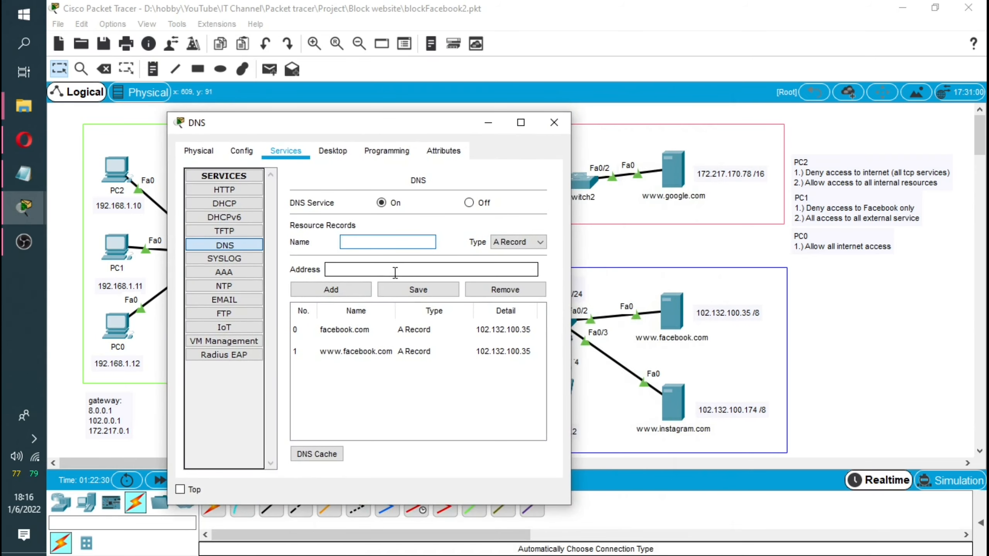
pyautogui.write('www.instagram.com')
pyautogui.click(395, 272)
pyautogui.write('1')
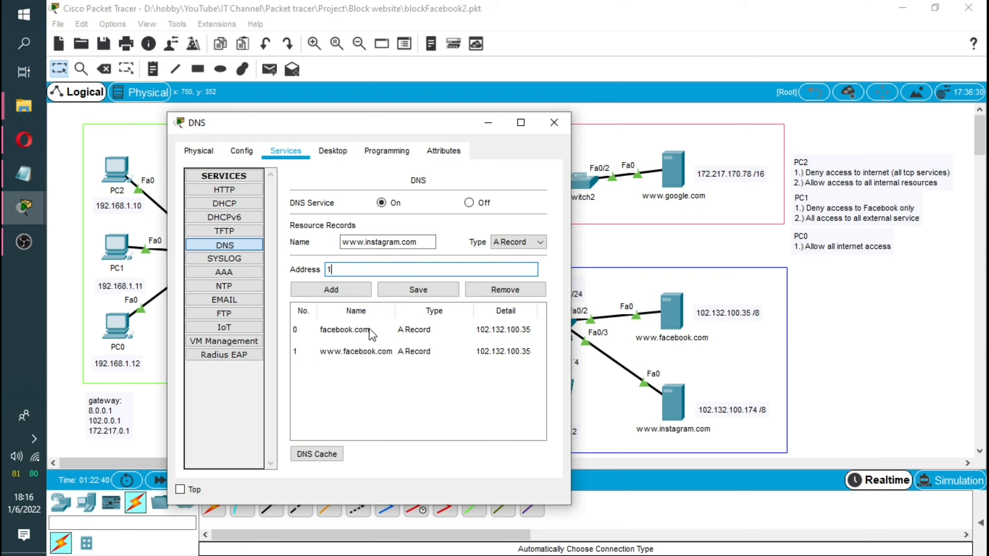
pyautogui.write('02.132.100.174')
pyautogui.click(344, 290)
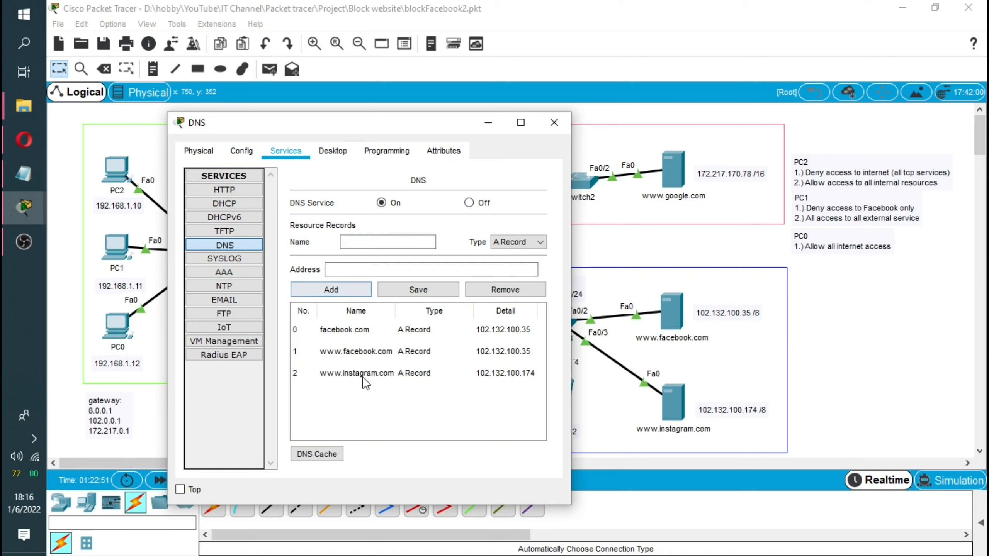
pyautogui.click(365, 373)
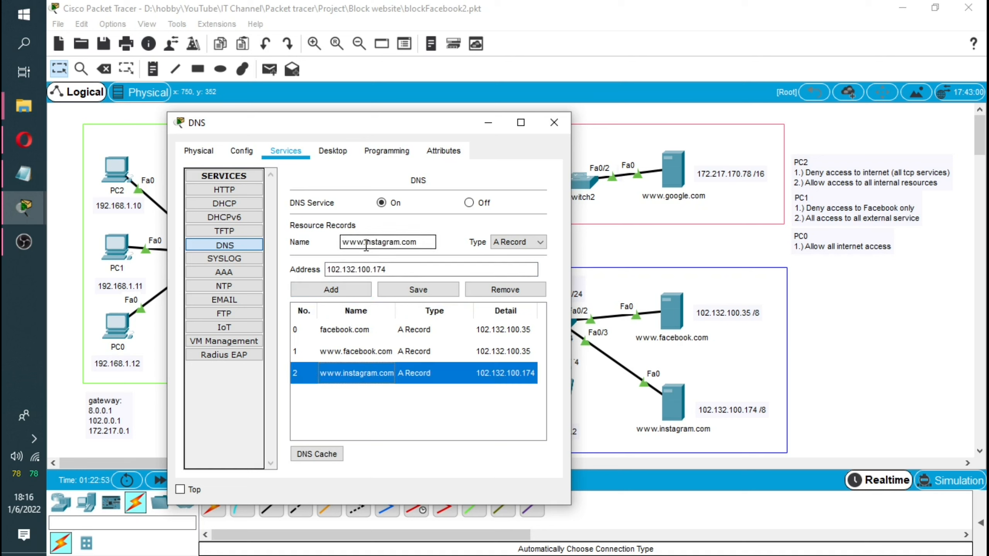
pyautogui.moveTo(365, 243); pyautogui.dragTo(310, 247)
pyautogui.press('BackSpace')
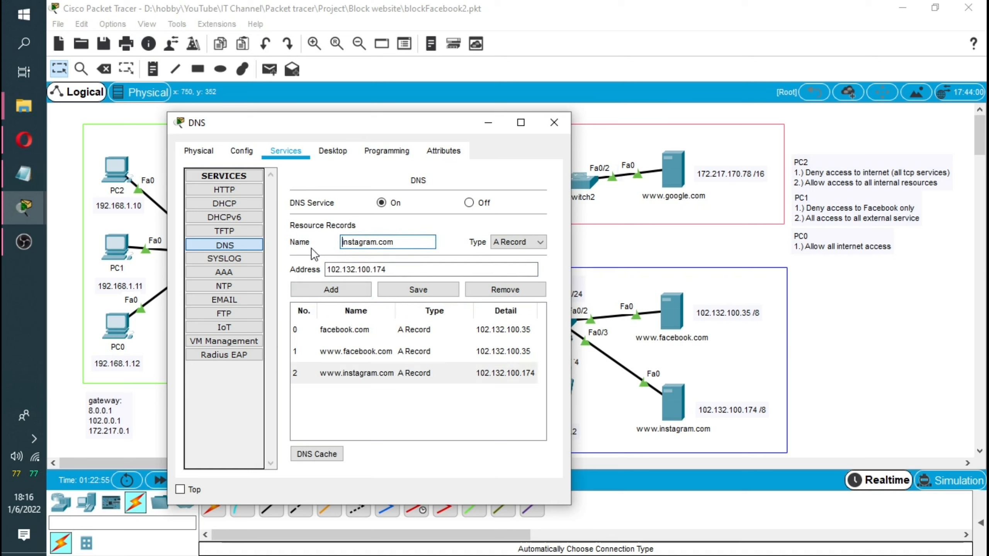
pyautogui.click(334, 292)
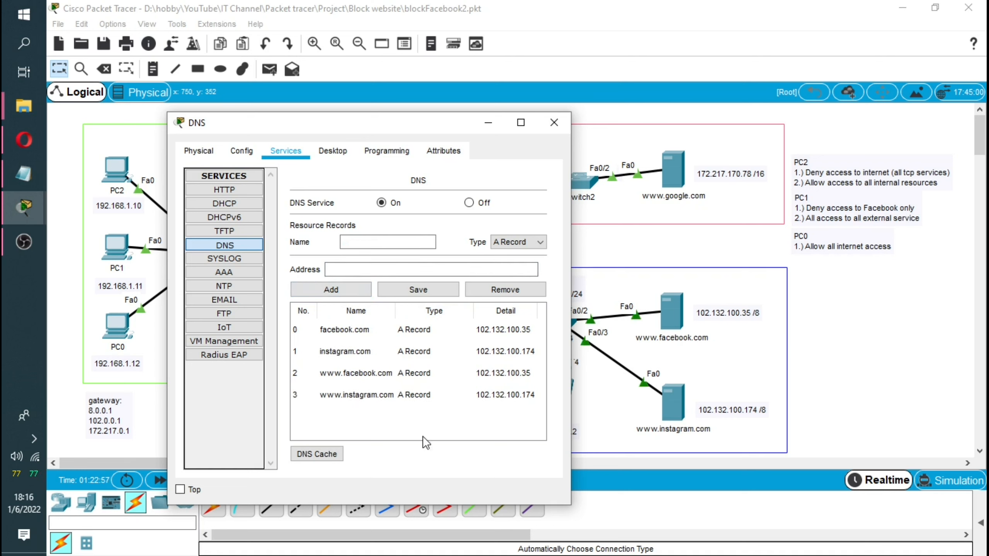
pyautogui.click(366, 243)
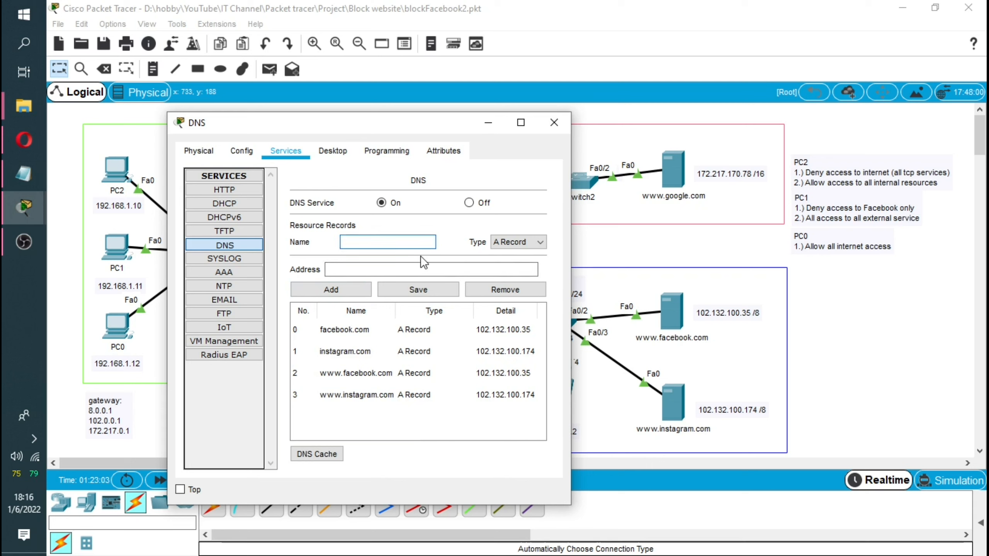
pyautogui.write('www.g')
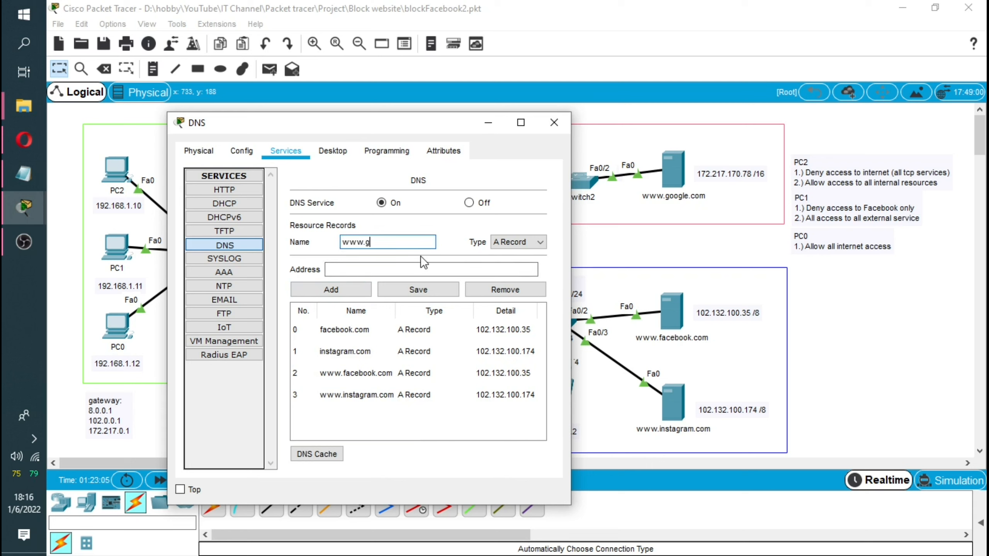
pyautogui.write('oogle.com')
pyautogui.click(409, 270)
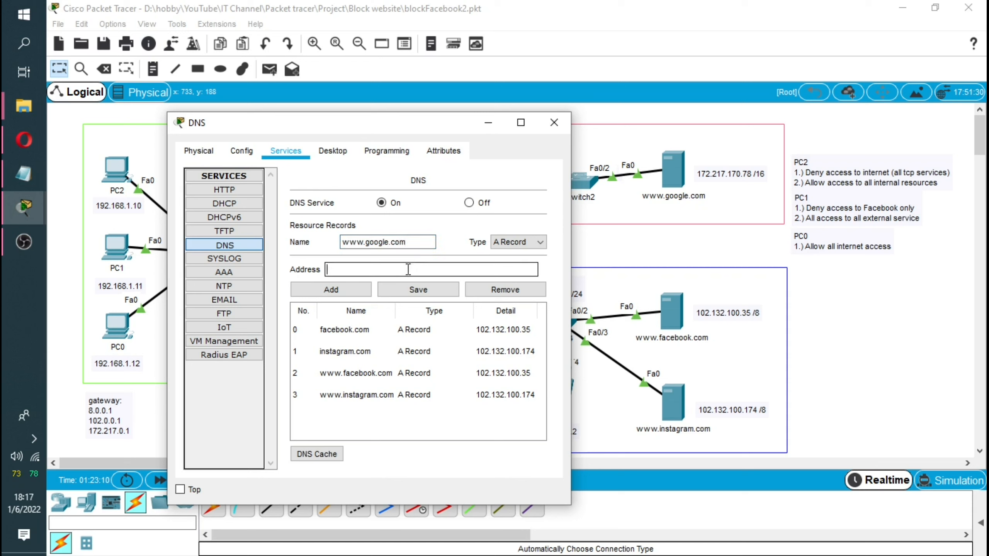
pyautogui.write('172.217.170.78')
pyautogui.click(342, 289)
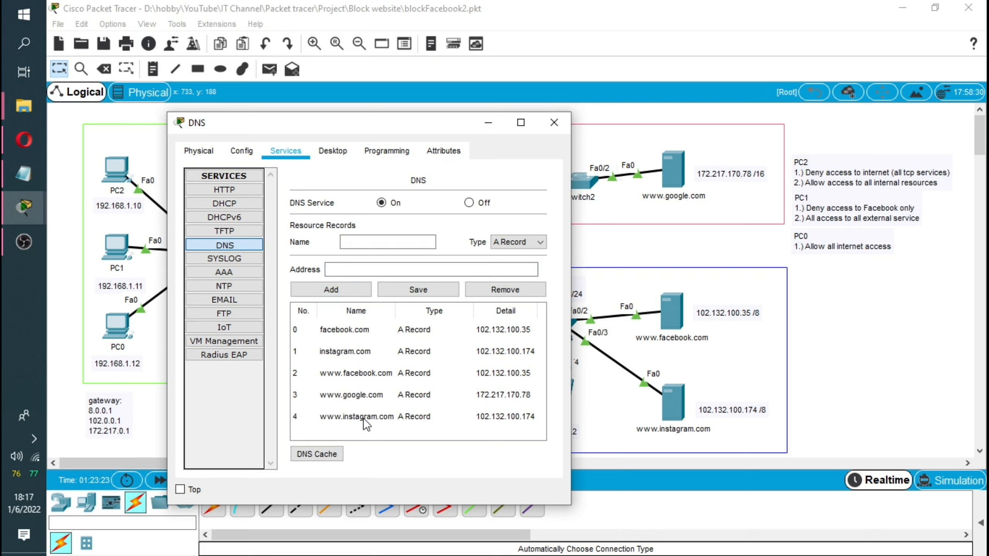
# Add an A record mapping google.com to 172.217.170.78, and move the DNS server's window clear of the internal network.
pyautogui.click(364, 399)
pyautogui.moveTo(365, 242); pyautogui.dragTo(310, 249)
pyautogui.press('BackSpace')
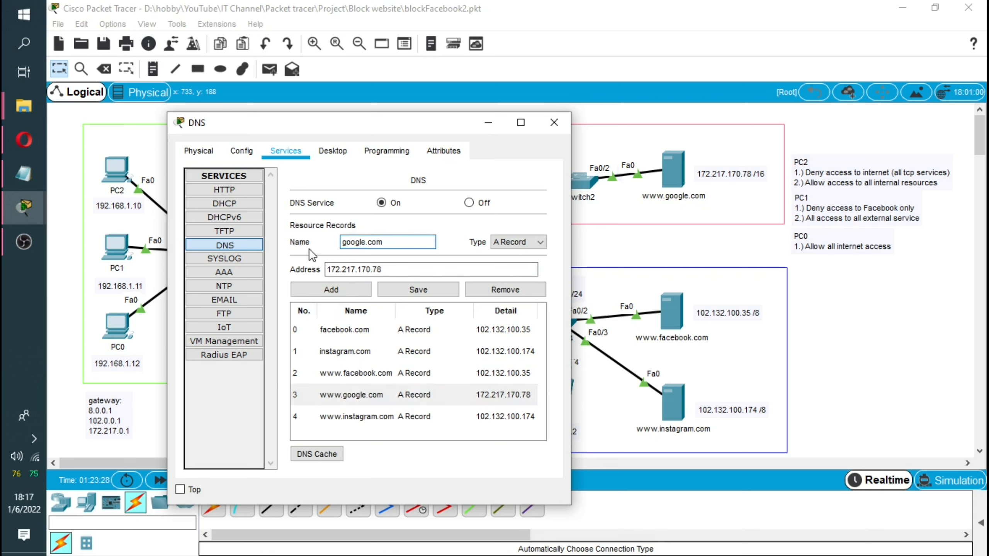
pyautogui.click(337, 288)
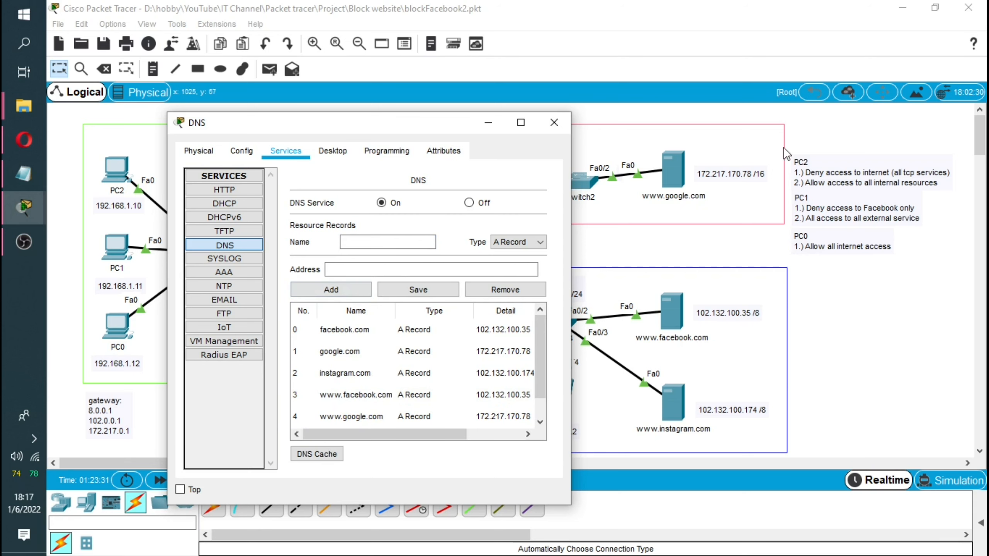
pyautogui.moveTo(374, 126); pyautogui.dragTo(626, 137)
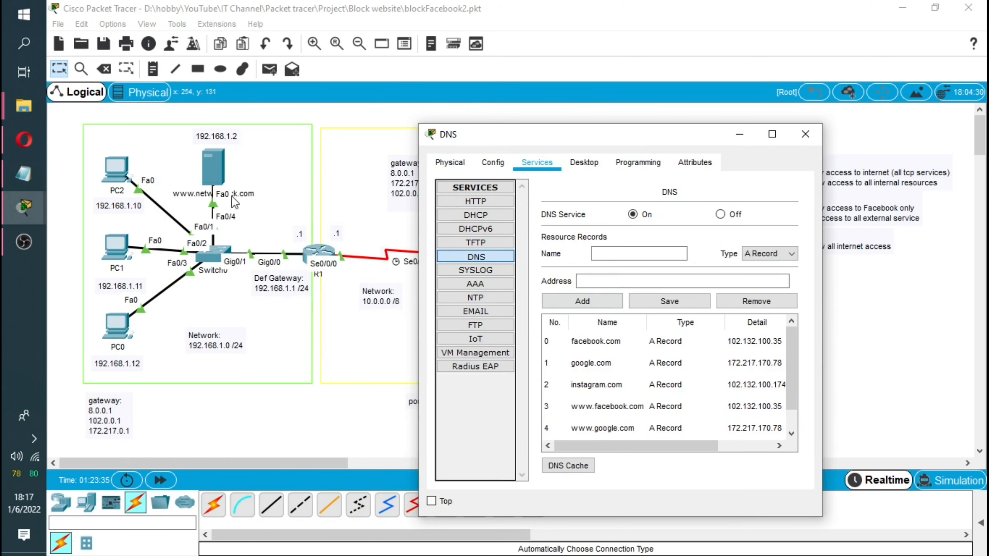
pyautogui.click(634, 253)
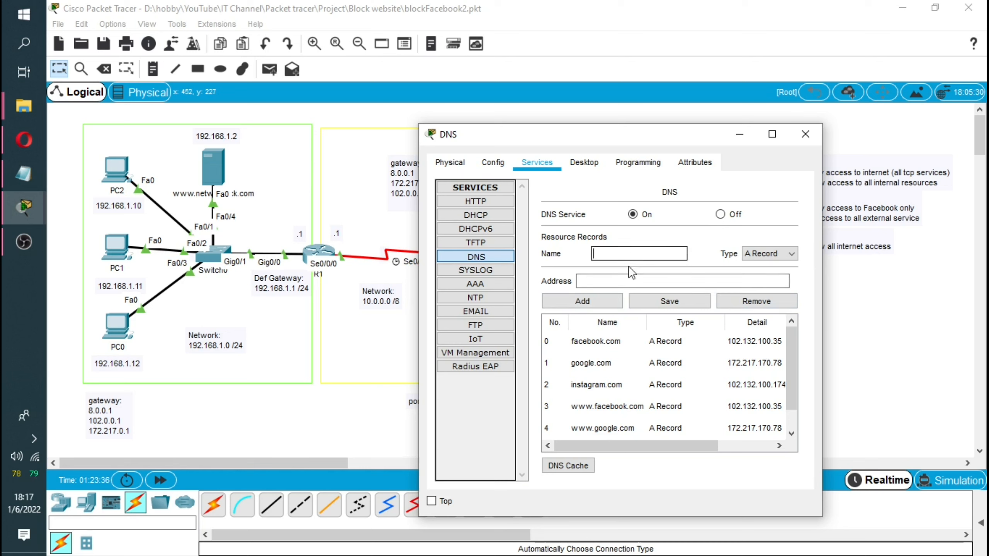
pyautogui.write('www.')
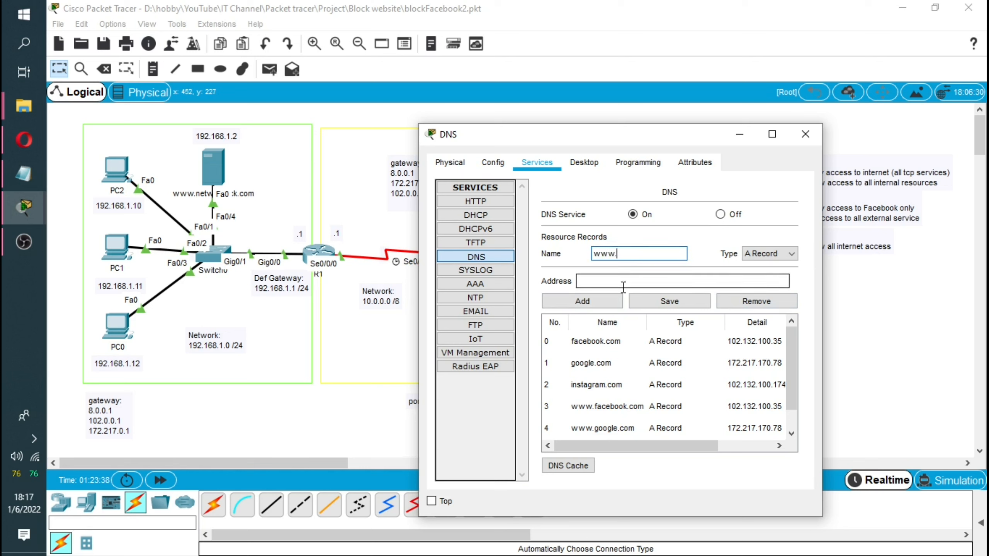
pyautogui.write('networkrick')
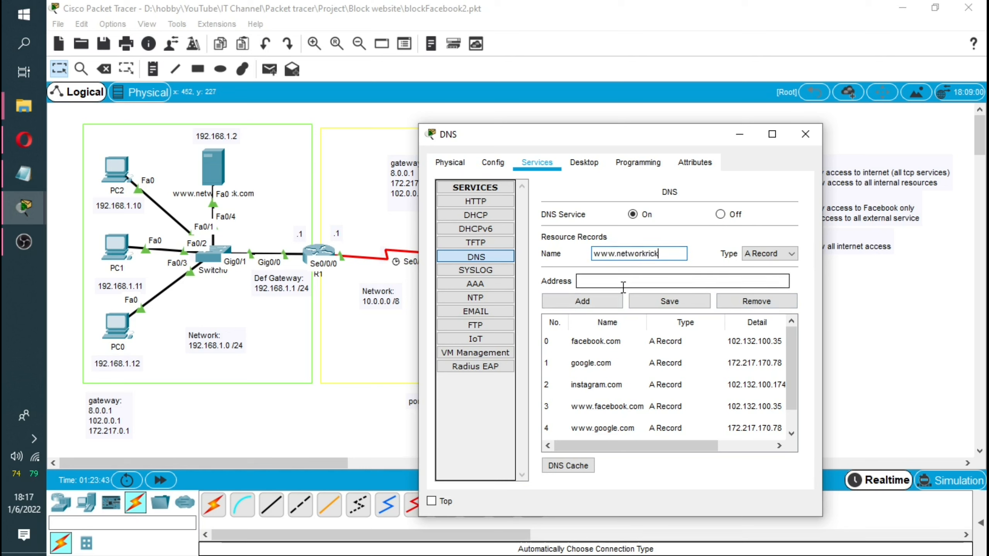
pyautogui.write('.com')
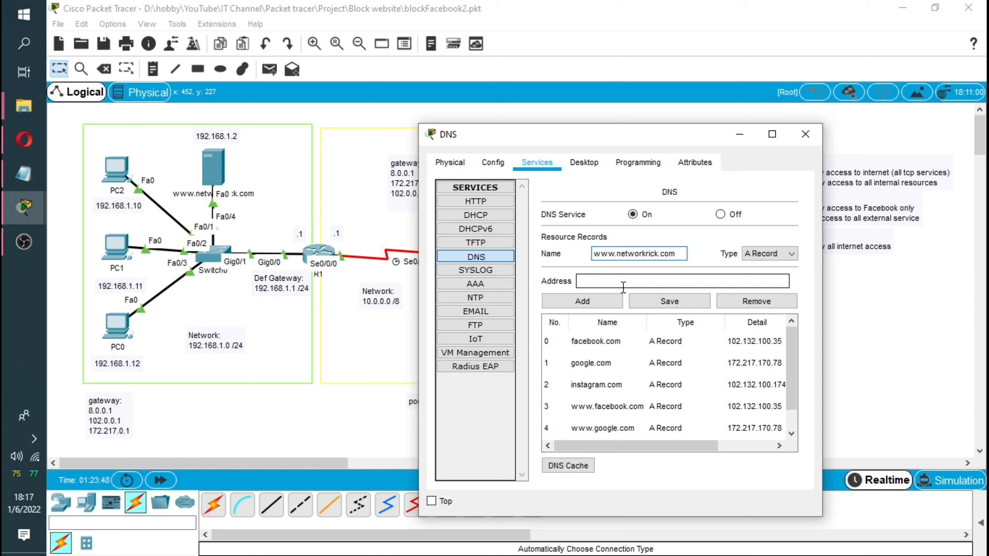
pyautogui.click(624, 281)
pyautogui.write('1')
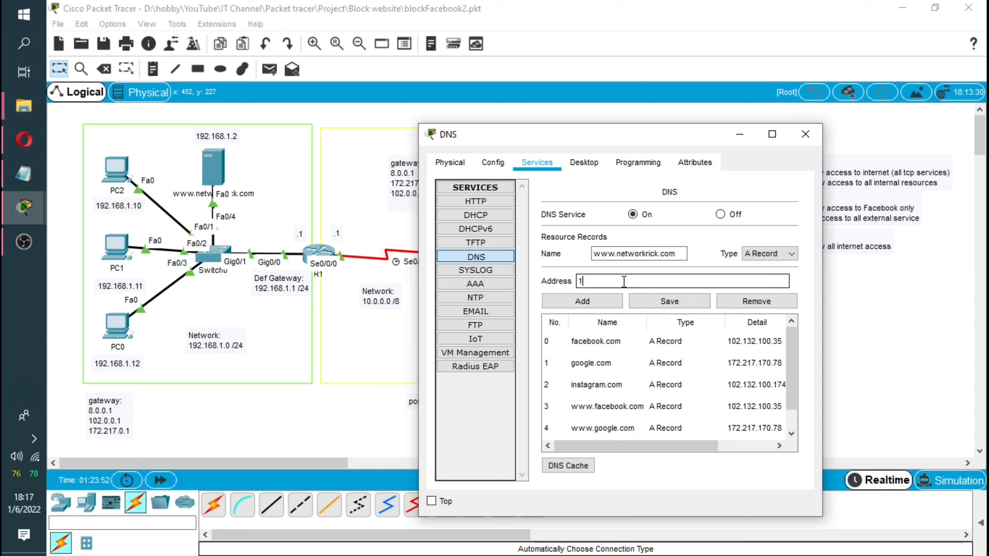
pyautogui.write('92.168.1.2')
pyautogui.click(590, 305)
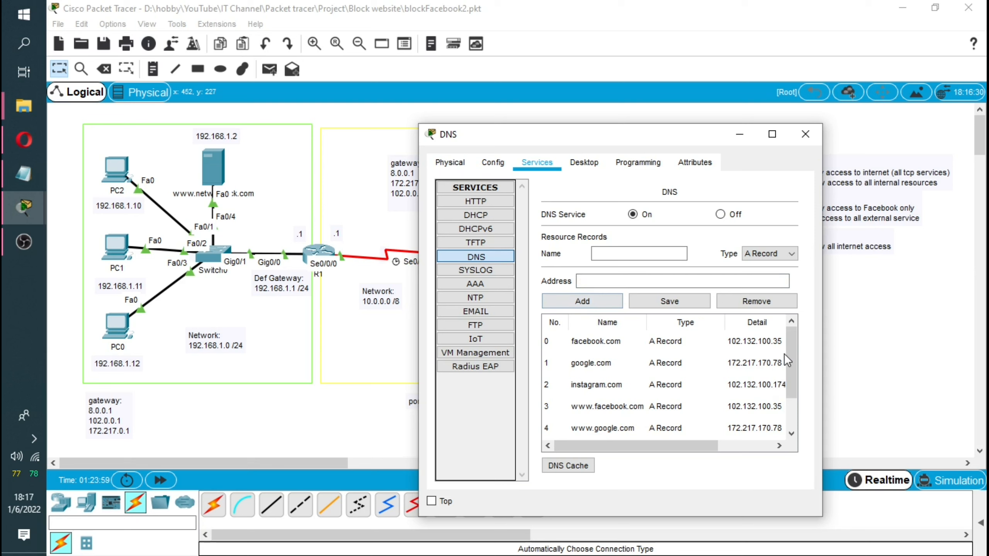
pyautogui.scroll(-2, 790, 364)
pyautogui.click(740, 428)
pyautogui.click(616, 254)
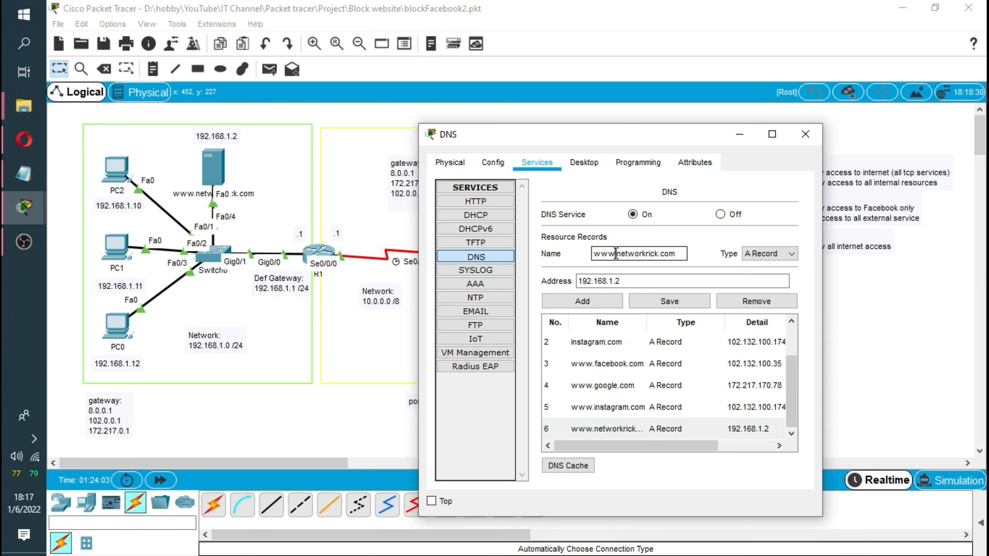
pyautogui.press('BackSpace')
pyautogui.press('BackSpace')
pyautogui.press('BackSpace')
pyautogui.press('BackSpace')
pyautogui.click(582, 301)
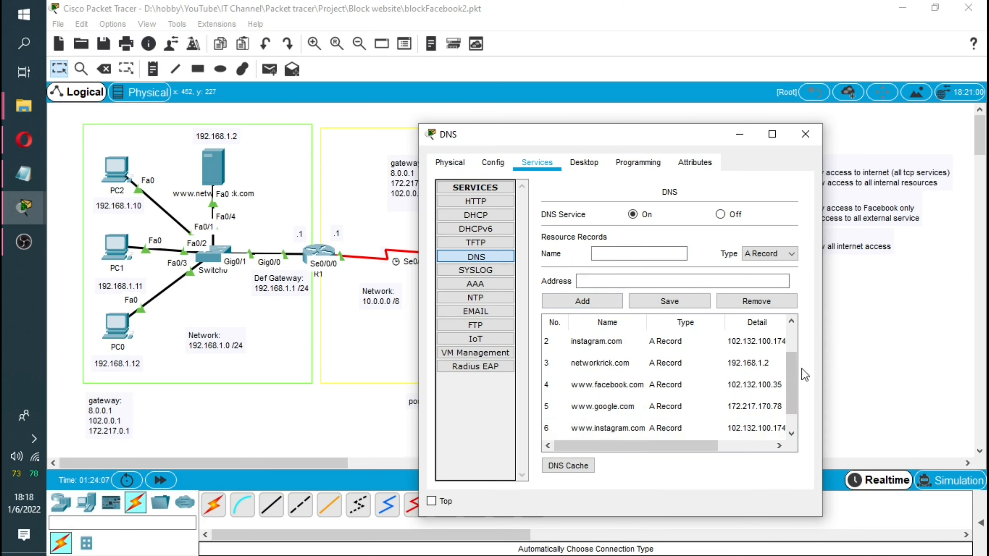
pyautogui.moveTo(791, 373); pyautogui.dragTo(805, 390)
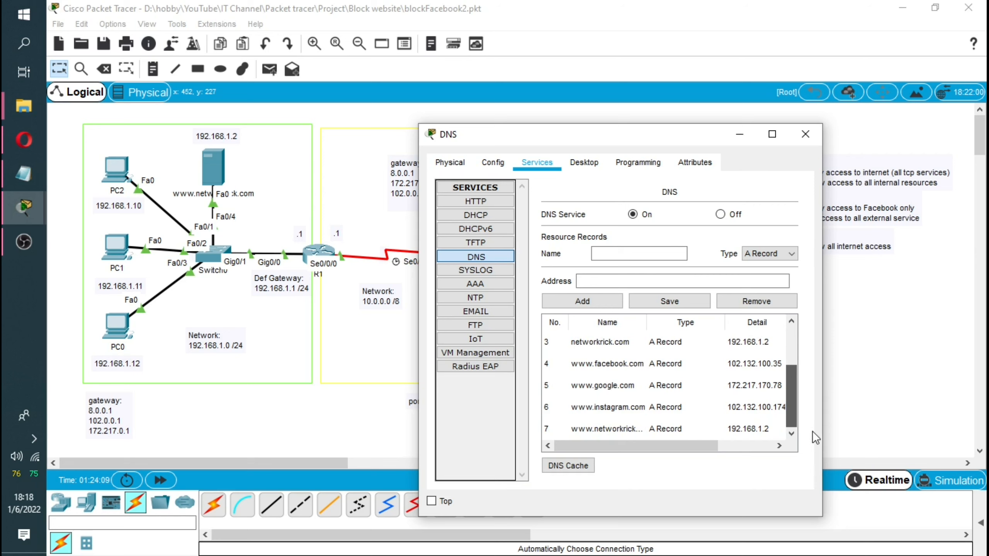
pyautogui.moveTo(743, 154); pyautogui.dragTo(595, 134)
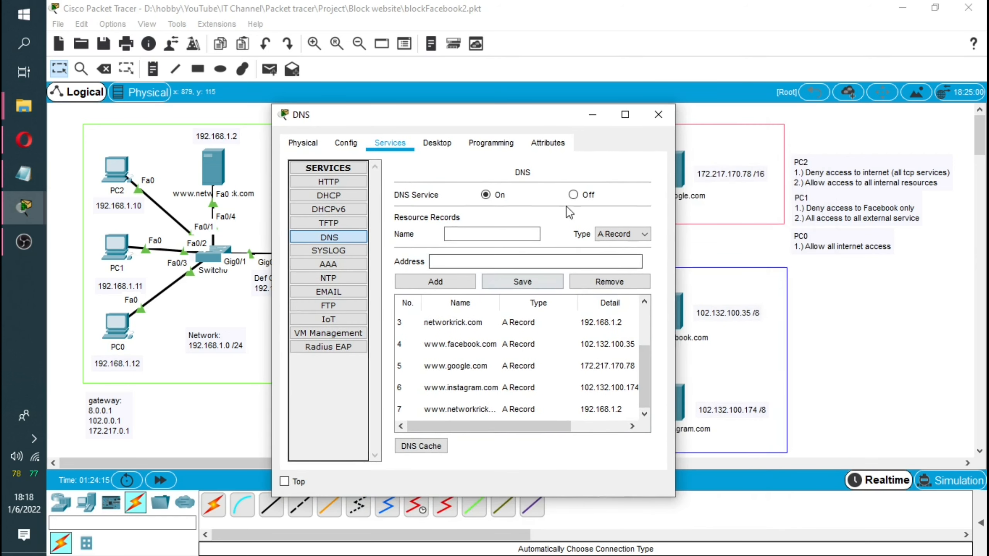
pyautogui.click(658, 114)
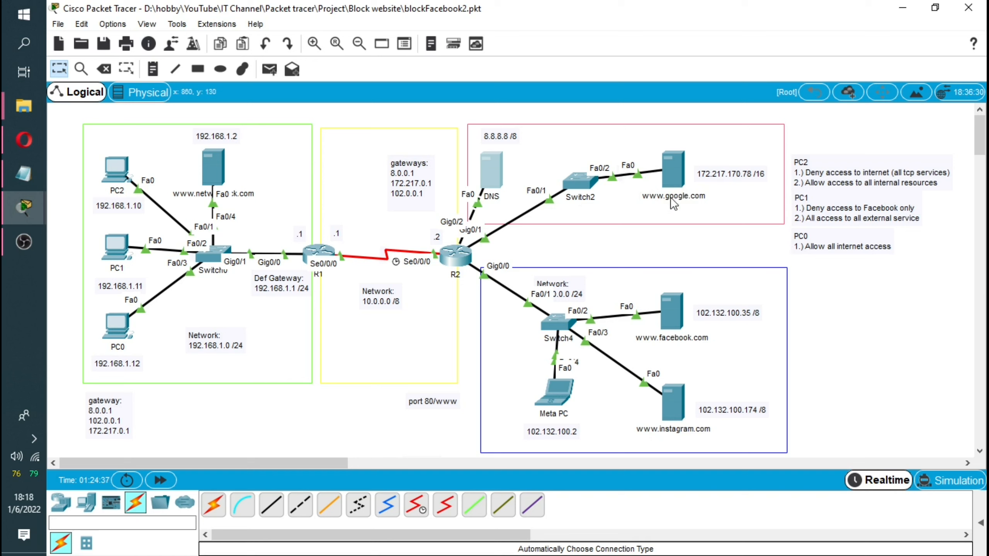
pyautogui.click(673, 177)
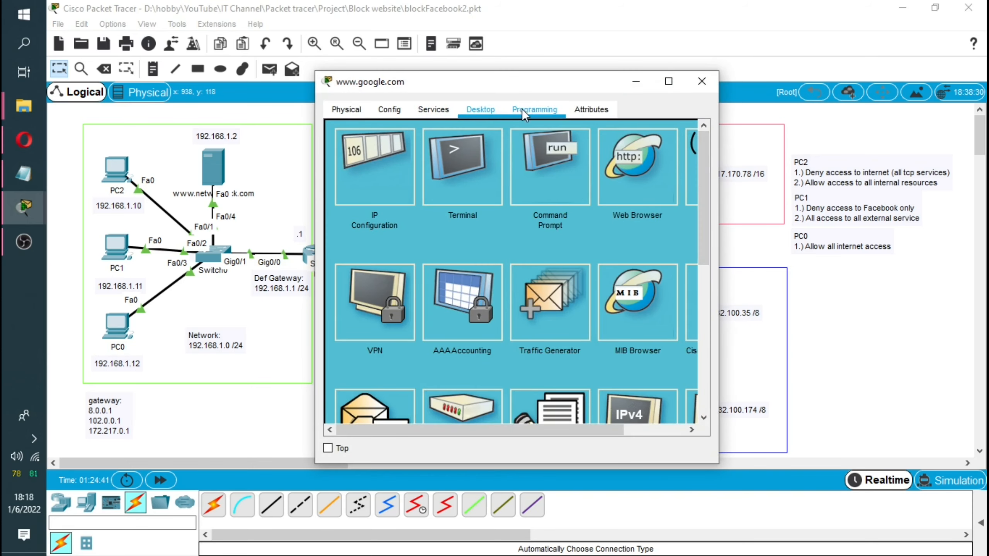
pyautogui.click(420, 110)
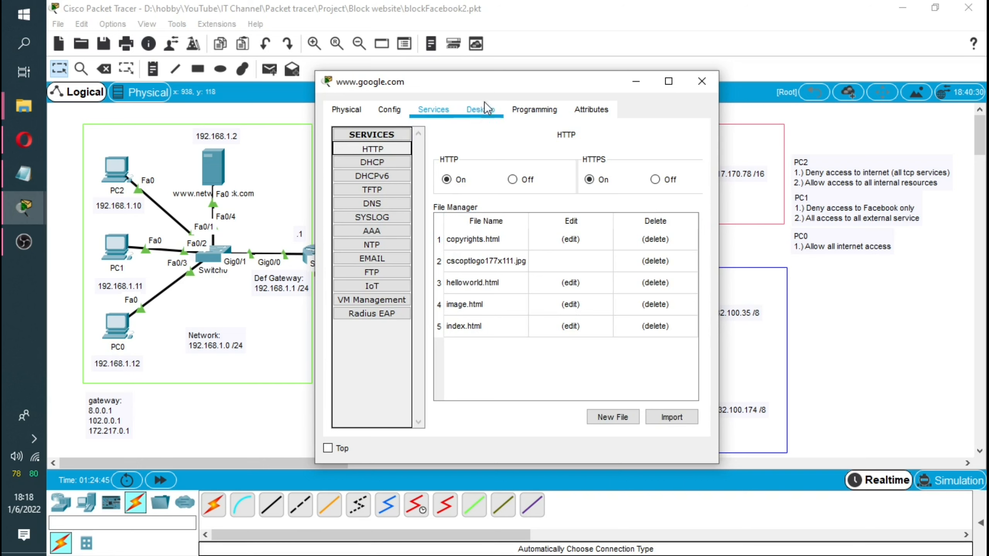
pyautogui.moveTo(491, 92); pyautogui.dragTo(496, 201)
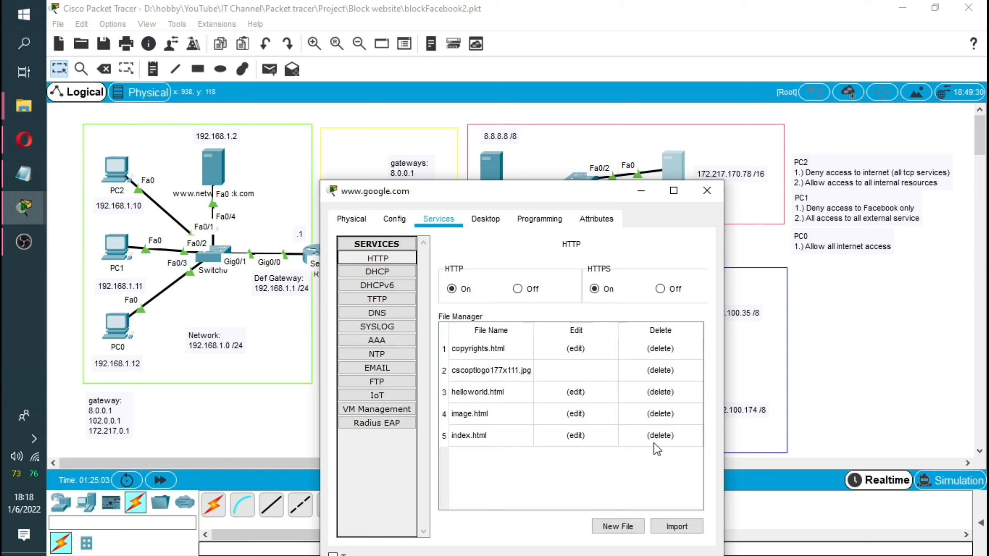
pyautogui.click(573, 434)
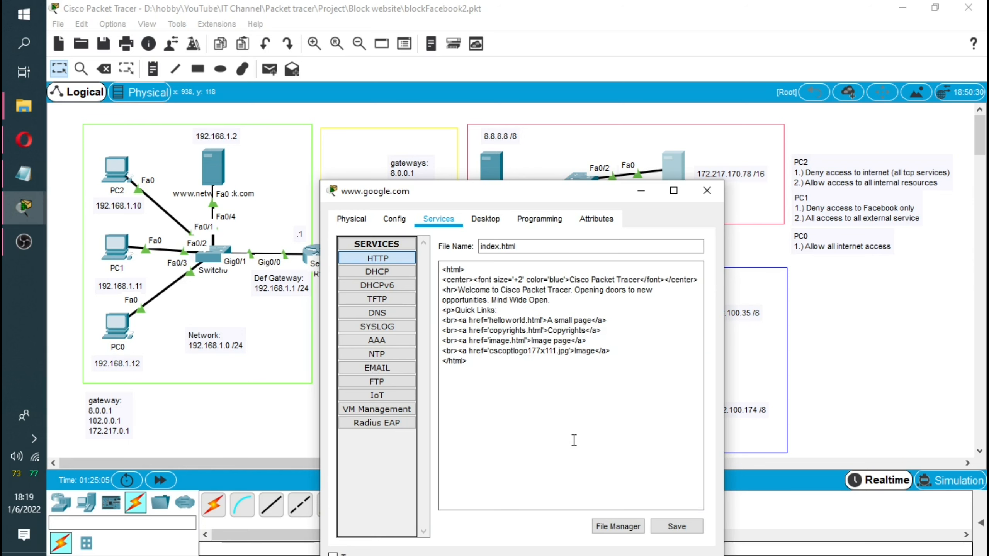
pyautogui.moveTo(615, 352); pyautogui.dragTo(438, 314)
pyautogui.press('BackSpace')
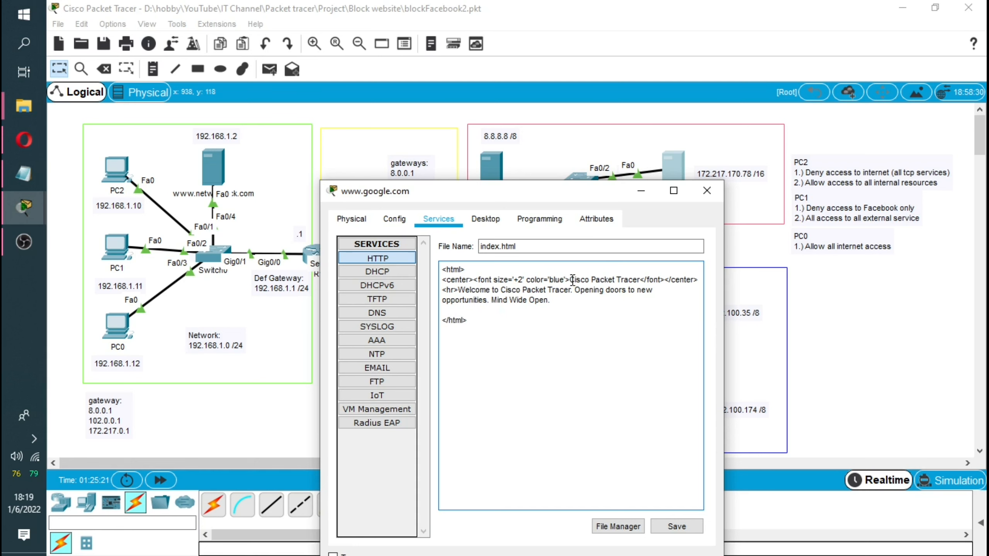
pyautogui.moveTo(571, 280); pyautogui.dragTo(639, 280)
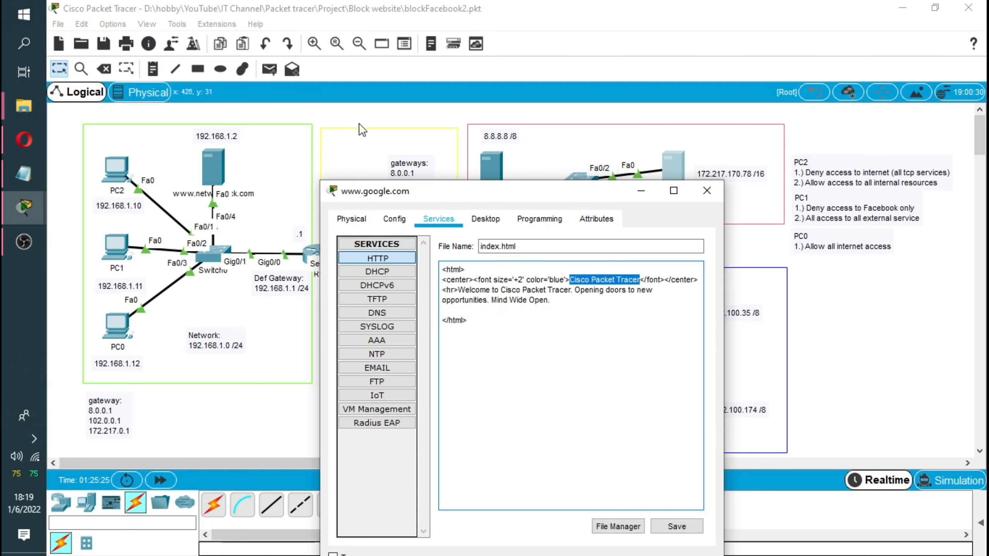
pyautogui.moveTo(497, 193); pyautogui.dragTo(491, 227)
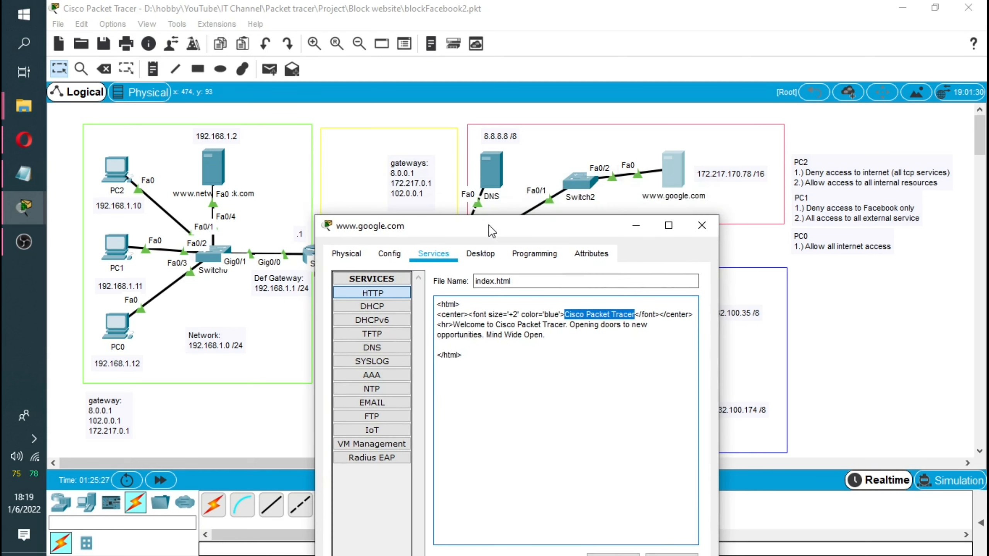
pyautogui.write('Googl')
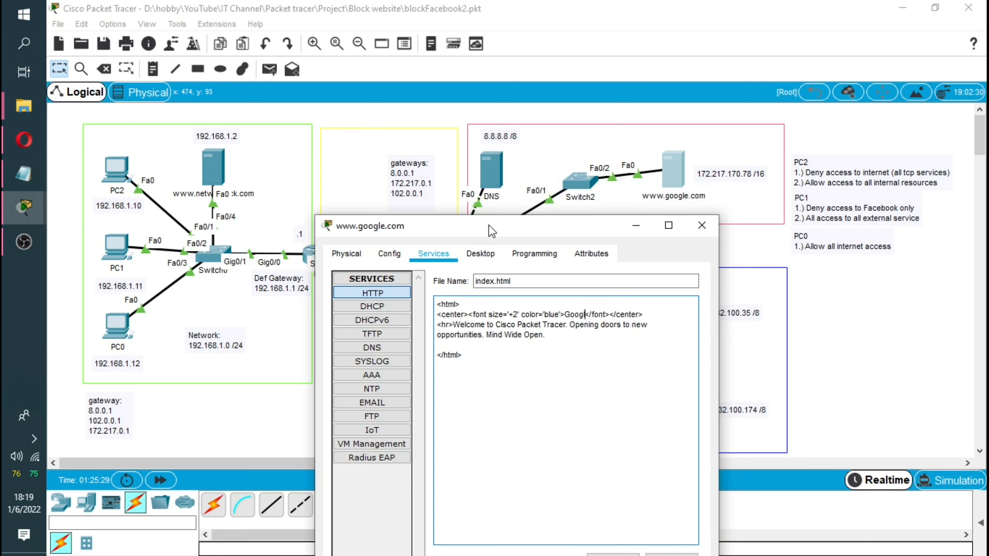
pyautogui.write('e')
pyautogui.hotkey('ctrl', 'End')
pyautogui.click(701, 225)
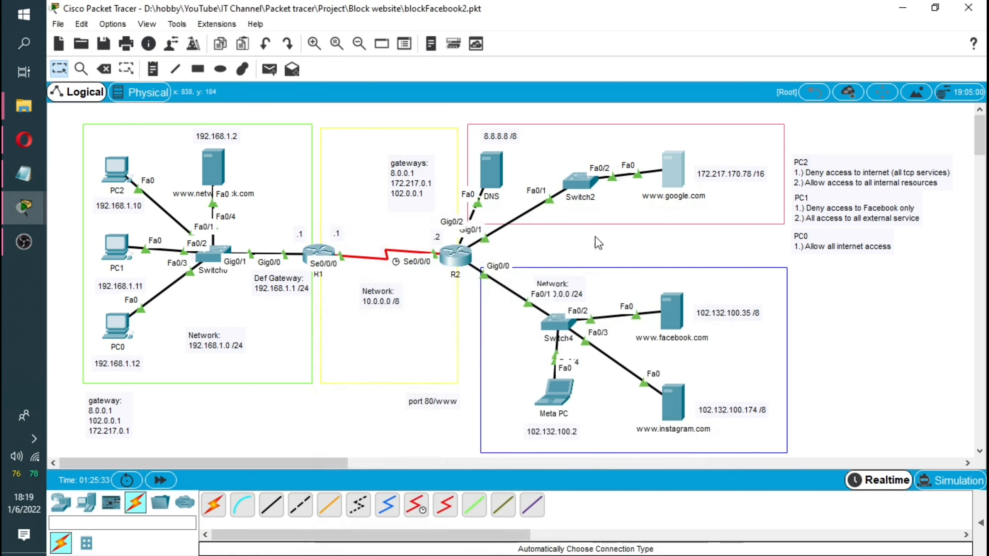
# Load google.com in PC2's web browser to check the page served, and close PC2's window.
pyautogui.click(115, 170)
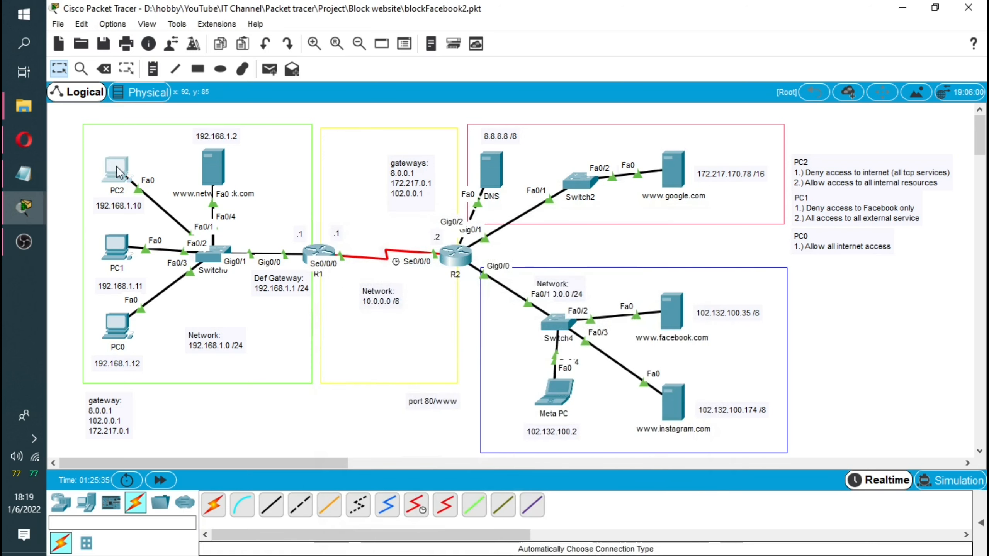
pyautogui.moveTo(586, 88); pyautogui.dragTo(360, 121)
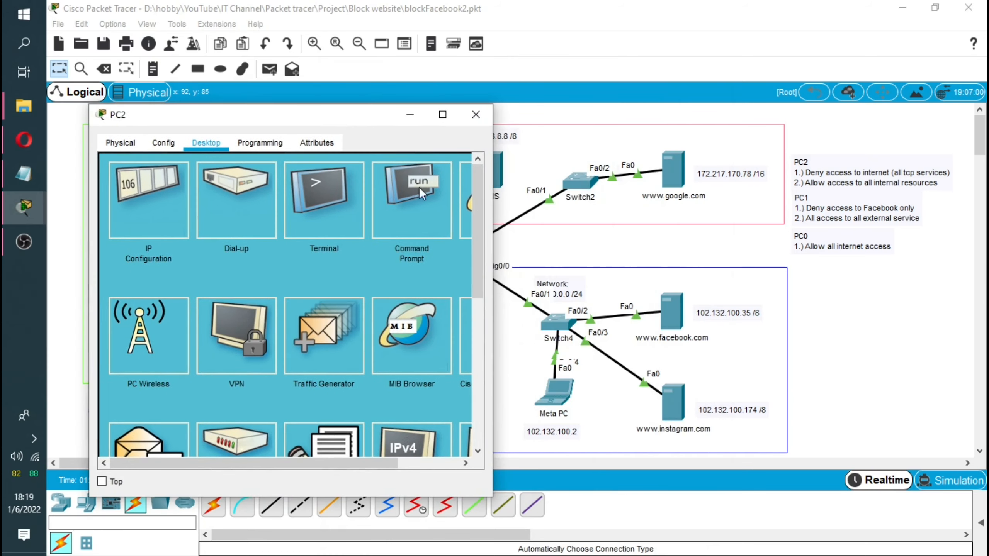
pyautogui.click(464, 197)
pyautogui.click(270, 184)
pyautogui.write('g')
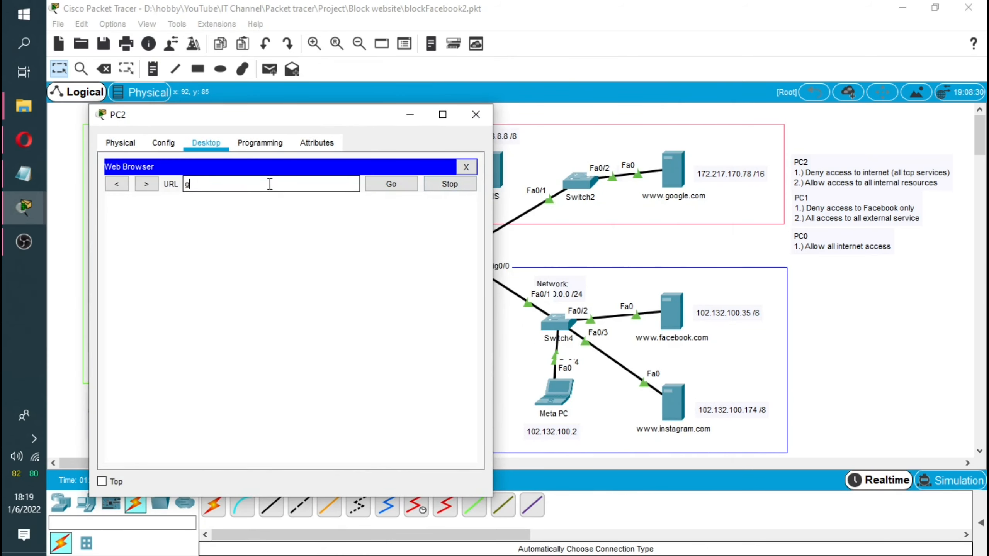
pyautogui.write('oogle.com')
pyautogui.press('Return')
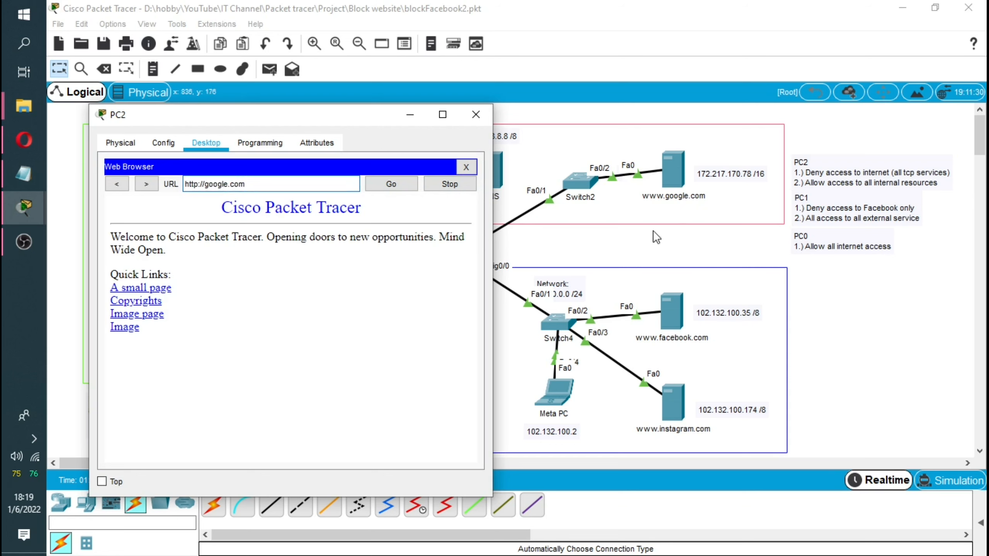
pyautogui.click(476, 121)
pyautogui.click(677, 196)
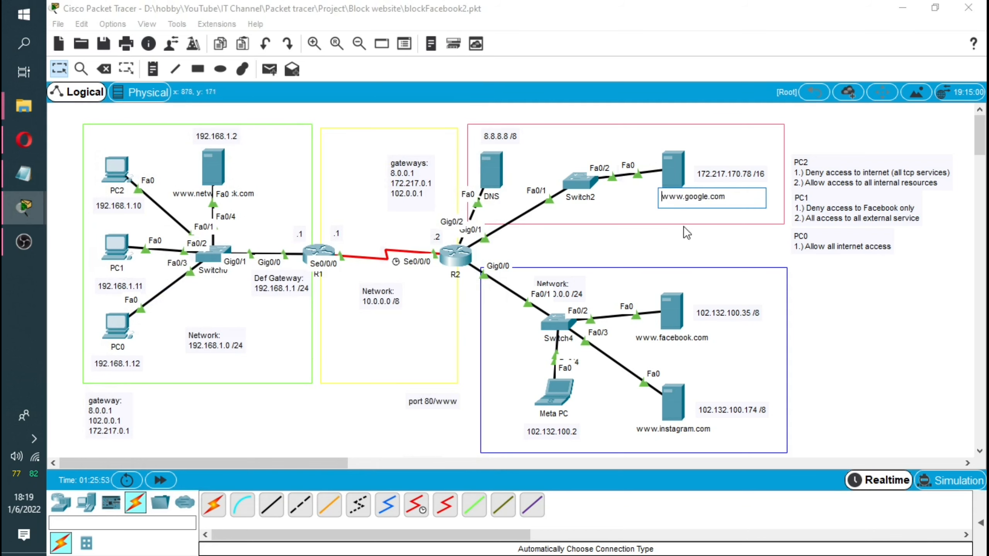
pyautogui.click(672, 176)
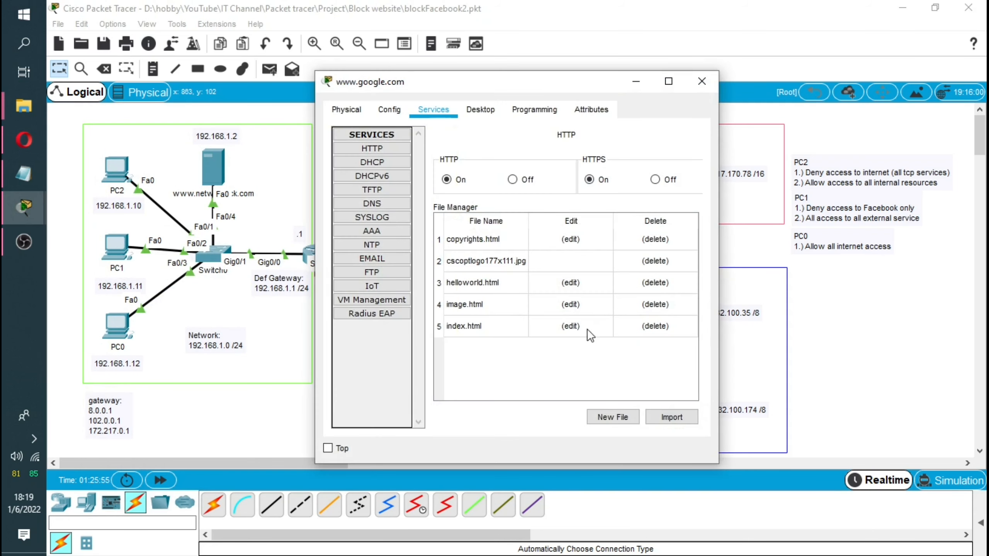
pyautogui.click(571, 326)
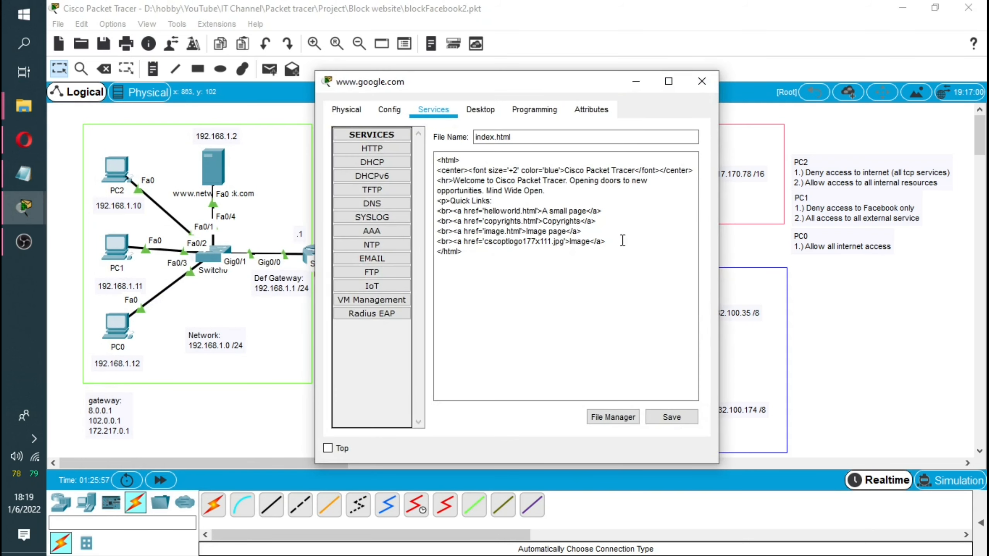
pyautogui.moveTo(623, 240); pyautogui.dragTo(405, 199)
pyautogui.press('BackSpace')
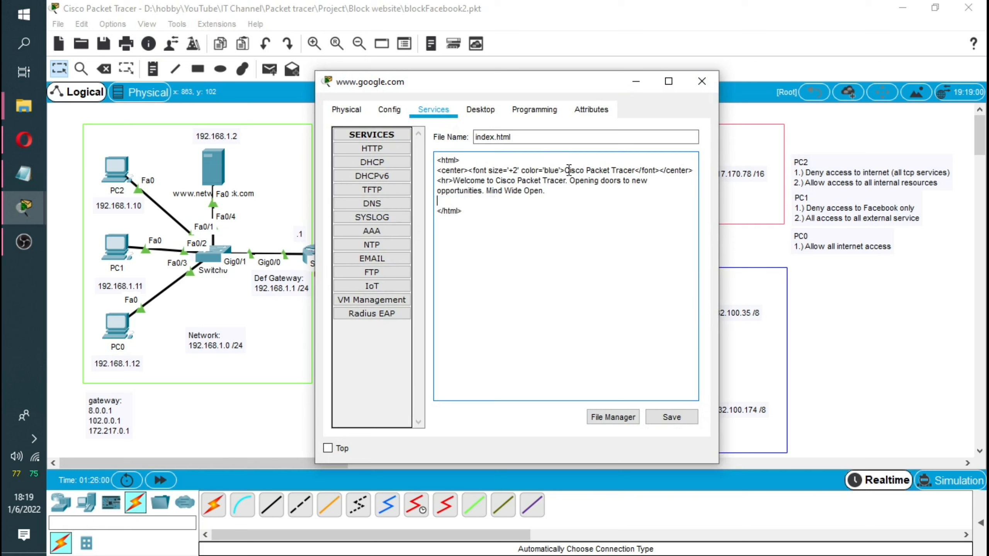
# Change the centered blue heading in index.html to Google, save the page and close the server's window.
pyautogui.moveTo(564, 171); pyautogui.dragTo(636, 171)
pyautogui.write('Goof')
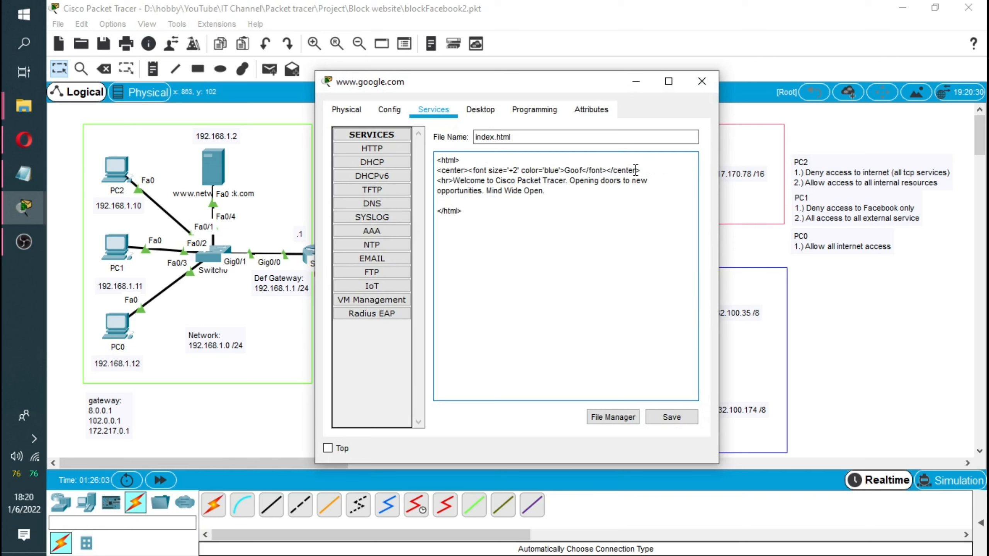
pyautogui.press('BackSpace')
pyautogui.write('gle')
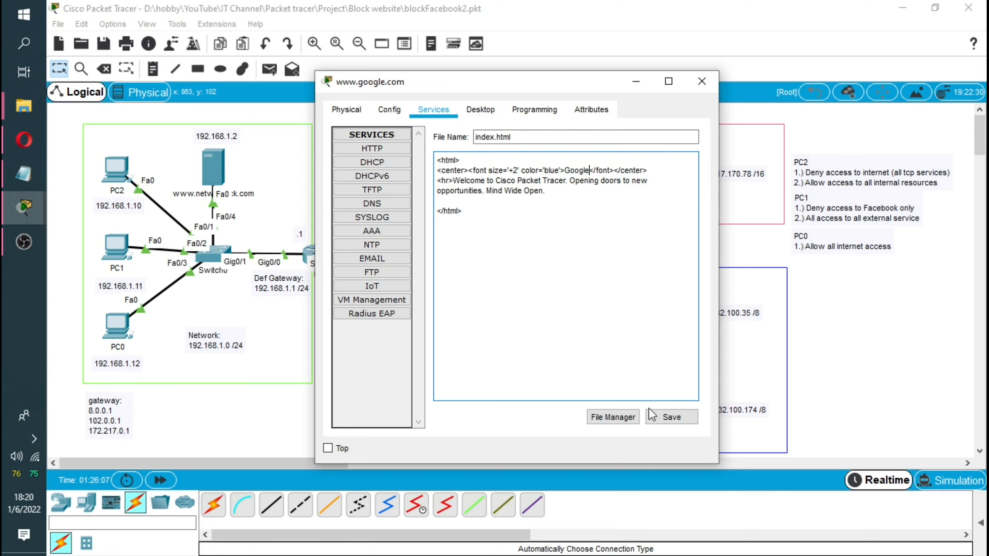
pyautogui.click(669, 414)
pyautogui.click(554, 300)
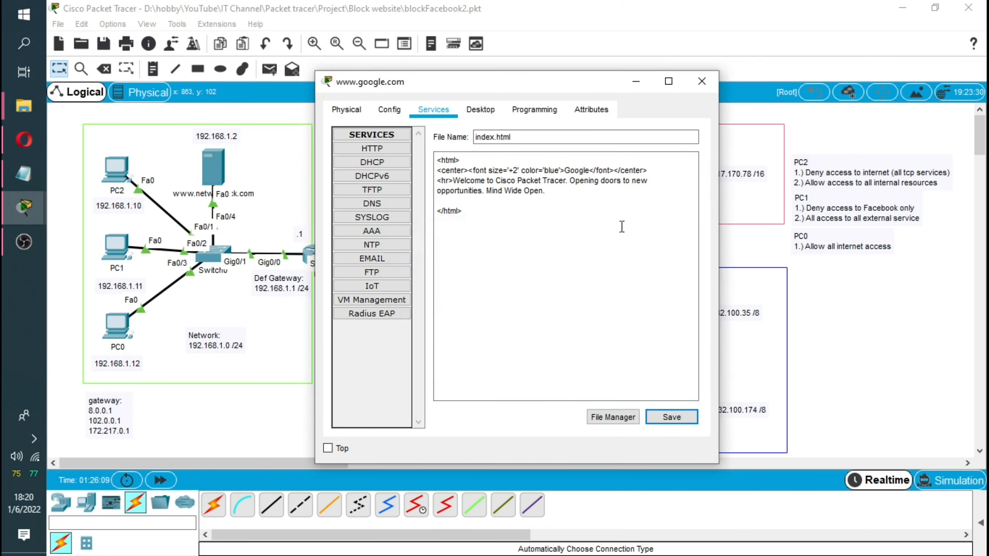
pyautogui.click(700, 84)
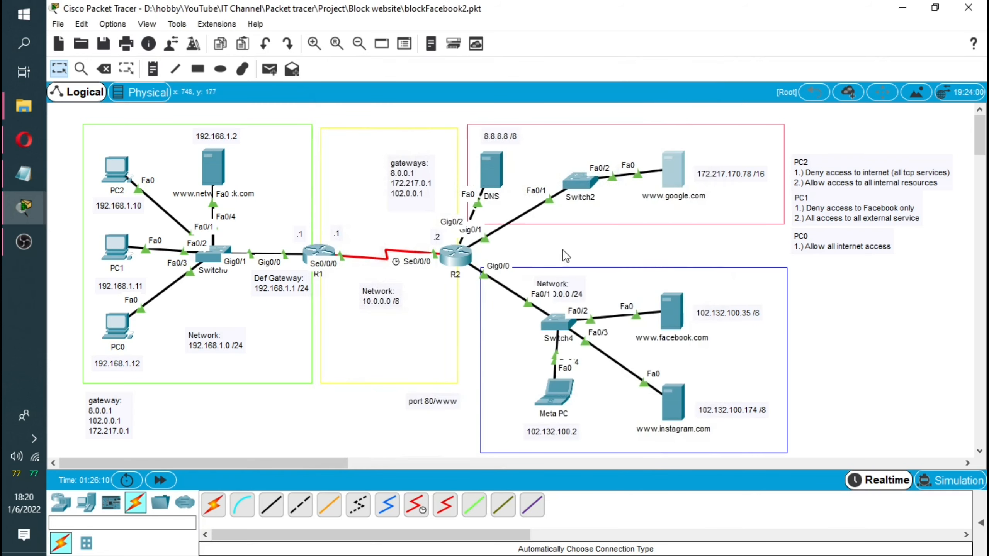
# Load google.com again in PC2's web browser to check the edited page.
pyautogui.click(115, 170)
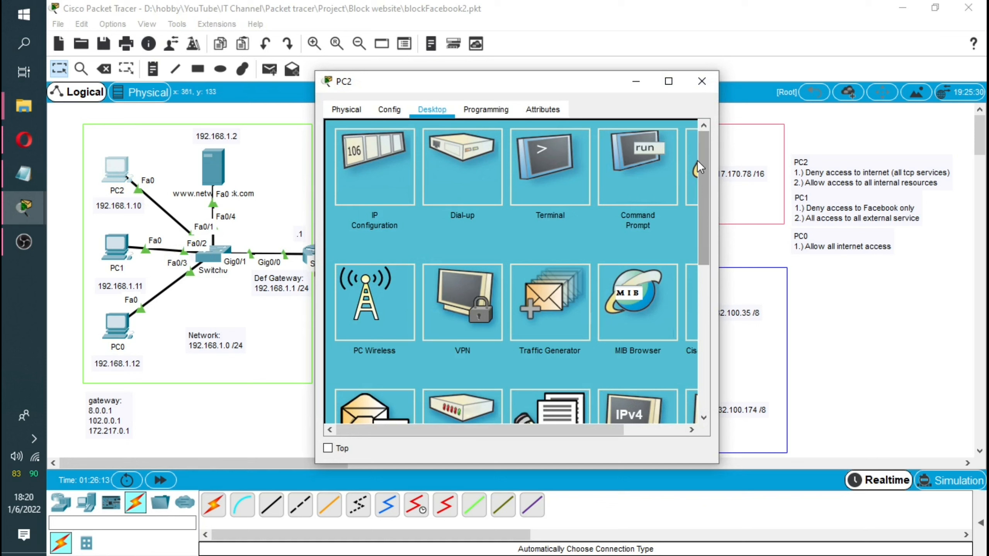
pyautogui.click(691, 172)
pyautogui.click(488, 154)
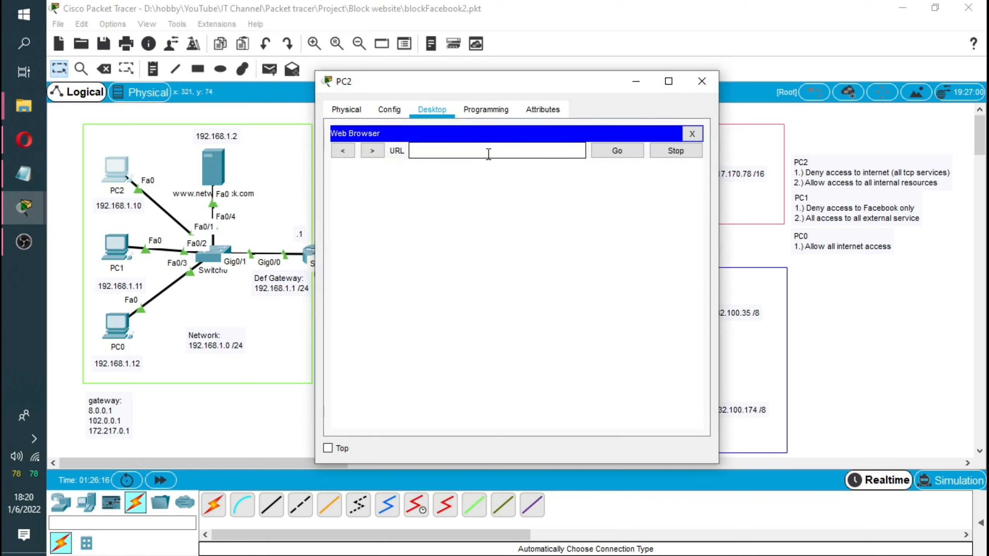
pyautogui.write('google.com')
pyautogui.press('Return')
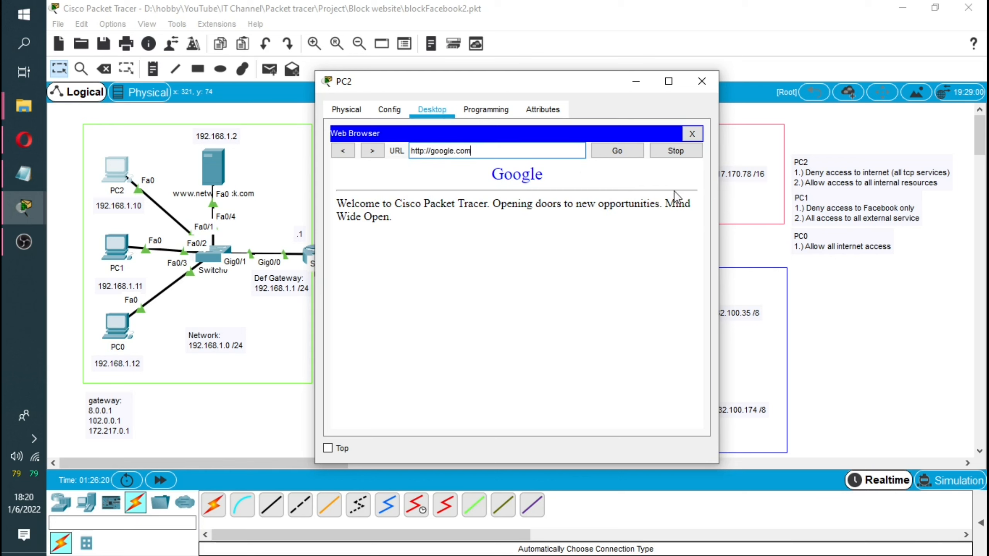
pyautogui.moveTo(556, 173); pyautogui.dragTo(685, 143)
pyautogui.click(707, 80)
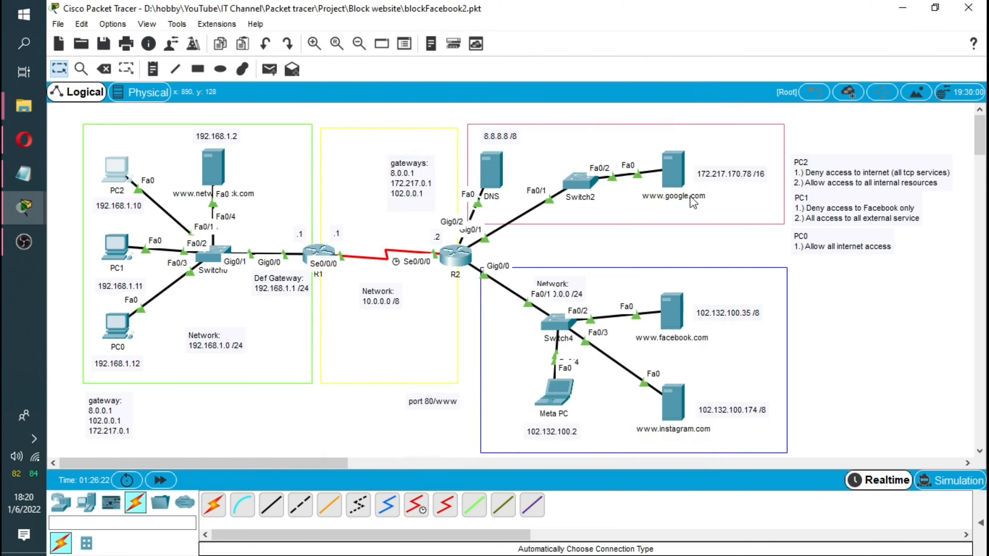
pyautogui.click(674, 174)
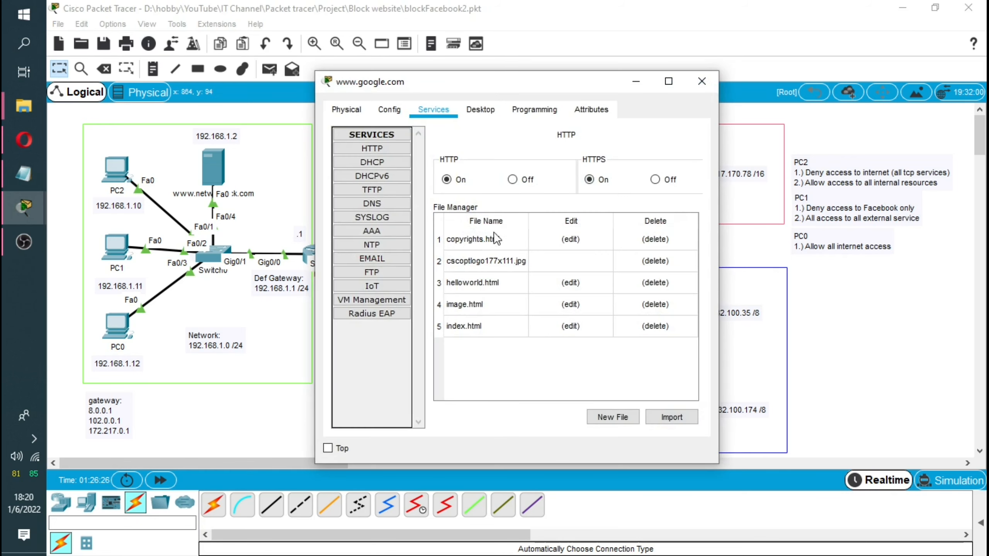
pyautogui.click(389, 151)
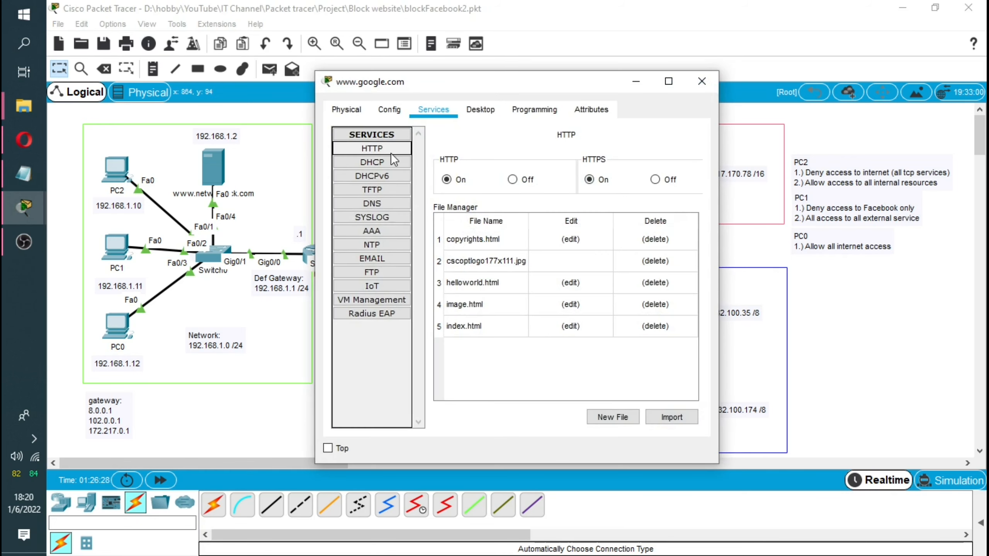
pyautogui.click(655, 326)
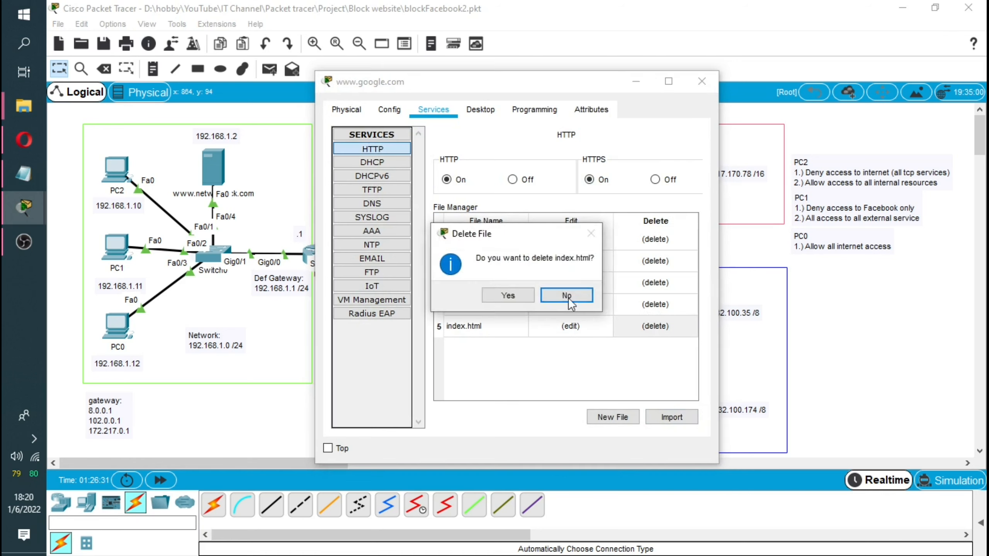
pyautogui.click(508, 294)
pyautogui.click(655, 304)
pyautogui.click(508, 294)
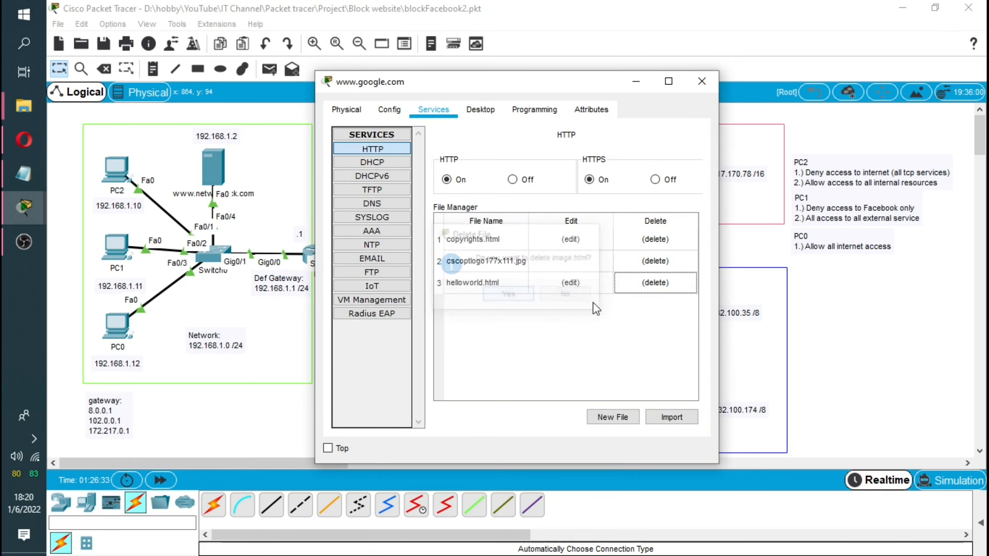
pyautogui.click(657, 283)
pyautogui.click(510, 294)
pyautogui.click(657, 262)
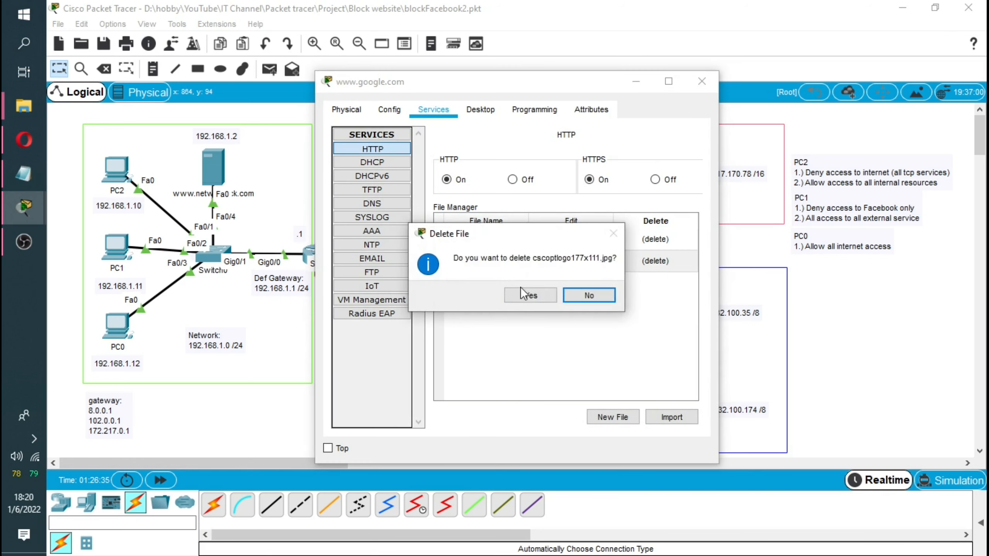
pyautogui.click(517, 295)
pyautogui.click(657, 239)
pyautogui.click(513, 294)
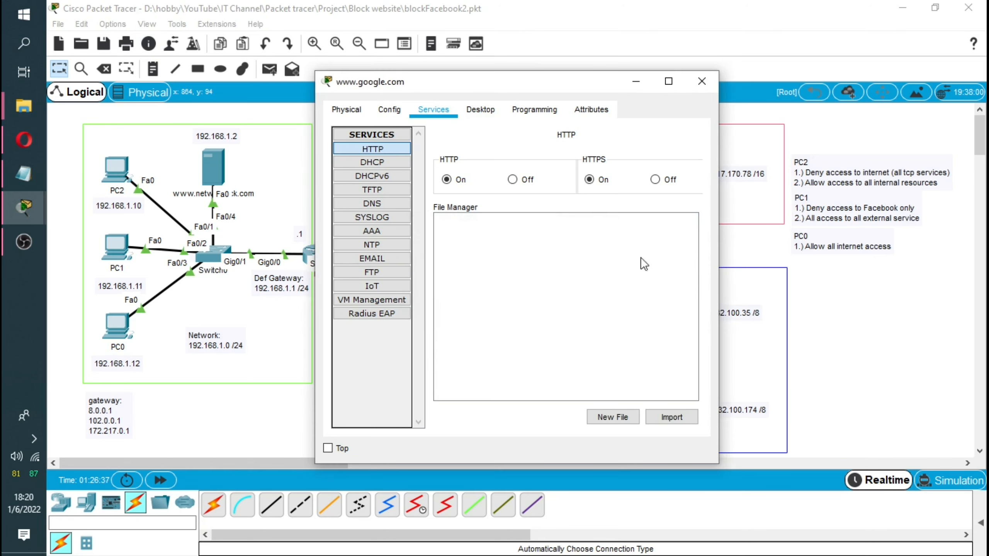
pyautogui.click(676, 421)
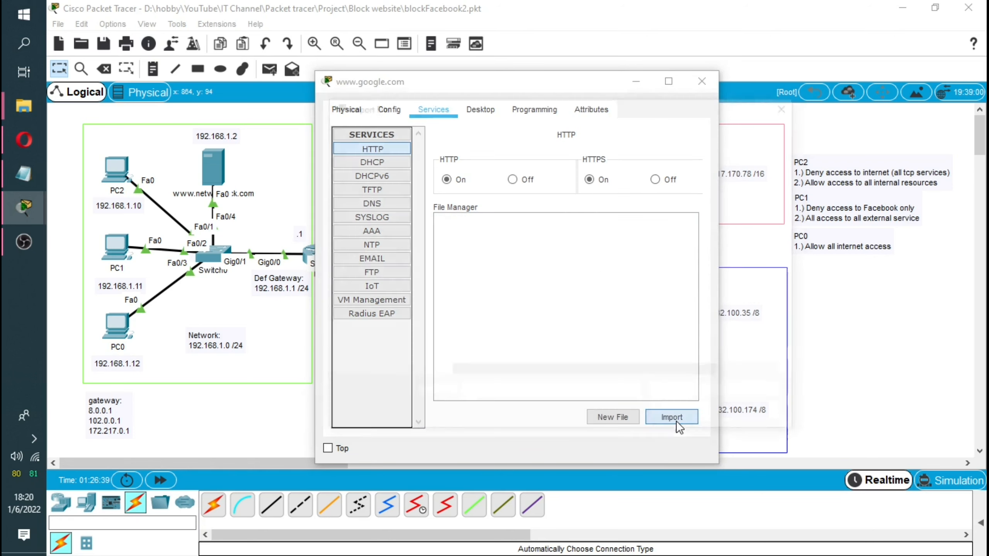
pyautogui.moveTo(429, 321); pyautogui.dragTo(429, 238)
pyautogui.click(391, 197)
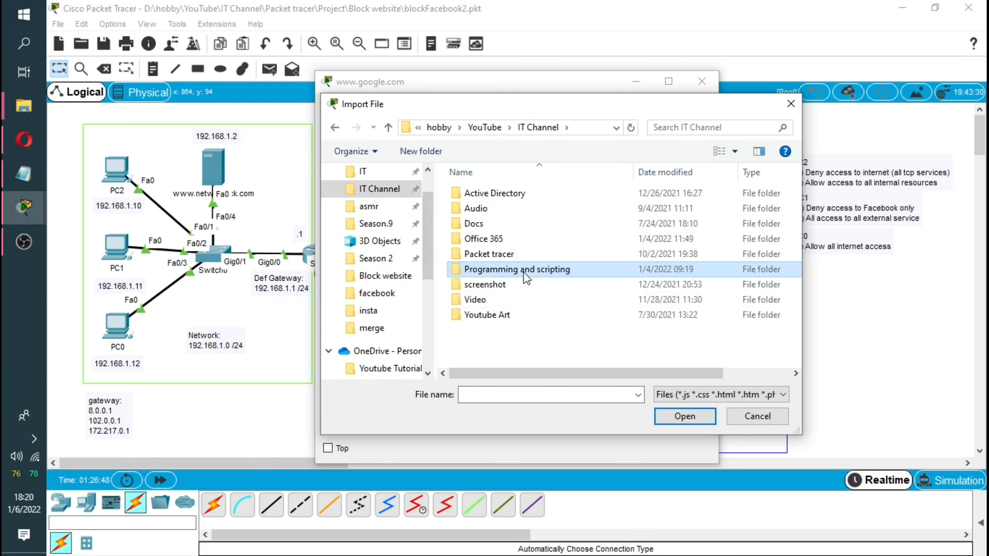
pyautogui.doubleClick(523, 272)
pyautogui.doubleClick(474, 193)
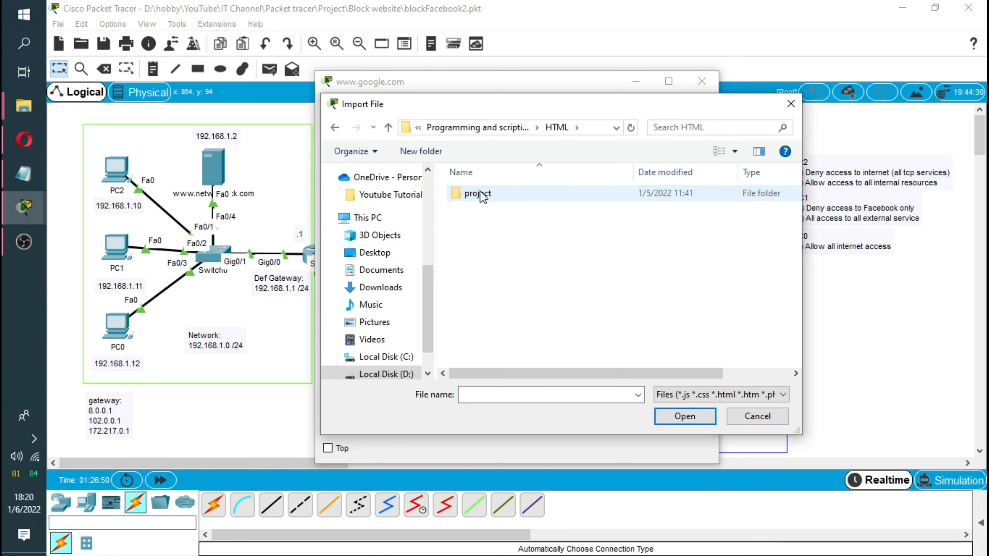
pyautogui.doubleClick(479, 192)
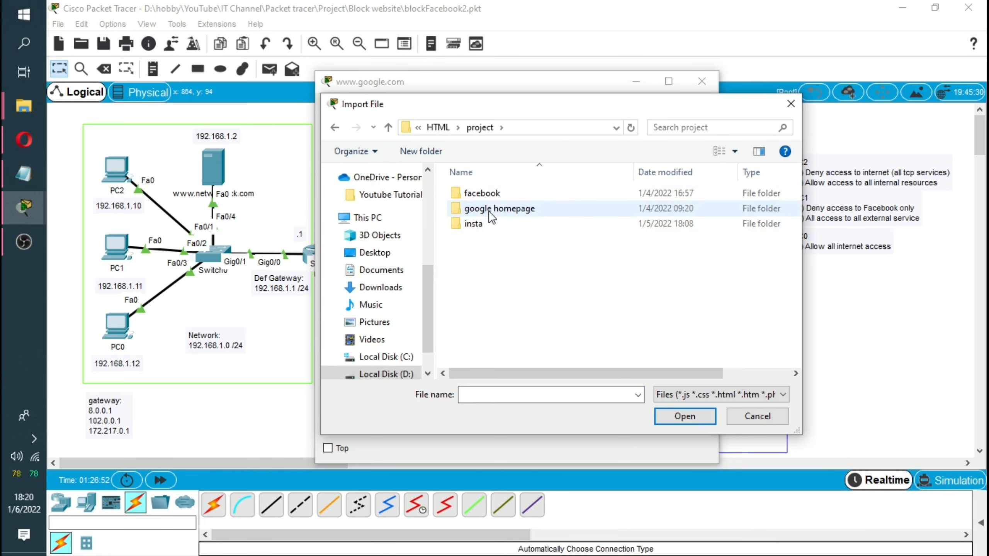
pyautogui.doubleClick(488, 210)
pyautogui.click(473, 193)
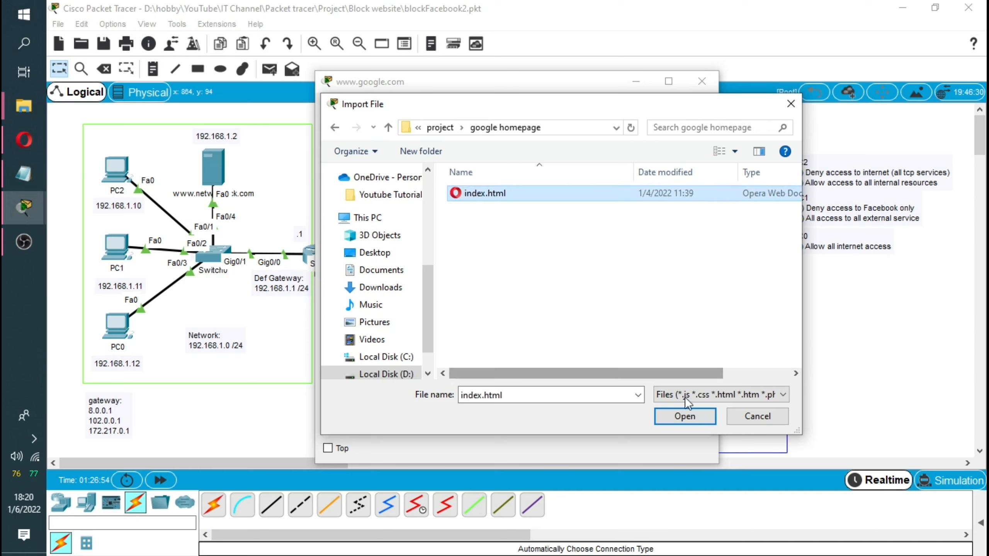
pyautogui.click(685, 416)
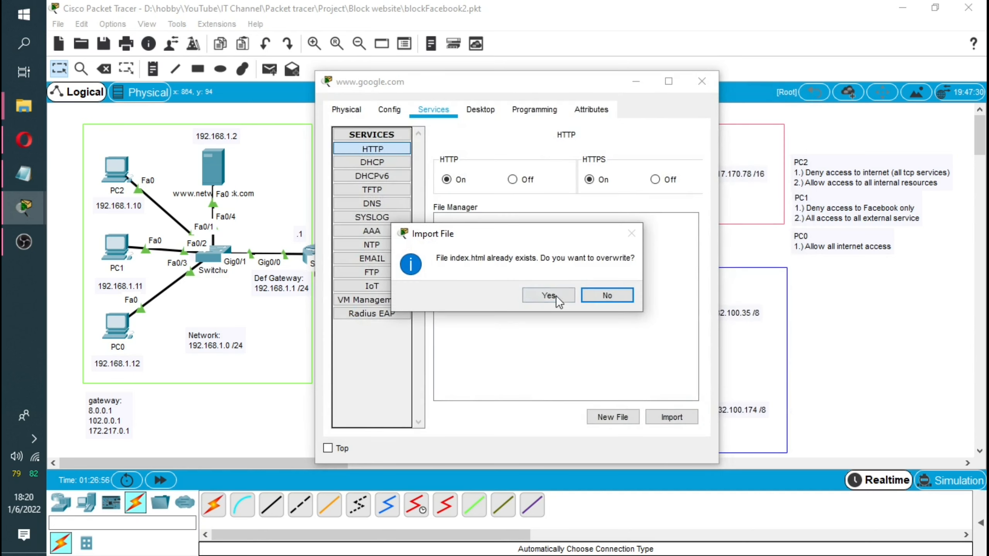
pyautogui.click(553, 296)
# Examine the HTML code of the imported index.html from the title and coloured Google letters to the search field and submit buttons.
pyautogui.click(572, 224)
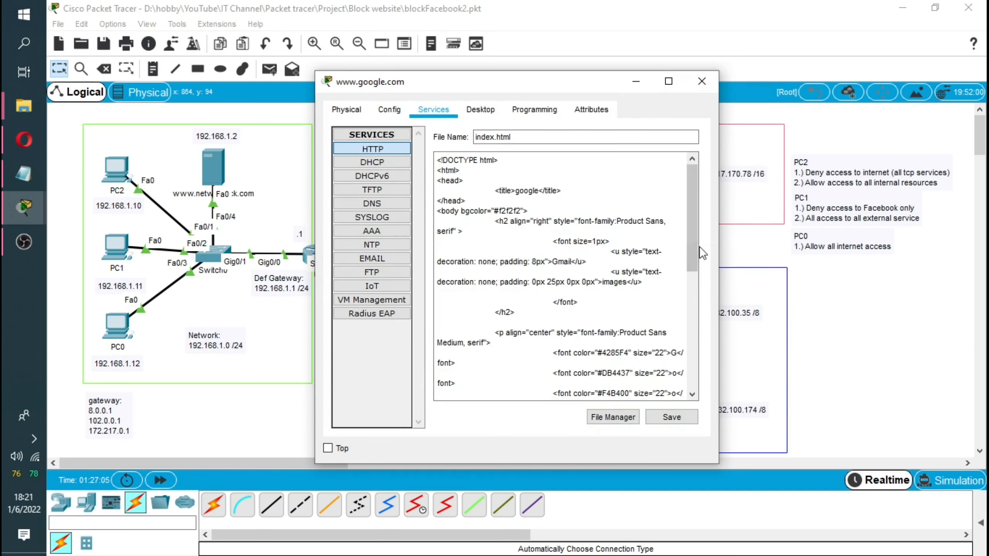
pyautogui.moveTo(690, 207); pyautogui.dragTo(690, 140)
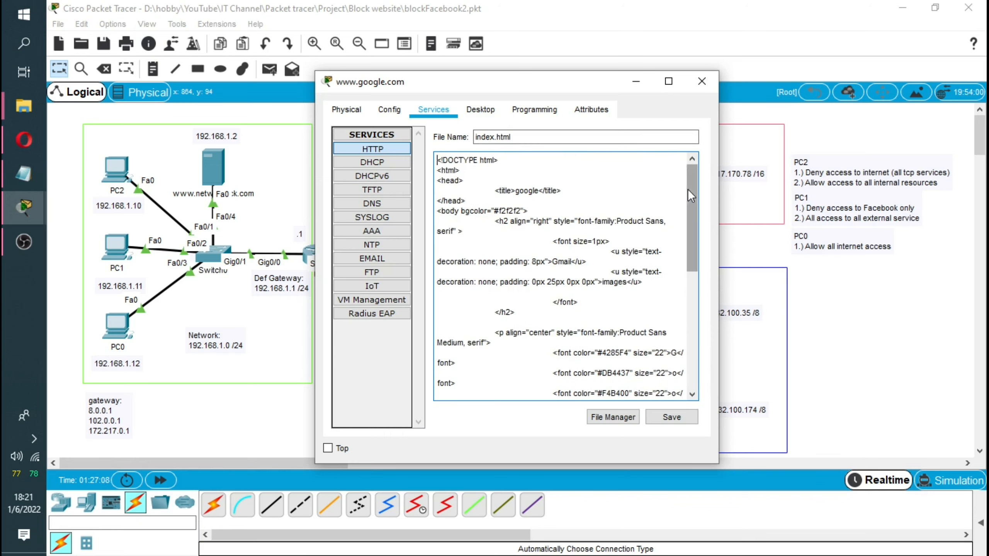
pyautogui.moveTo(688, 189); pyautogui.dragTo(719, 342)
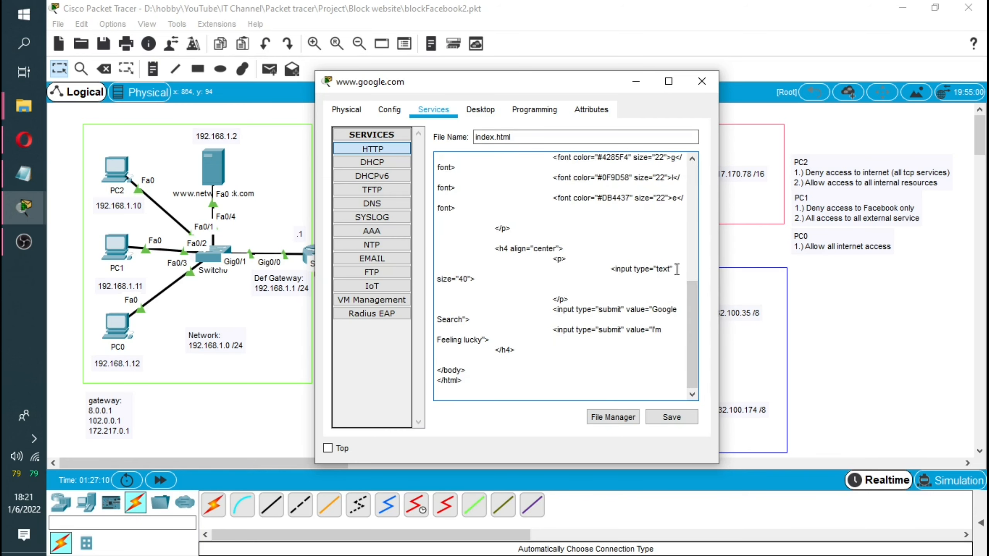
pyautogui.moveTo(695, 374); pyautogui.dragTo(685, 172)
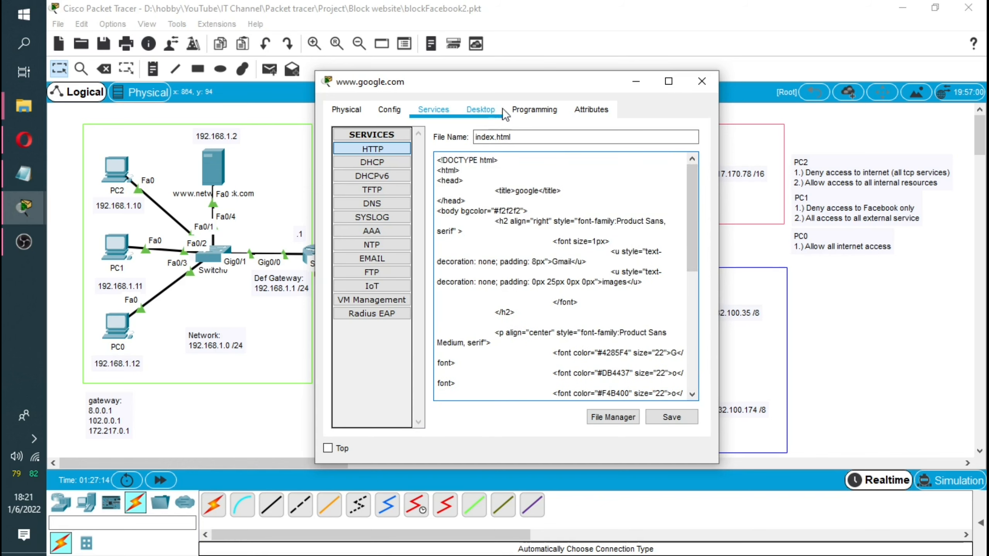
pyautogui.moveTo(697, 191); pyautogui.dragTo(703, 308)
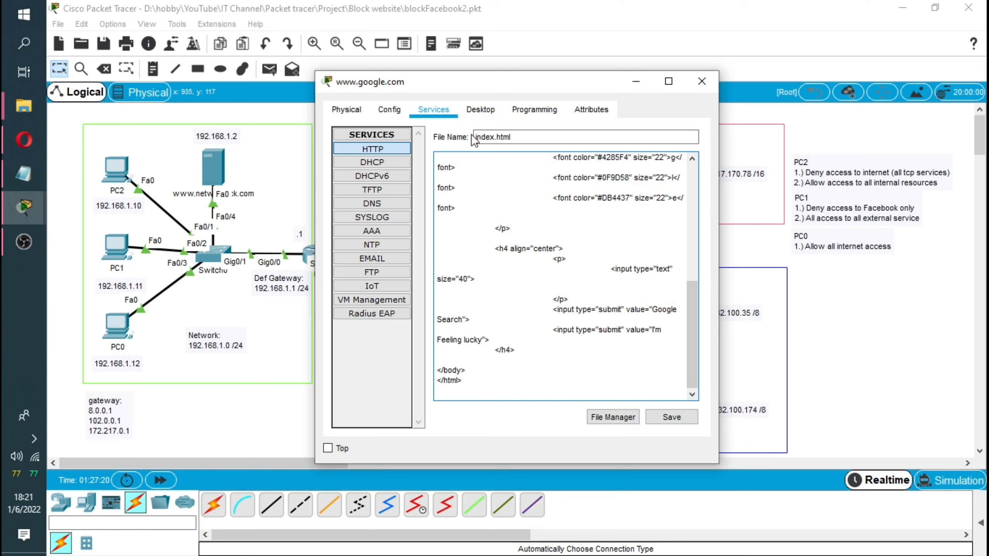
pyautogui.click(371, 150)
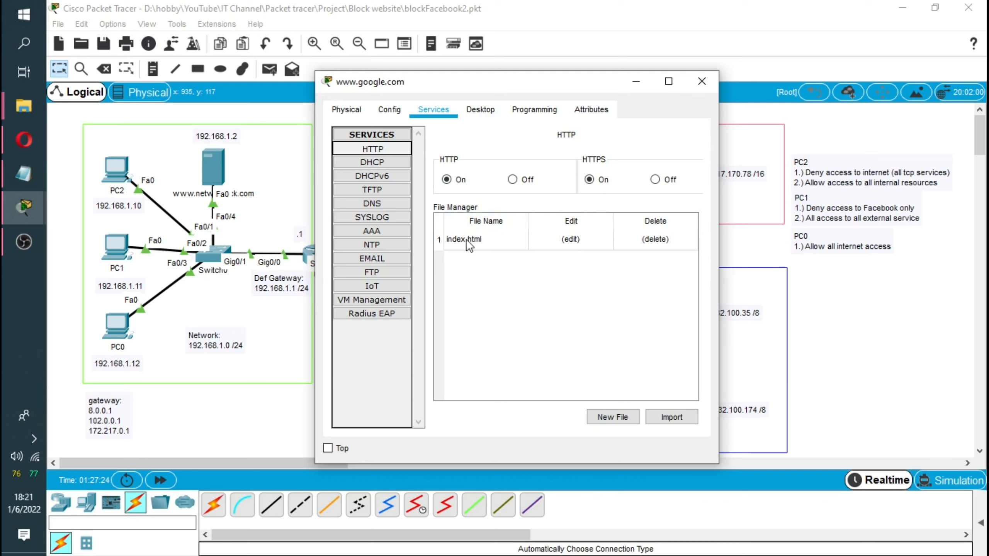
pyautogui.click(571, 239)
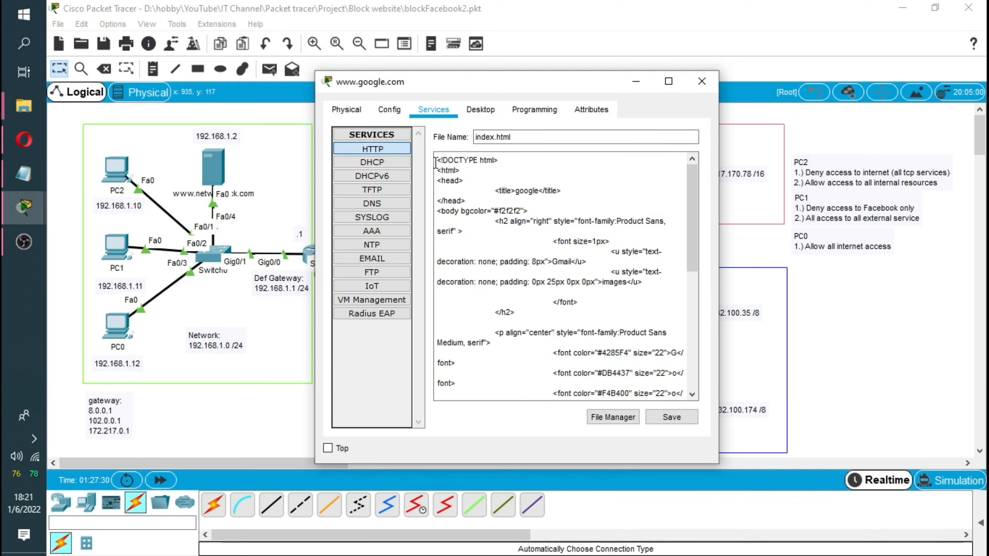
pyautogui.moveTo(695, 222); pyautogui.dragTo(723, 362)
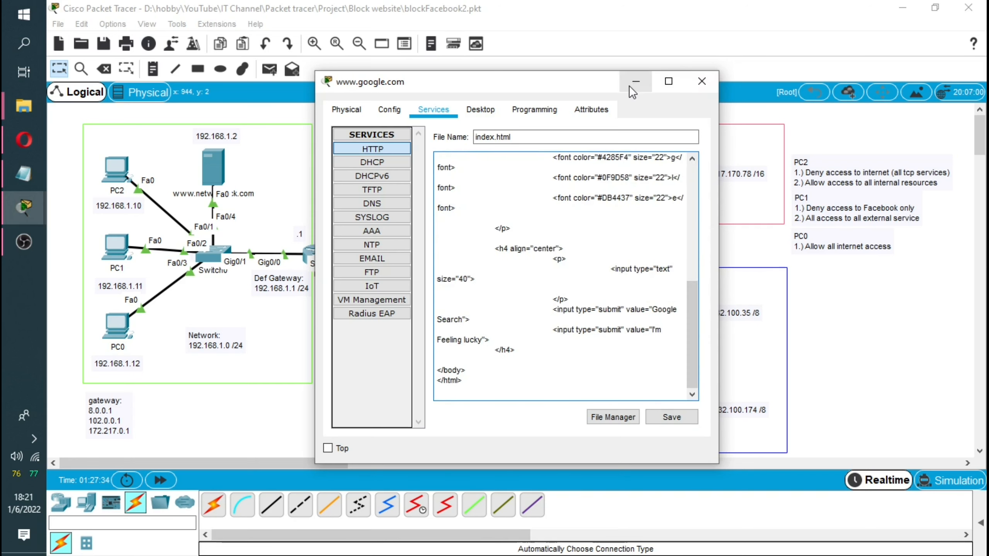
pyautogui.moveTo(692, 343); pyautogui.dragTo(693, 226)
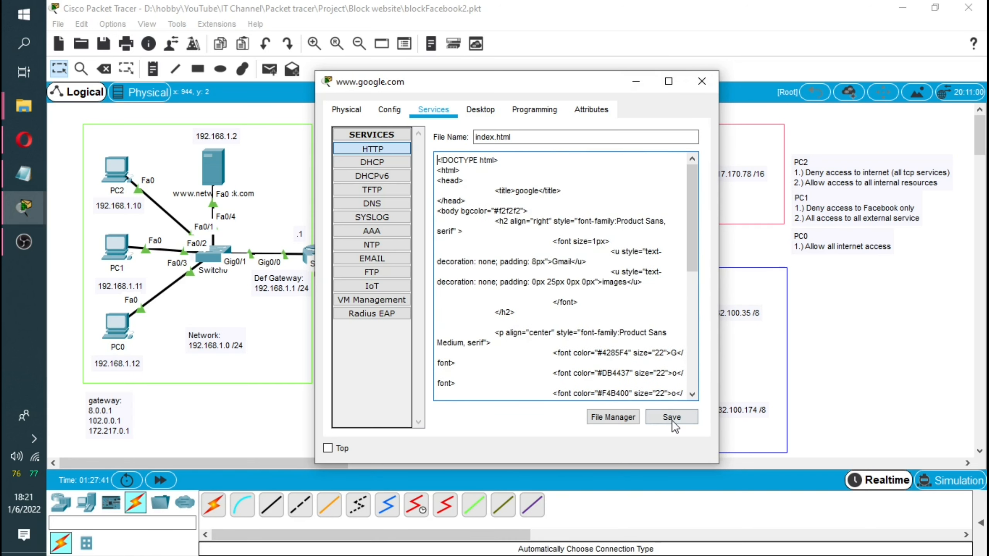
pyautogui.click(672, 420)
pyautogui.click(553, 295)
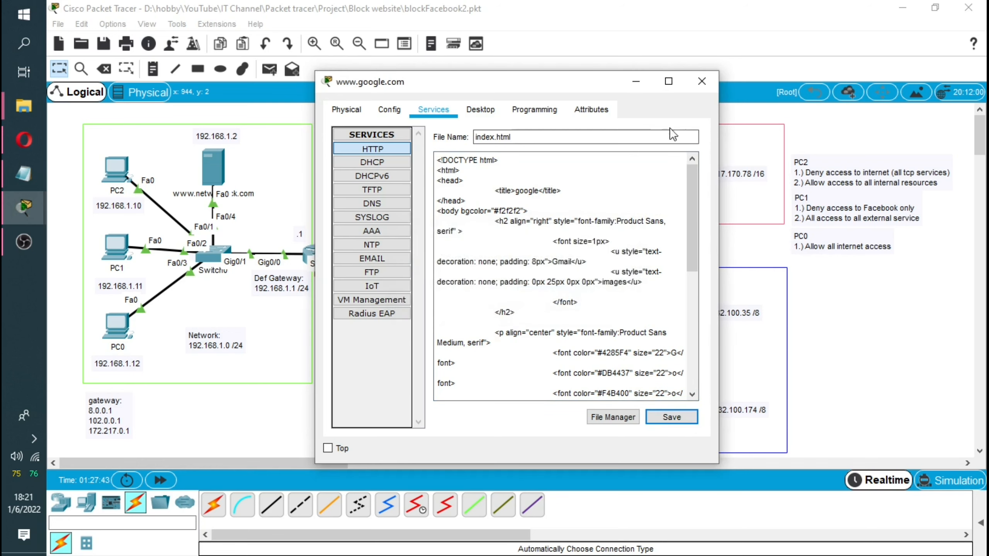
pyautogui.click(695, 83)
# Widen PC2's window and load google.com in its web browser to check the imported homepage.
pyautogui.click(112, 170)
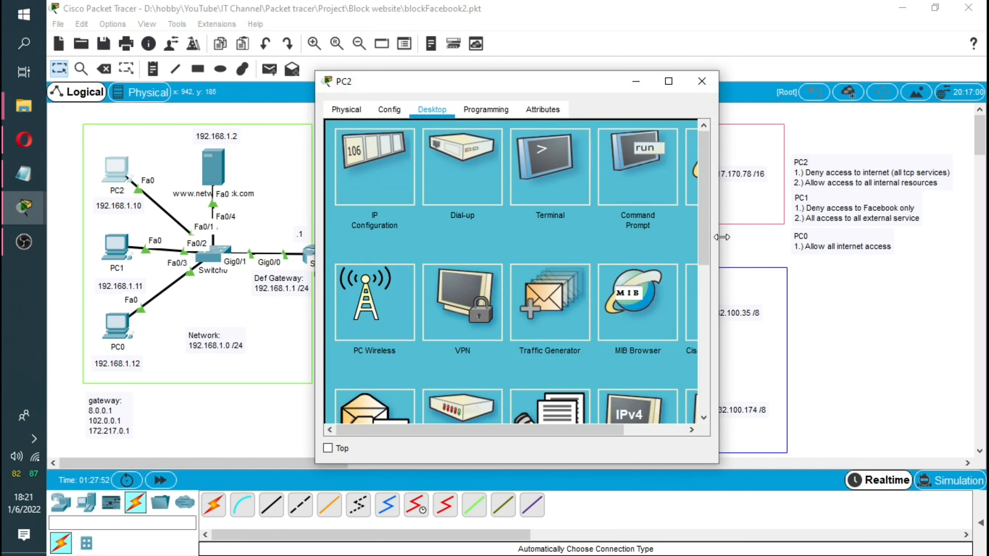
pyautogui.moveTo(718, 226); pyautogui.dragTo(901, 221)
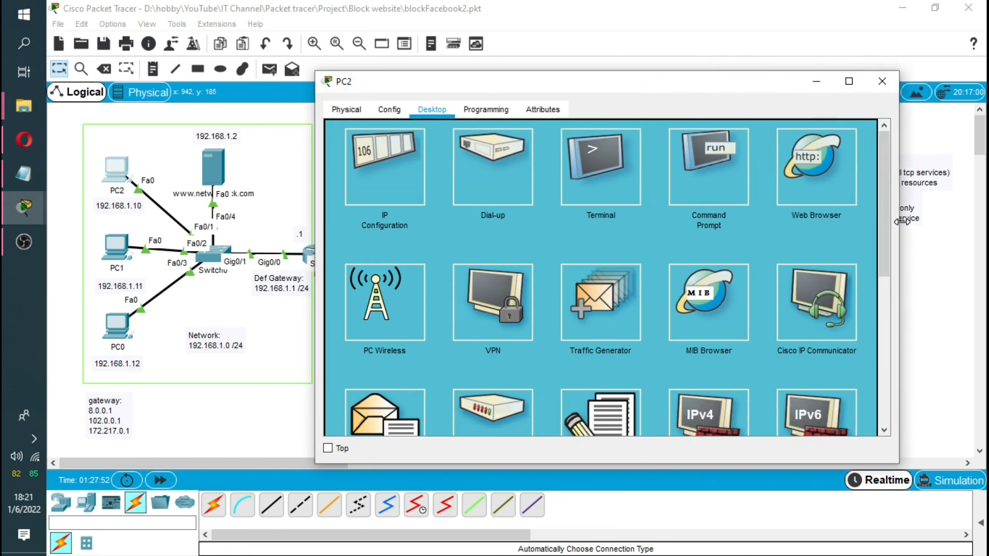
pyautogui.click(815, 171)
pyautogui.click(571, 152)
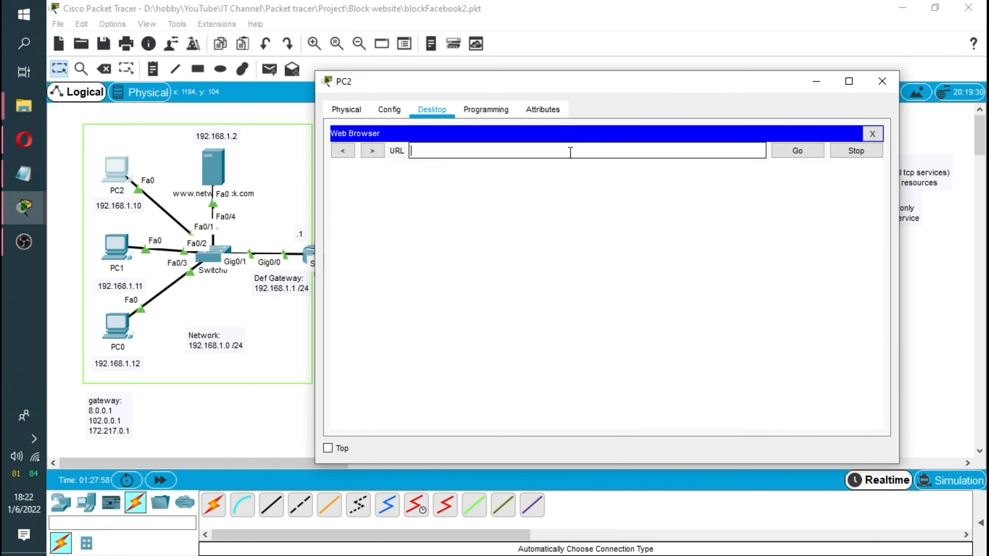
pyautogui.write('google.com')
pyautogui.press('Return')
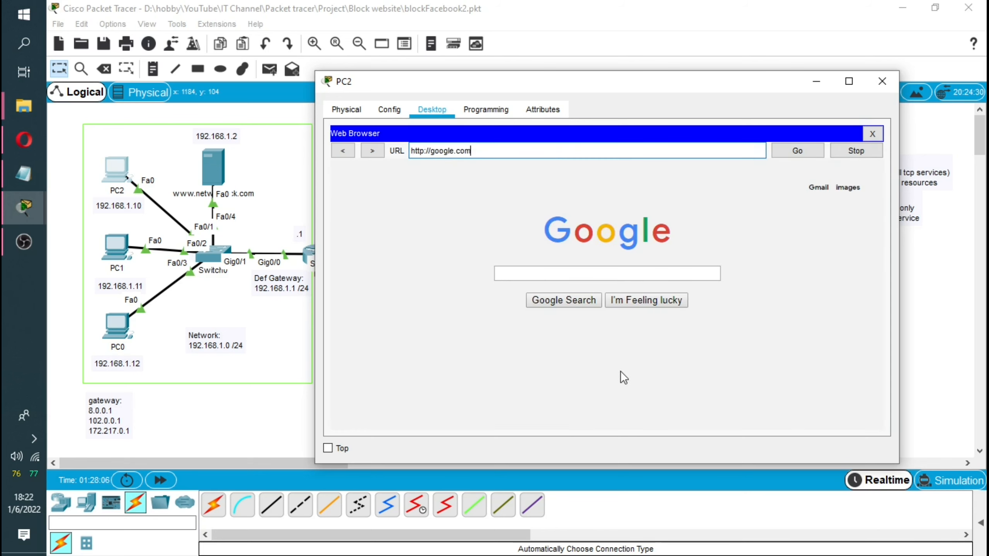
# Test the Google page's search field with the text dfdfd, clear it and close PC2's window.
pyautogui.click(545, 274)
pyautogui.write('dfdfd')
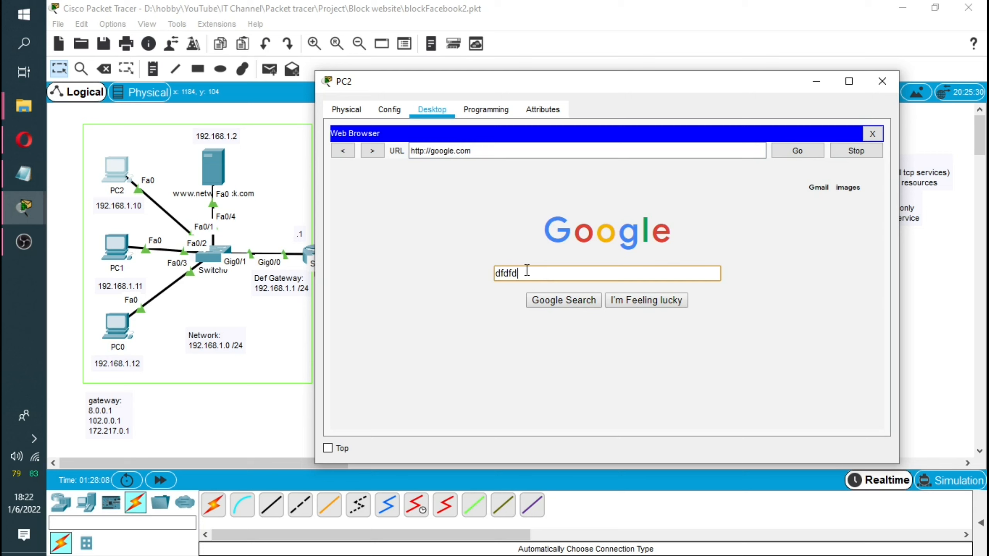
pyautogui.moveTo(525, 273); pyautogui.dragTo(439, 277)
pyautogui.press('BackSpace')
pyautogui.click(760, 259)
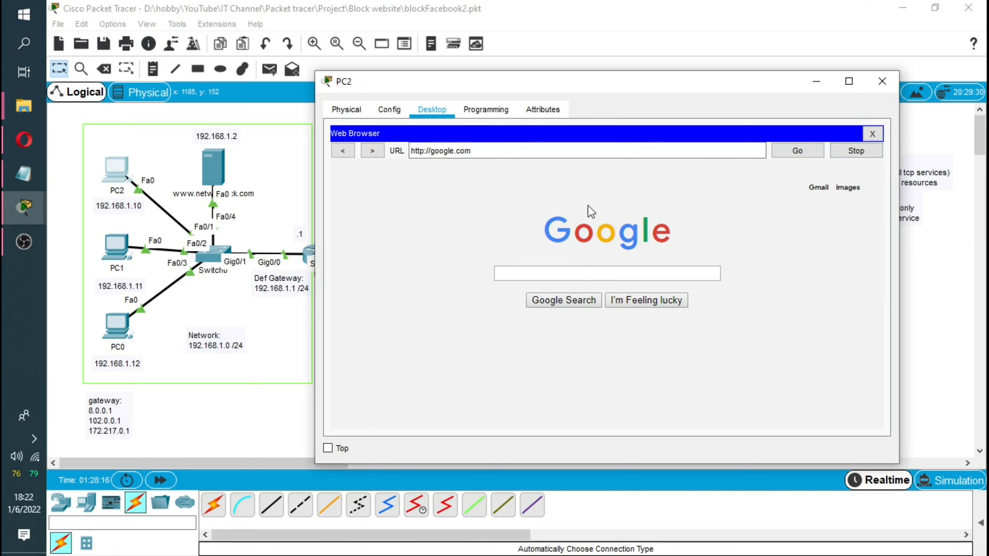
pyautogui.click(883, 81)
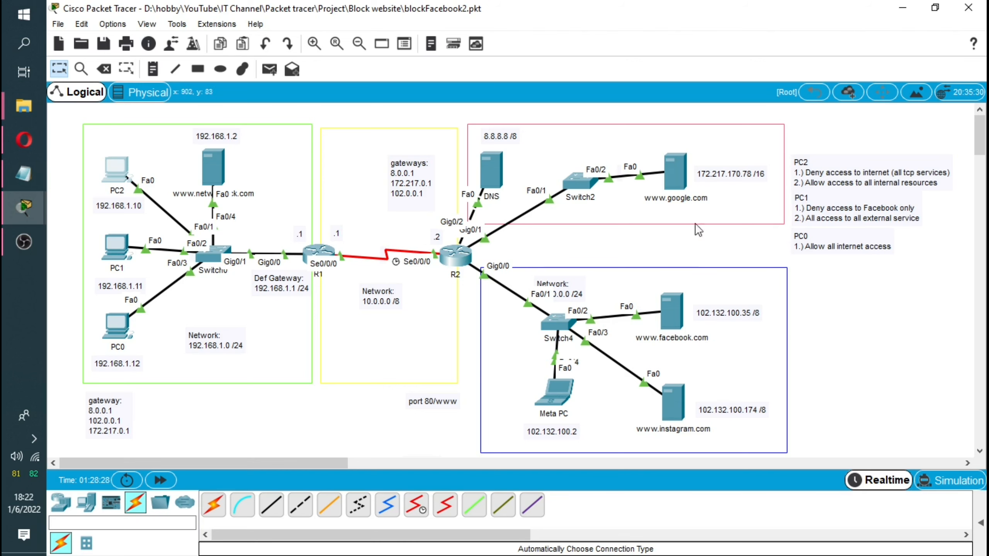
pyautogui.click(680, 317)
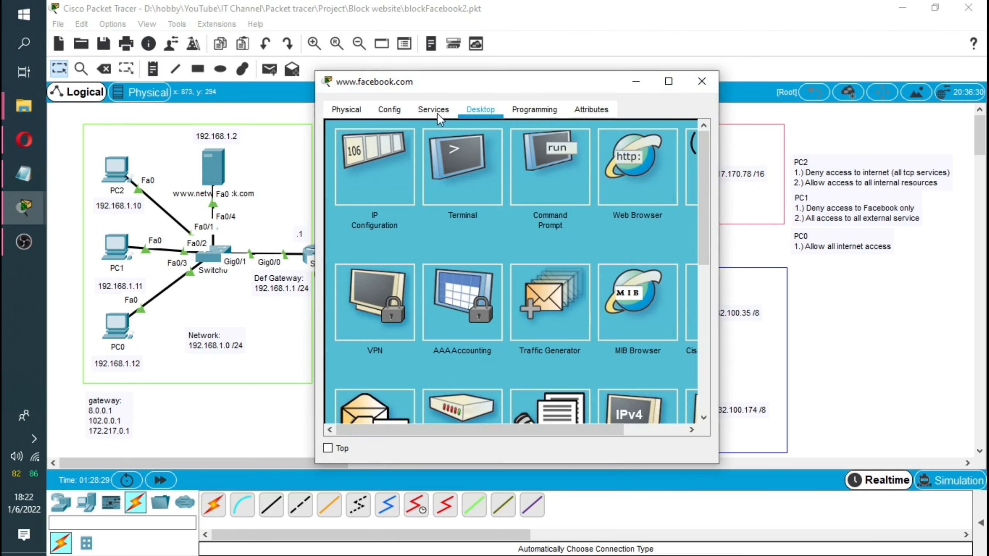
pyautogui.click(435, 111)
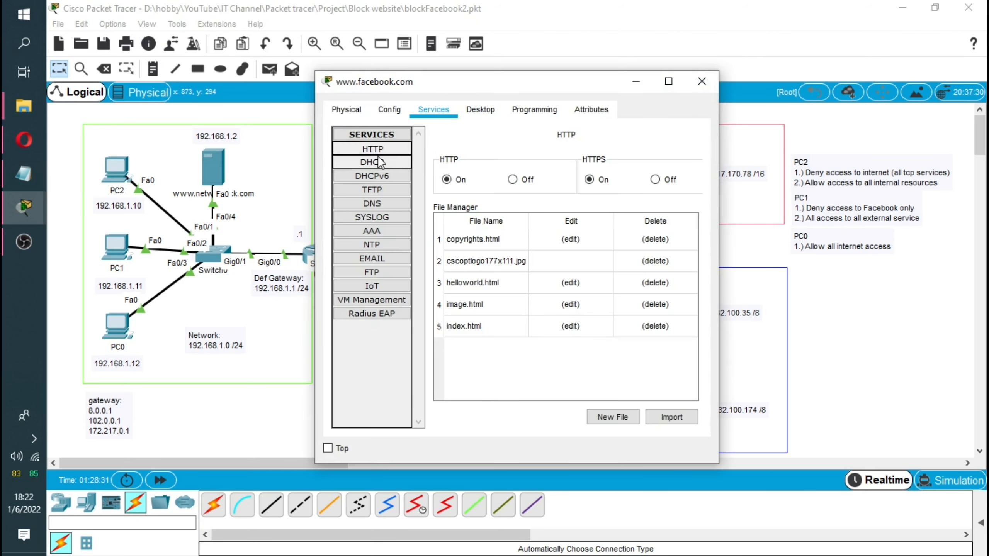
pyautogui.click(656, 220)
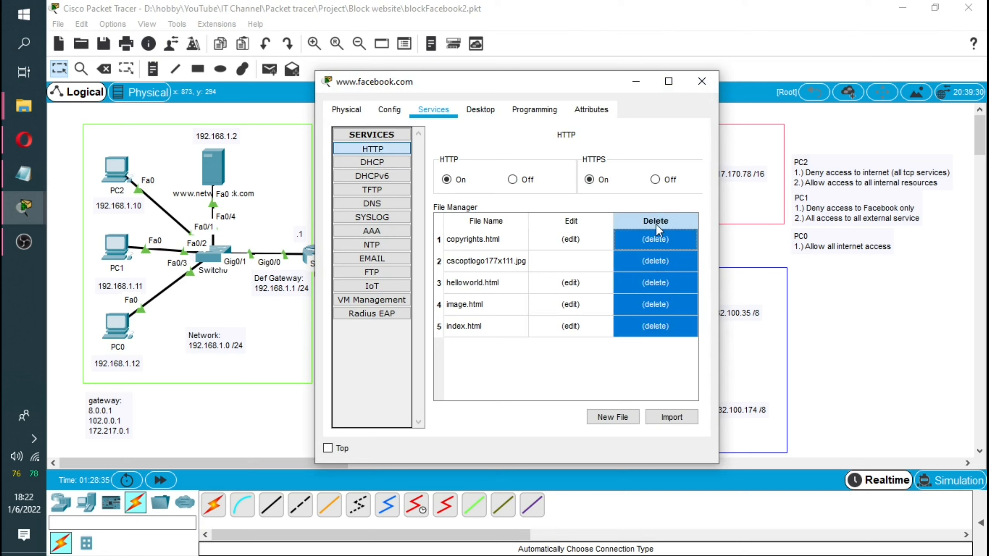
pyautogui.click(658, 237)
pyautogui.click(510, 295)
pyautogui.click(656, 239)
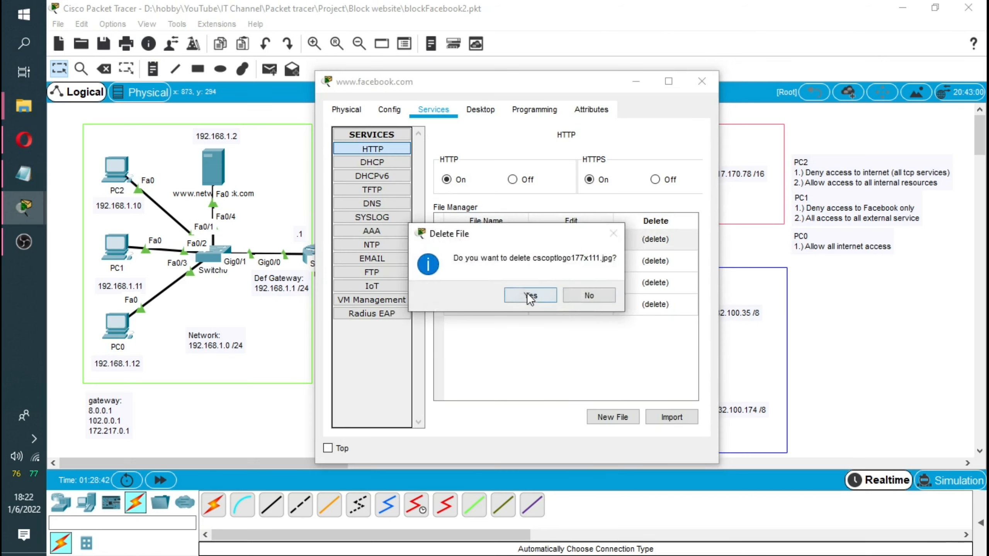
pyautogui.click(527, 292)
pyautogui.click(655, 238)
pyautogui.click(525, 290)
pyautogui.click(655, 238)
pyautogui.click(508, 293)
pyautogui.click(655, 239)
pyautogui.click(510, 294)
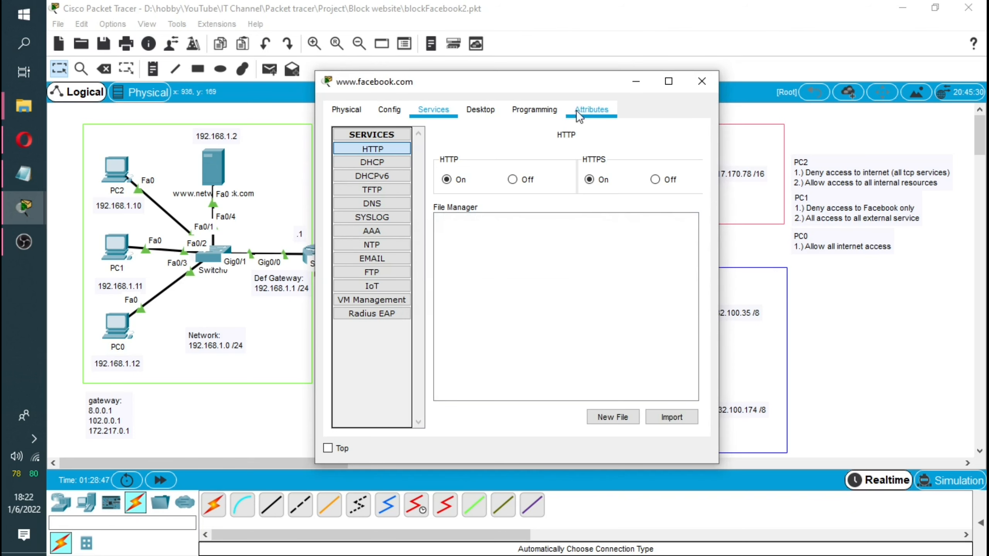
pyautogui.moveTo(557, 86); pyautogui.dragTo(475, 93)
pyautogui.click(586, 423)
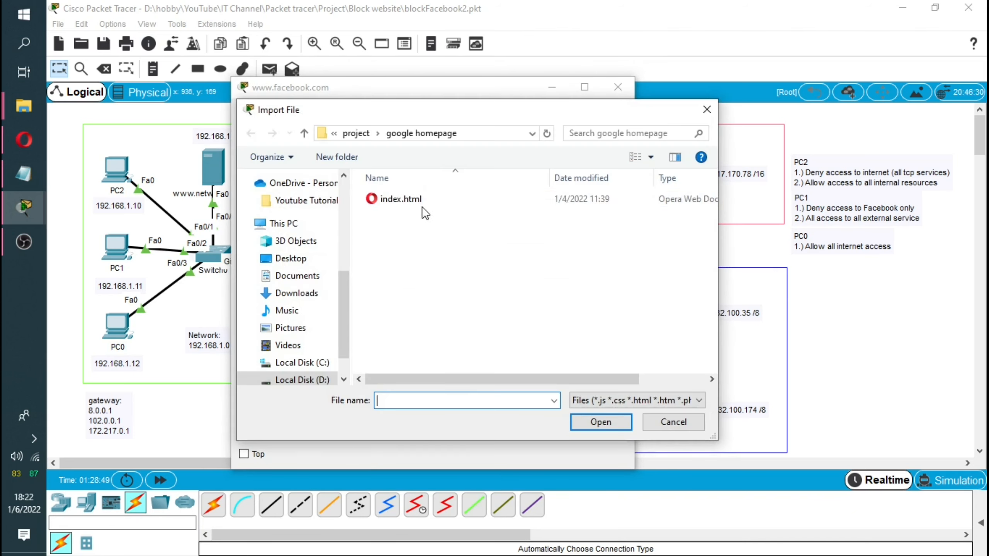
pyautogui.click(351, 133)
pyautogui.doubleClick(394, 199)
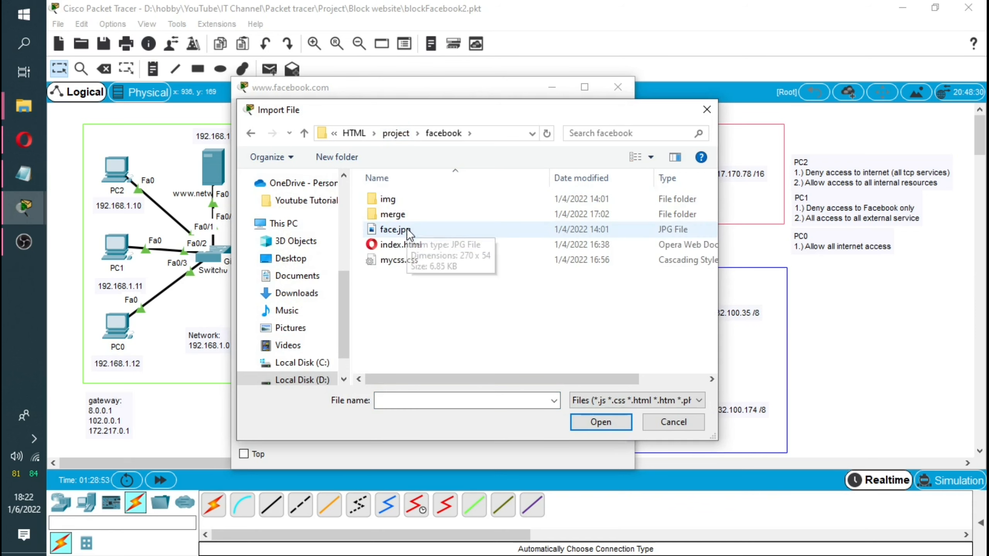
pyautogui.doubleClick(389, 213)
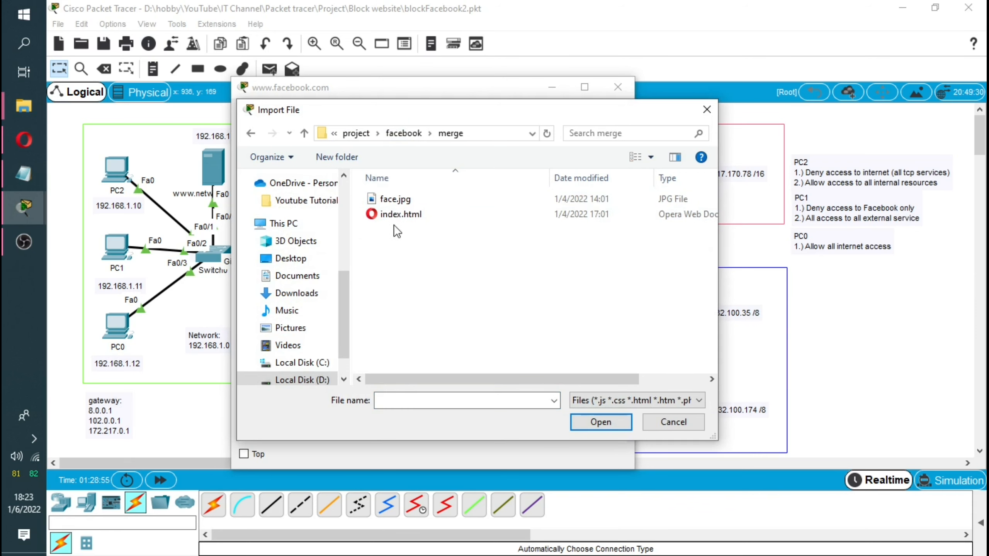
pyautogui.click(394, 219)
pyautogui.click(595, 422)
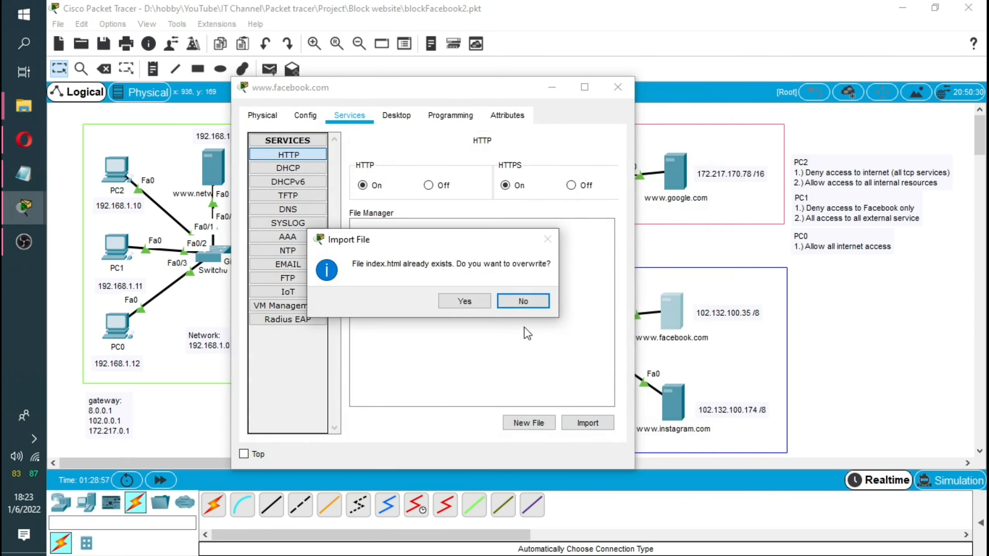
pyautogui.click(471, 303)
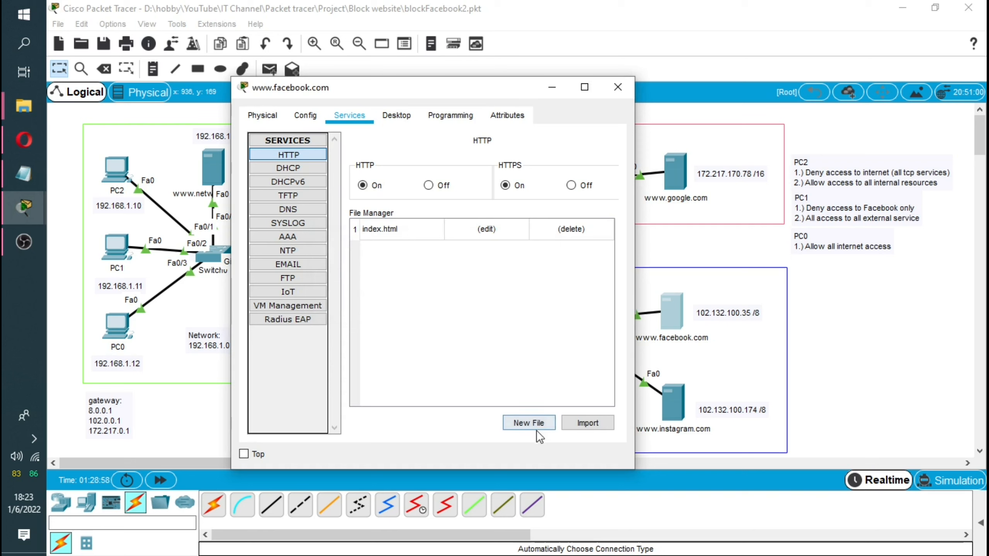
pyautogui.click(582, 422)
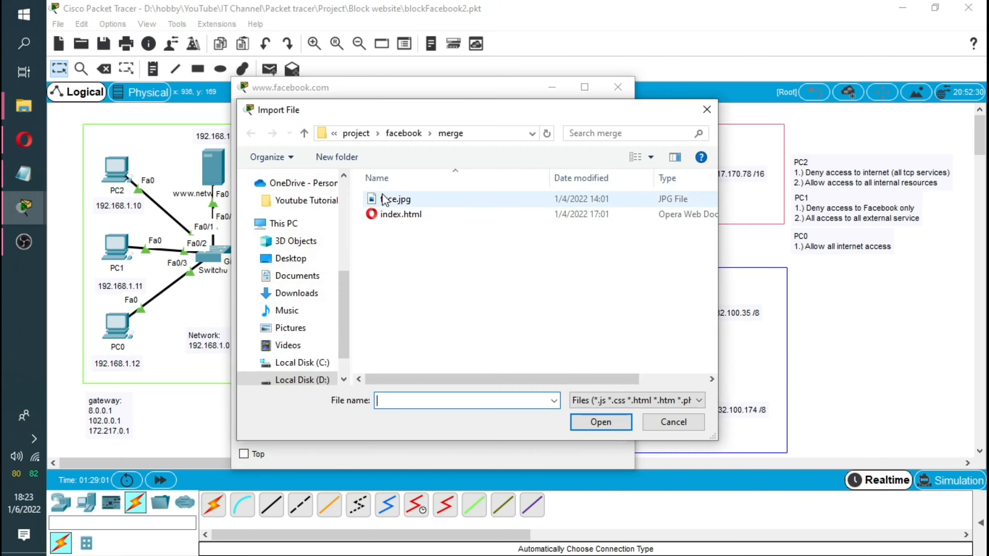
pyautogui.click(391, 199)
pyautogui.click(610, 427)
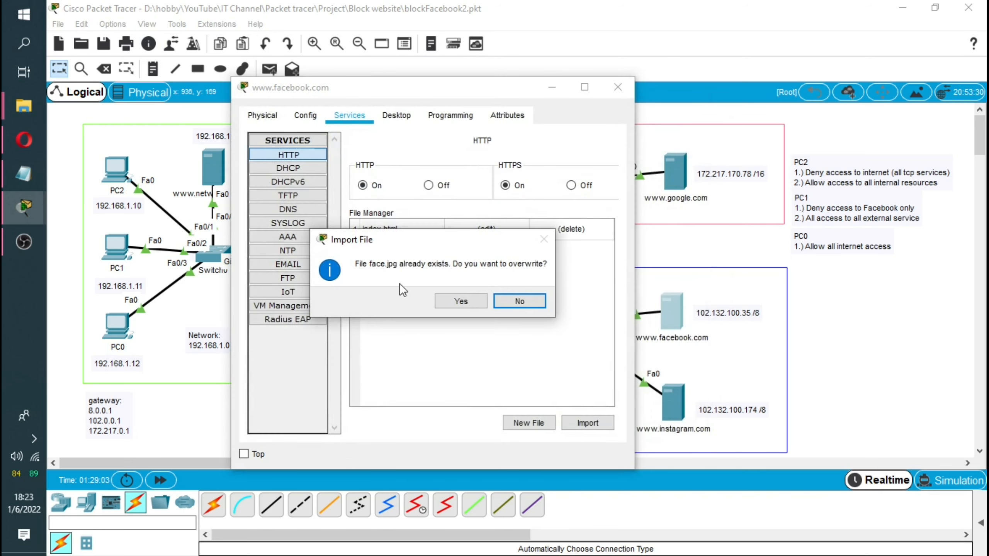
pyautogui.click(469, 304)
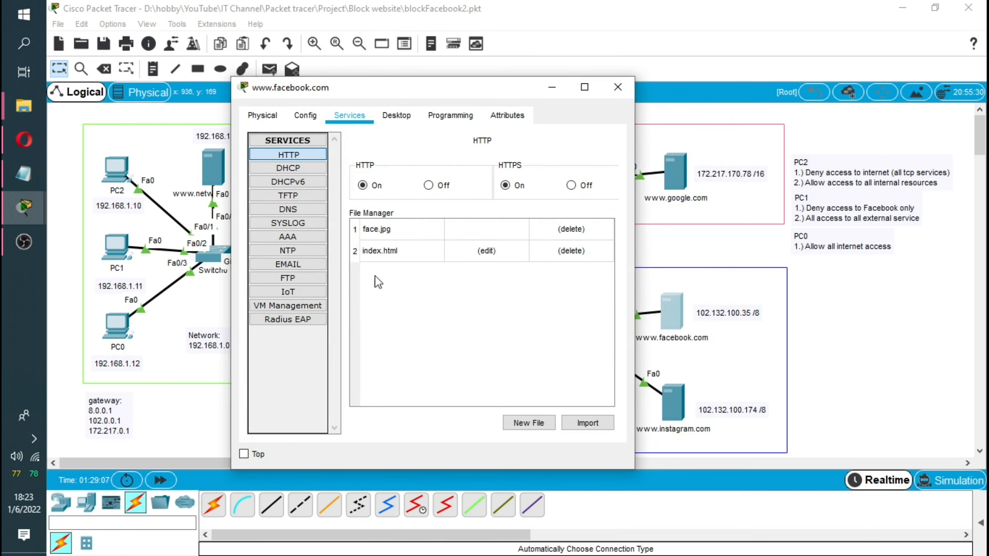
pyautogui.moveTo(462, 92); pyautogui.dragTo(534, 92)
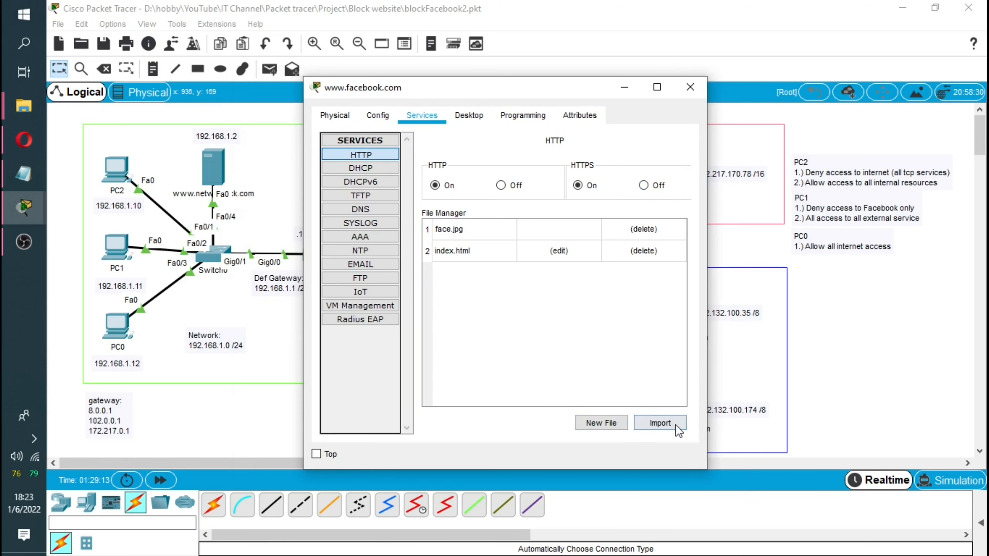
pyautogui.click(690, 87)
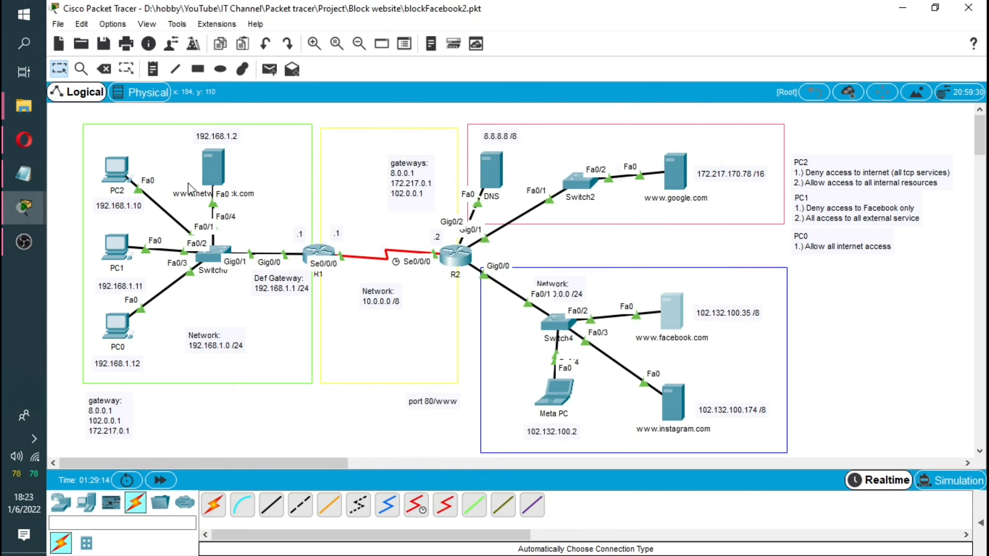
# Load facebook.com in PC1's web browser, view the imported page in a maximized window, and close PC1's window.
pyautogui.click(116, 247)
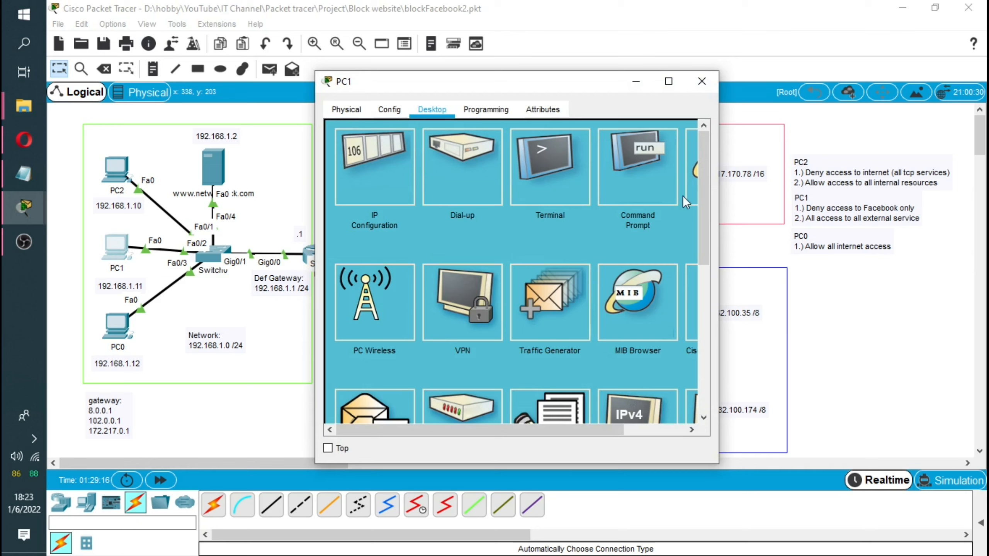
pyautogui.moveTo(719, 178); pyautogui.dragTo(830, 175)
pyautogui.click(756, 173)
pyautogui.click(514, 154)
pyautogui.write('face')
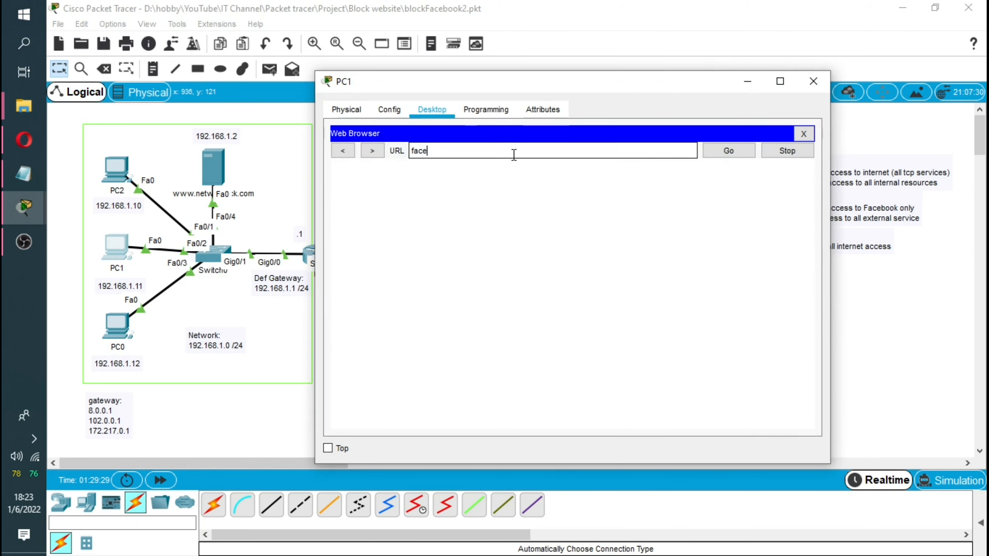
pyautogui.write('n')
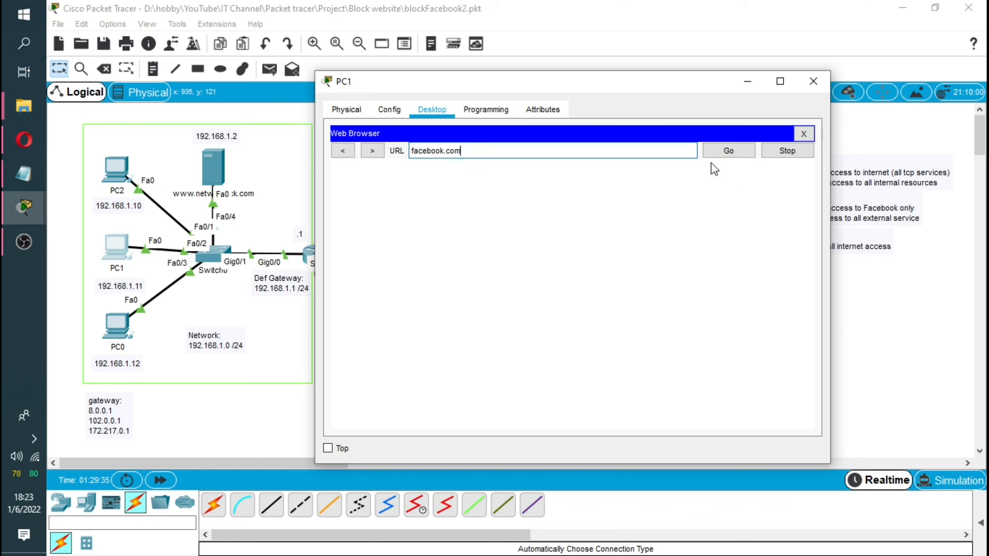
pyautogui.click(724, 150)
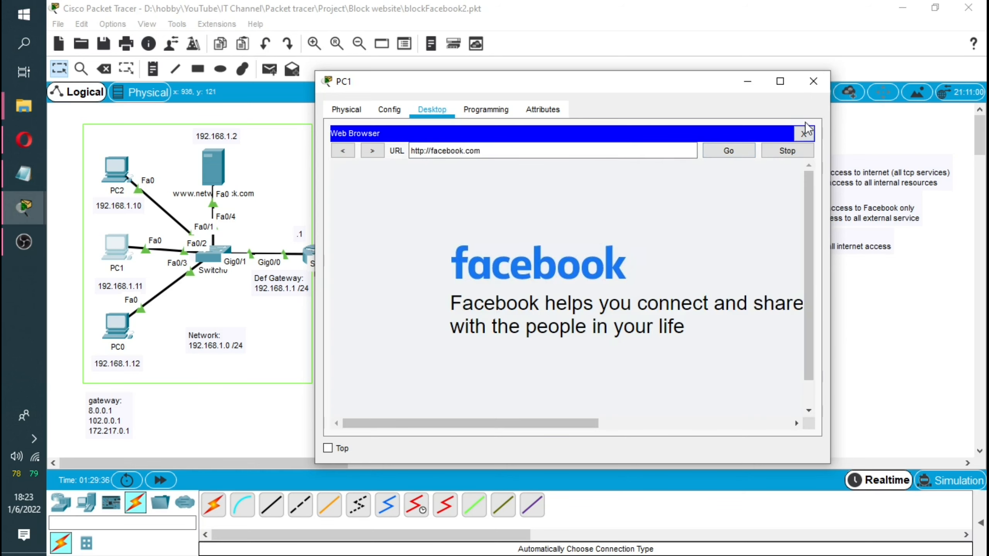
pyautogui.click(780, 81)
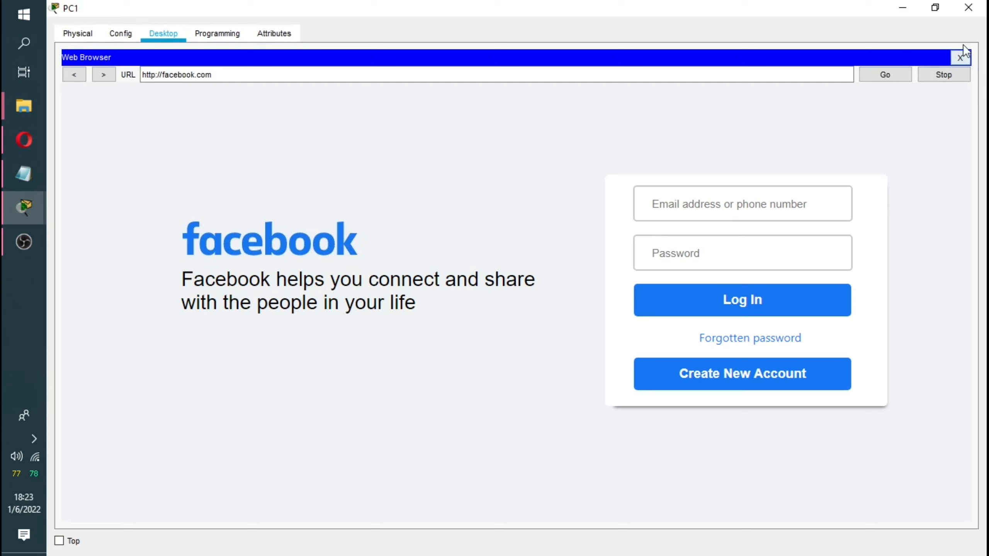
pyautogui.click(968, 7)
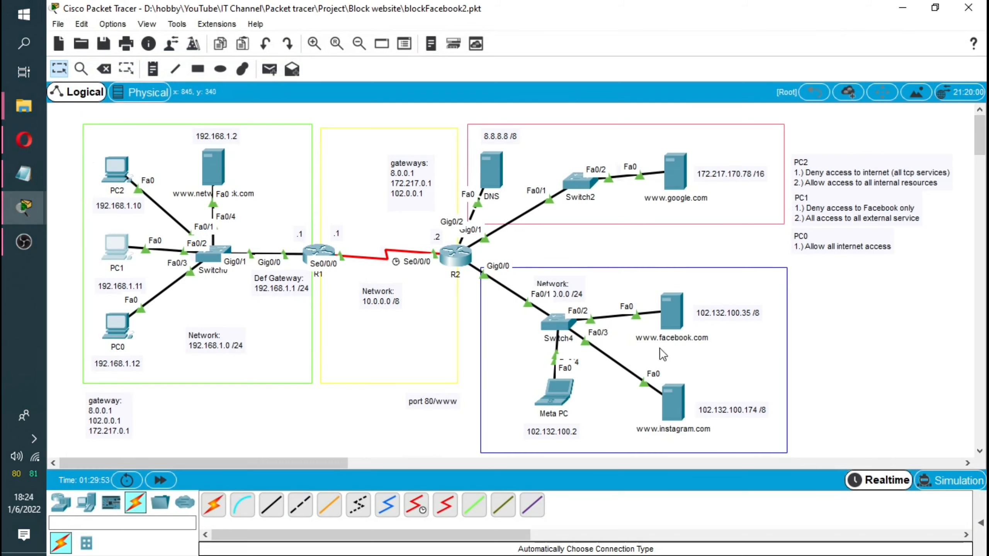
pyautogui.click(673, 403)
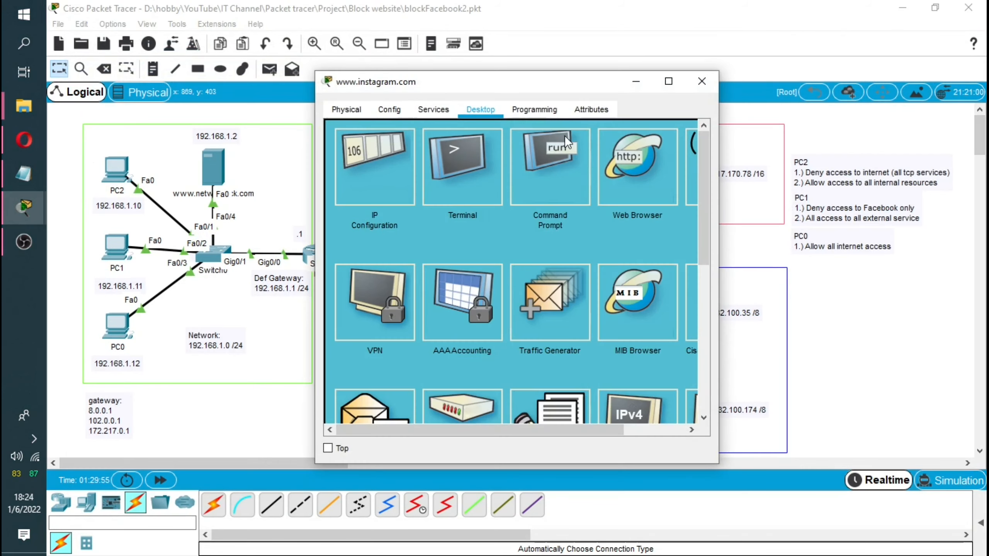
pyautogui.click(451, 113)
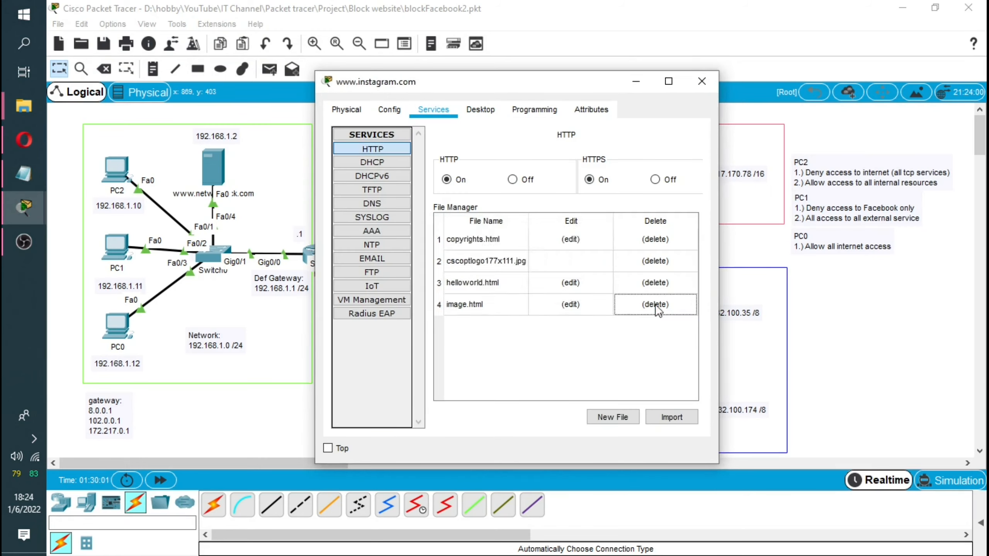
pyautogui.click(655, 283)
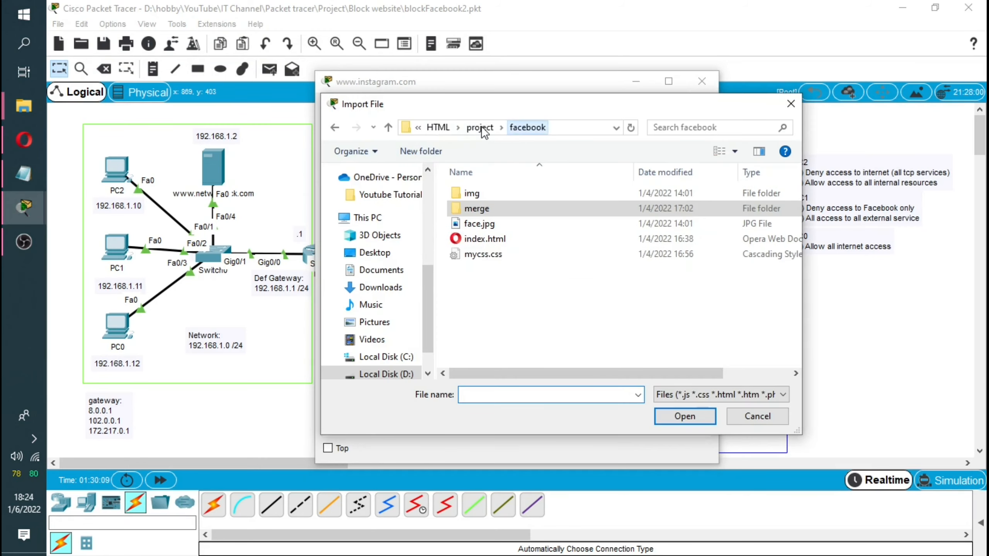
pyautogui.click(487, 127)
pyautogui.doubleClick(490, 224)
pyautogui.doubleClick(658, 212)
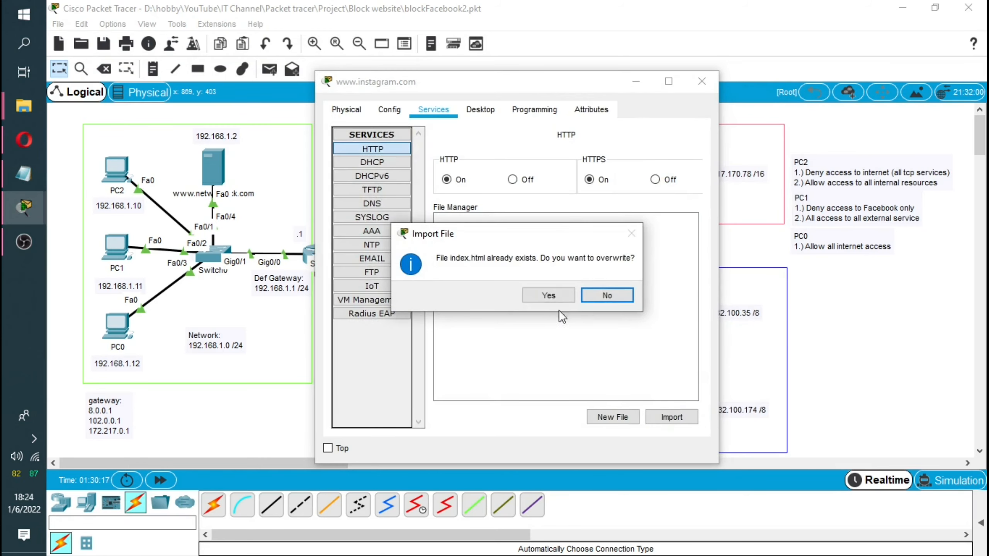
pyautogui.click(551, 295)
pyautogui.click(671, 417)
pyautogui.click(572, 212)
pyautogui.click(684, 416)
pyautogui.click(547, 295)
pyautogui.click(675, 414)
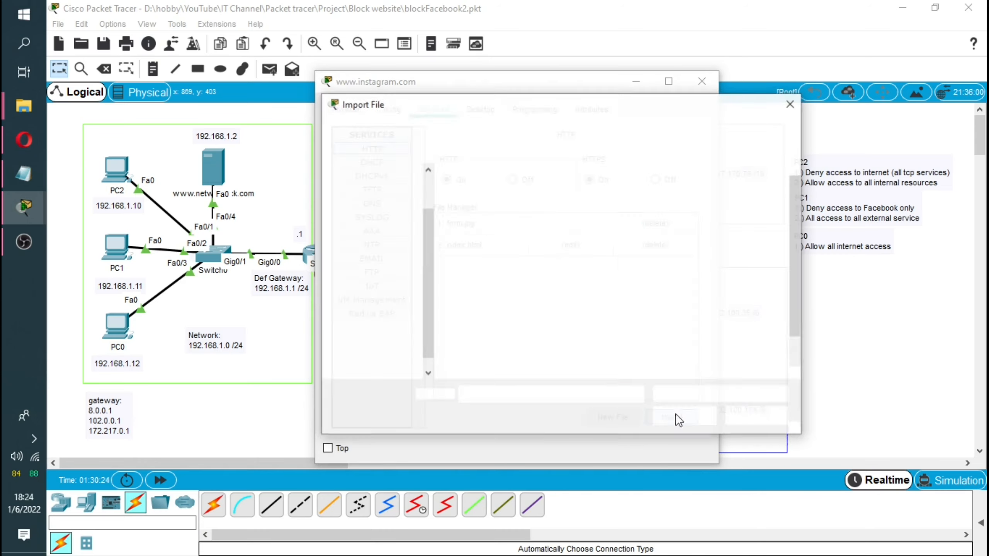
pyautogui.doubleClick(658, 288)
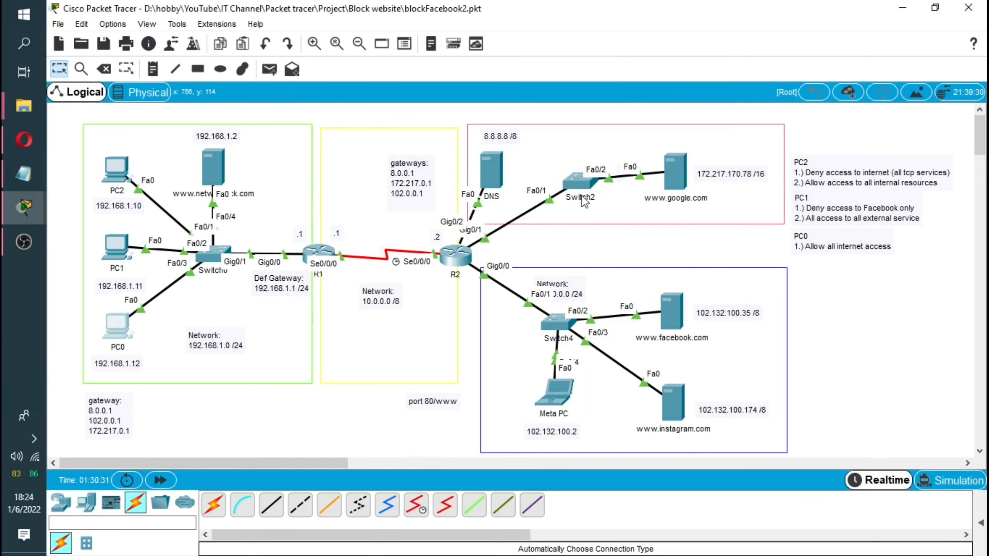
# Try to load instagram.com in PC0's web browser and close PC0's window.
pyautogui.click(116, 331)
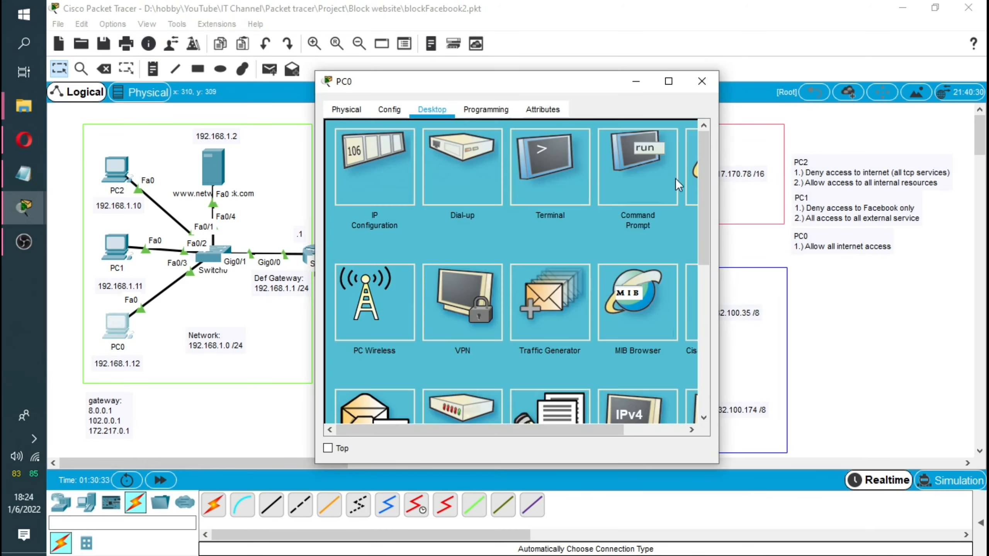
pyautogui.moveTo(722, 181); pyautogui.dragTo(747, 181)
pyautogui.click(718, 185)
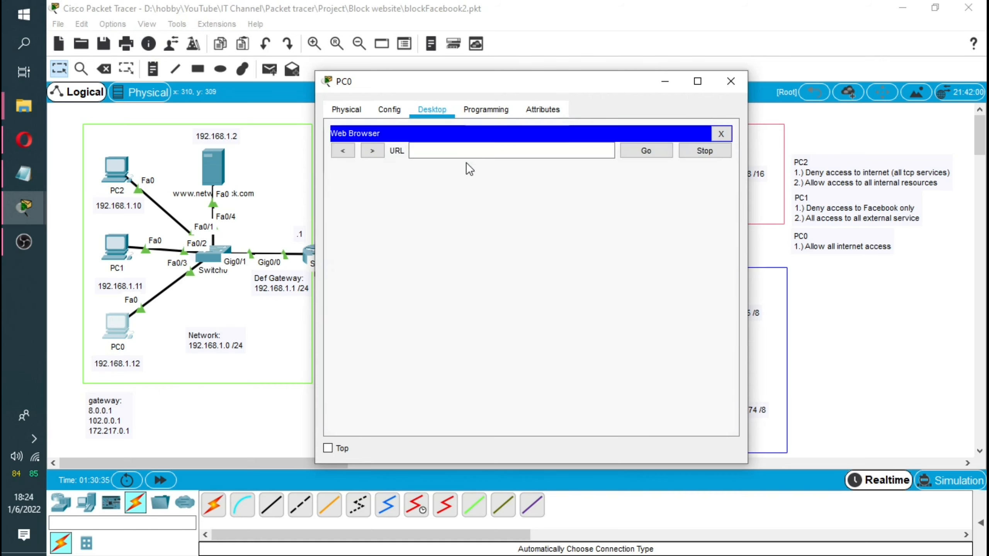
pyautogui.click(468, 148)
pyautogui.write('instagram')
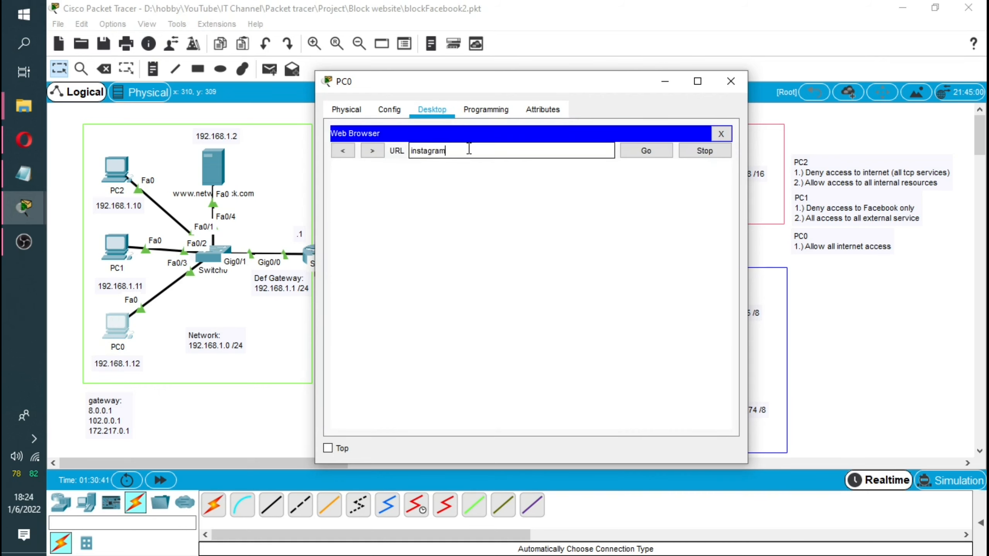
pyautogui.write('.com')
pyautogui.press('Return')
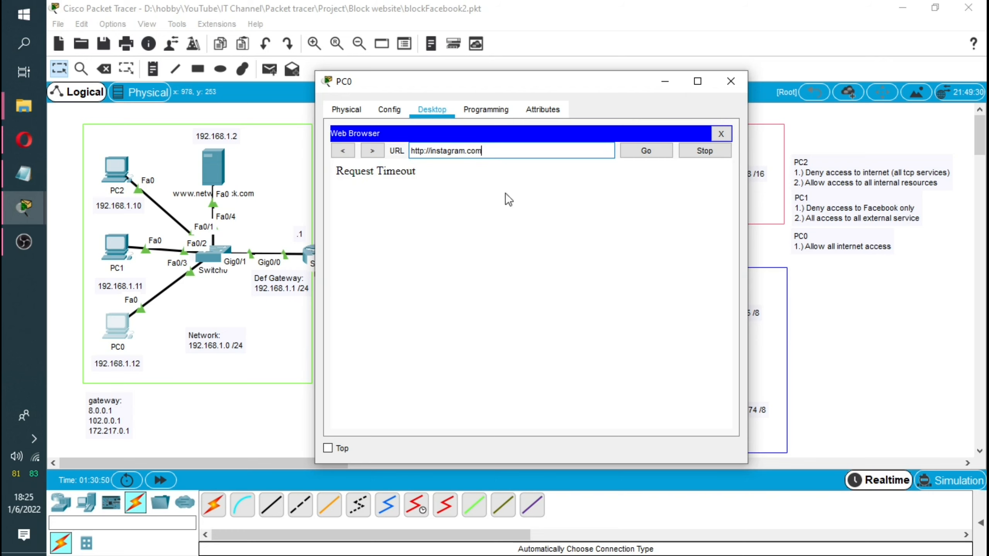
pyautogui.click(730, 82)
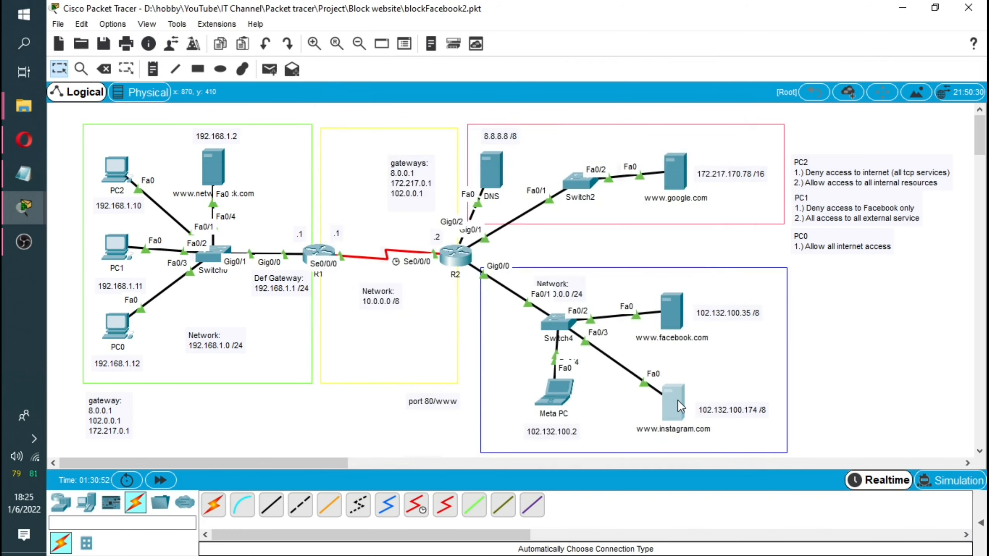
pyautogui.click(678, 400)
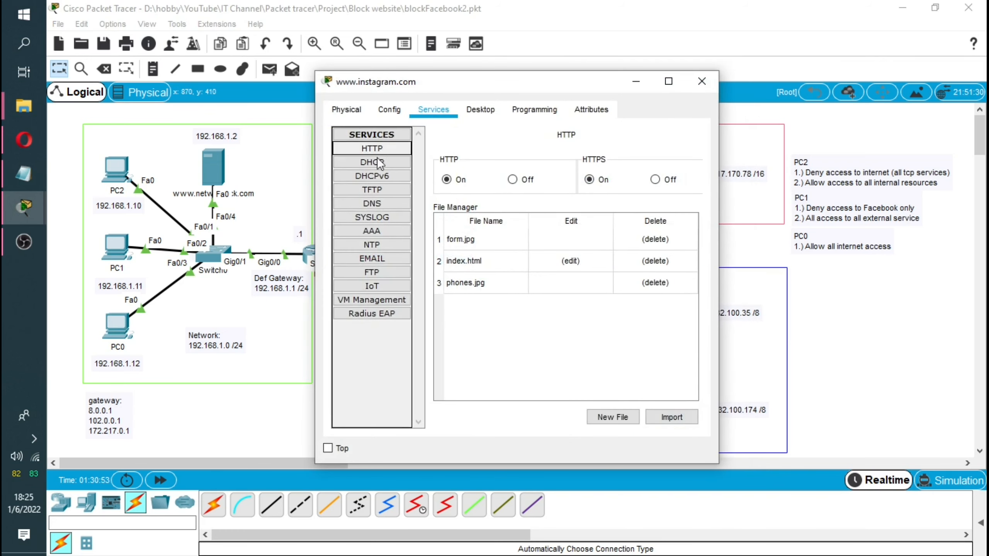
pyautogui.click(702, 82)
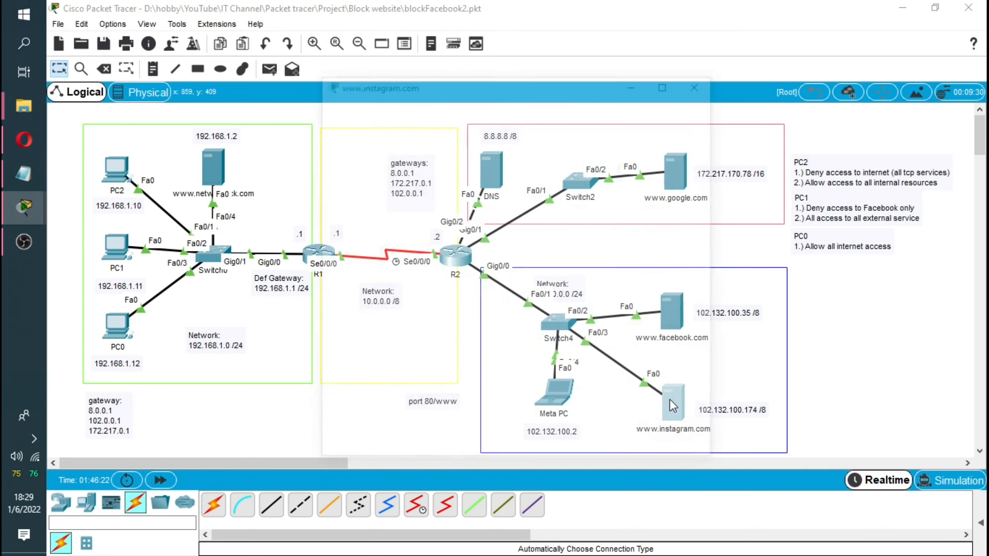
pyautogui.click(669, 399)
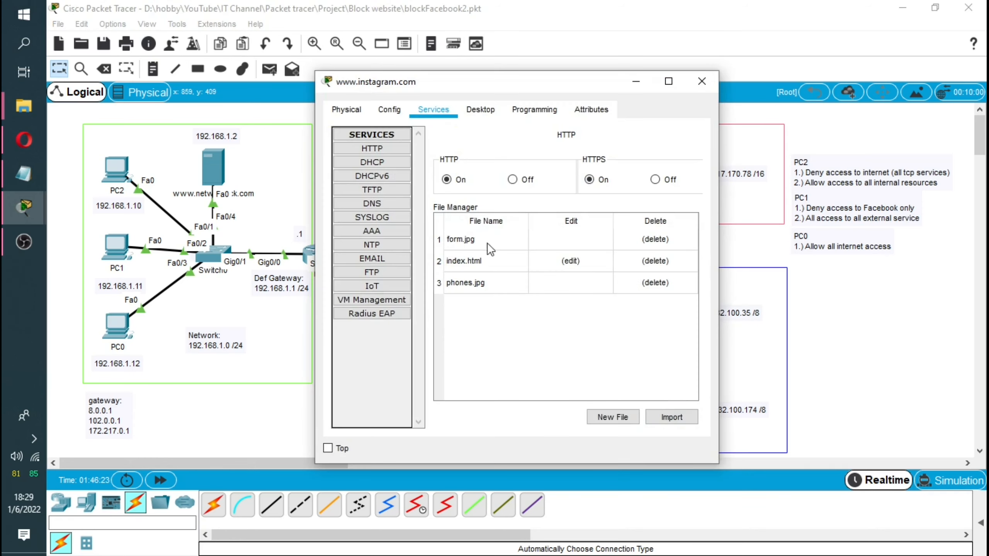
pyautogui.click(479, 111)
pyautogui.click(377, 175)
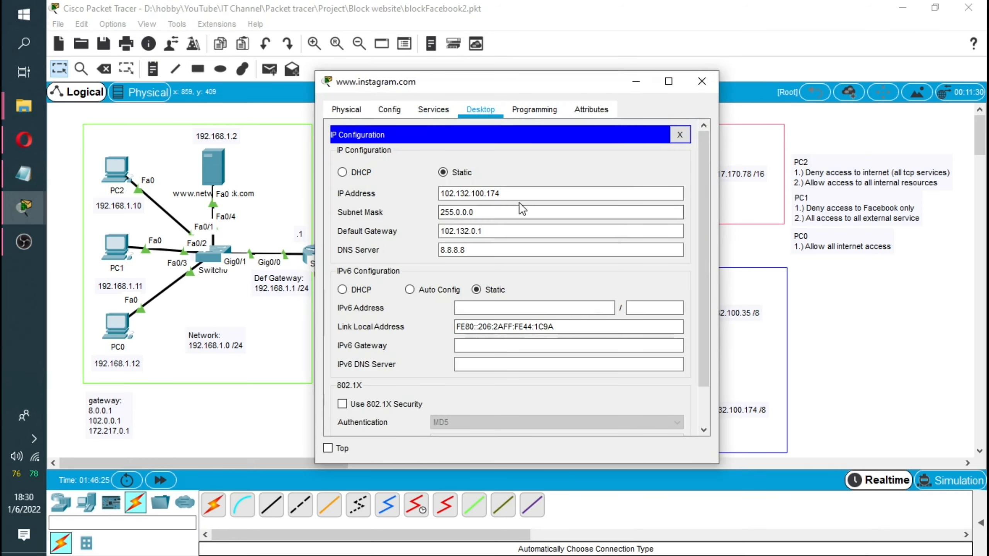
pyautogui.moveTo(543, 88); pyautogui.dragTo(393, 85)
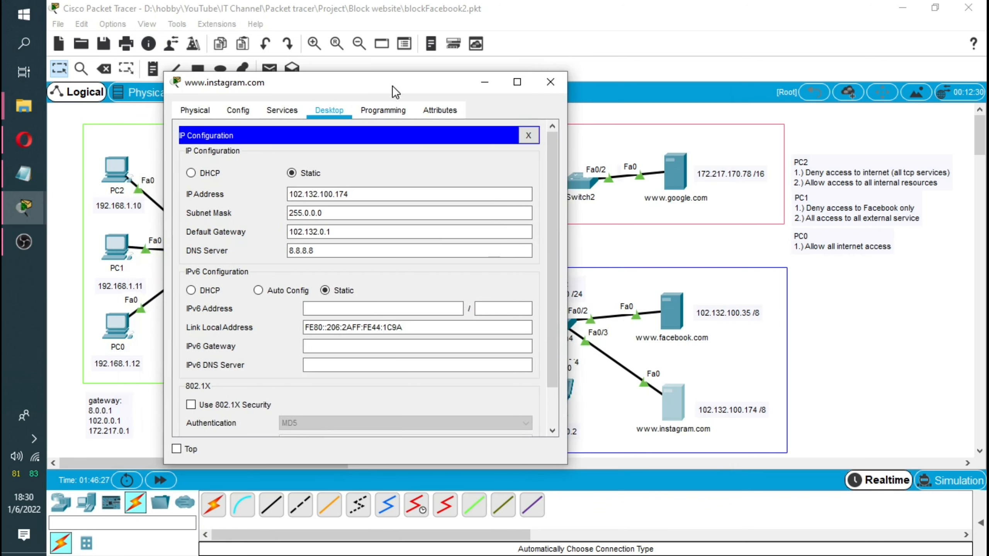
pyautogui.click(302, 196)
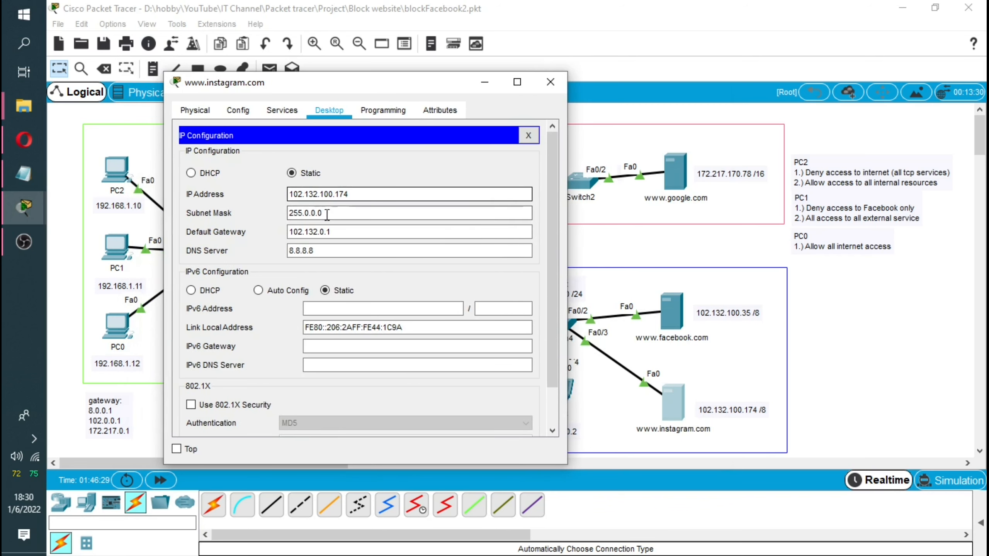
pyautogui.click(335, 234)
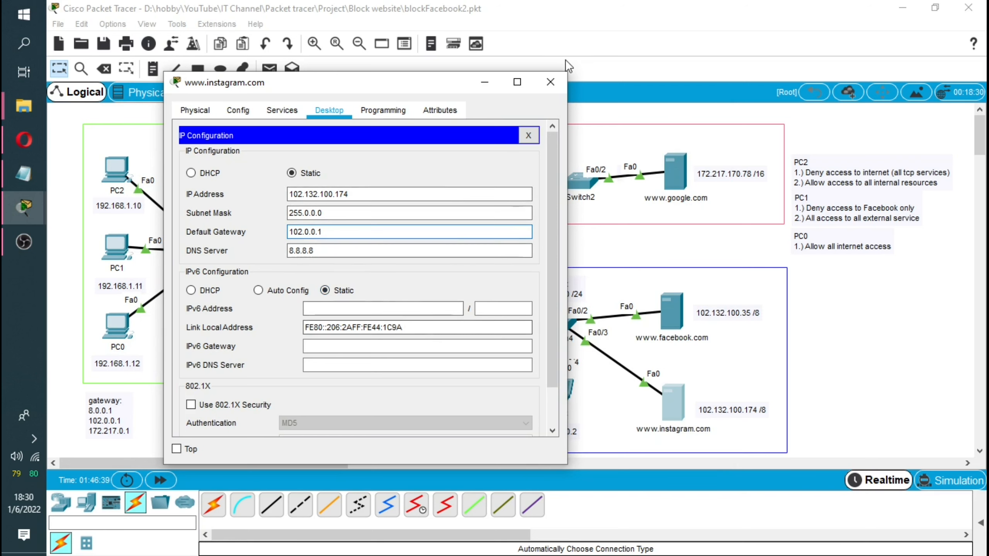
pyautogui.click(550, 82)
pyautogui.click(673, 308)
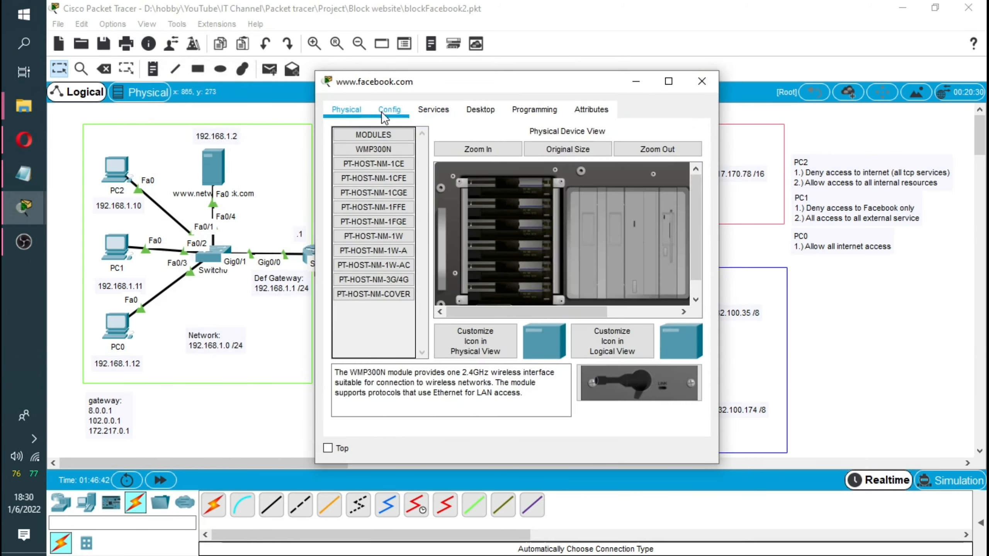
pyautogui.click(428, 111)
pyautogui.click(479, 110)
pyautogui.click(377, 148)
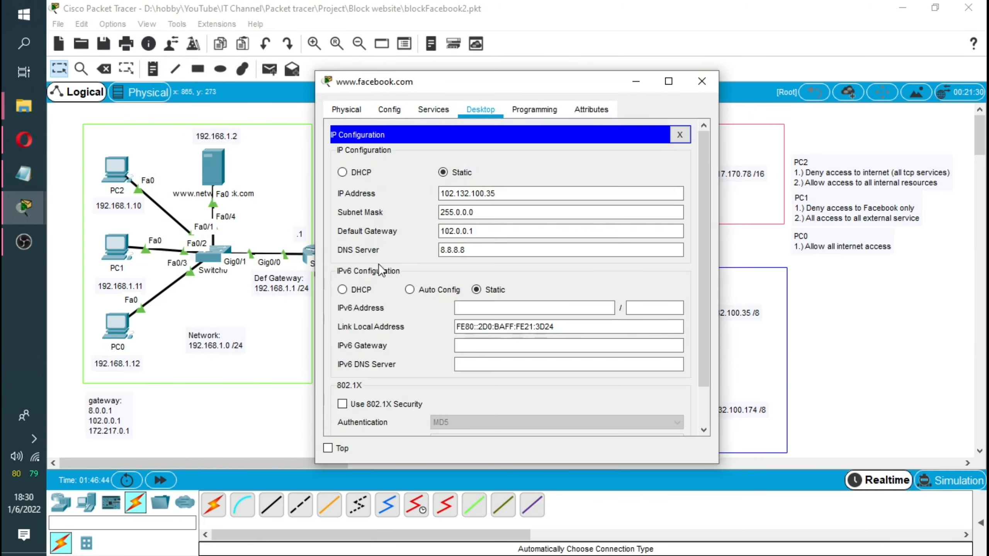
pyautogui.click(696, 93)
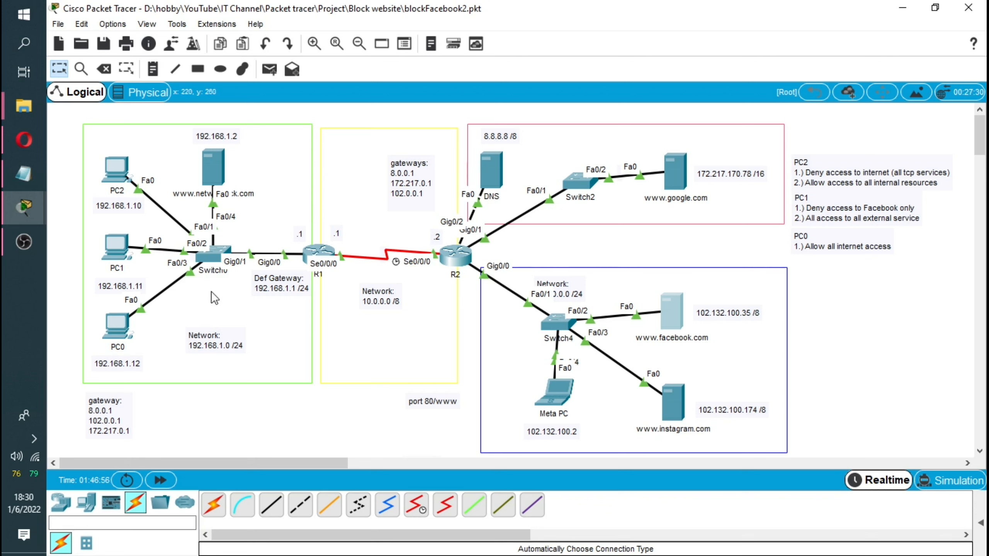
# Open PC0's web browser in a wider window and enter the start of the address, "inst".
pyautogui.click(119, 325)
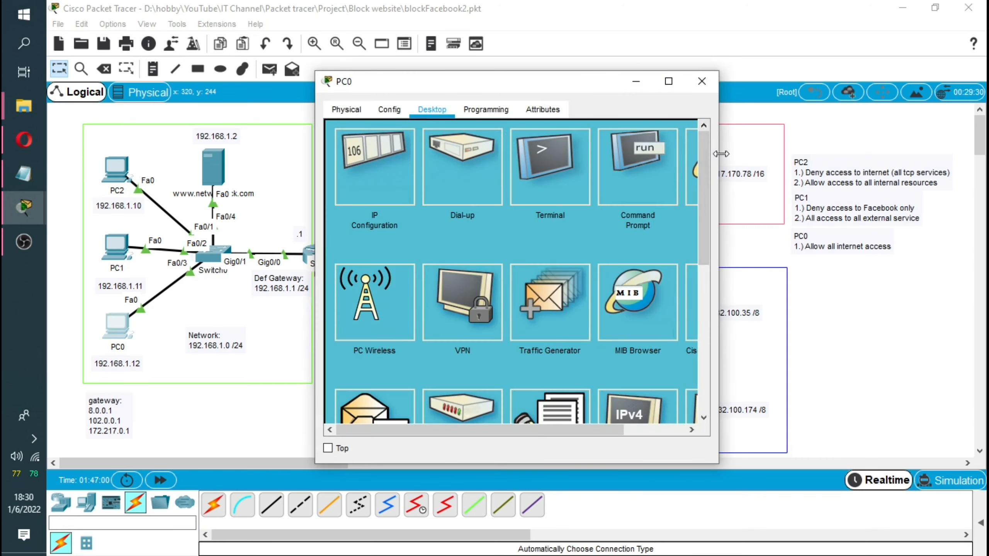
pyautogui.moveTo(721, 154); pyautogui.dragTo(832, 154)
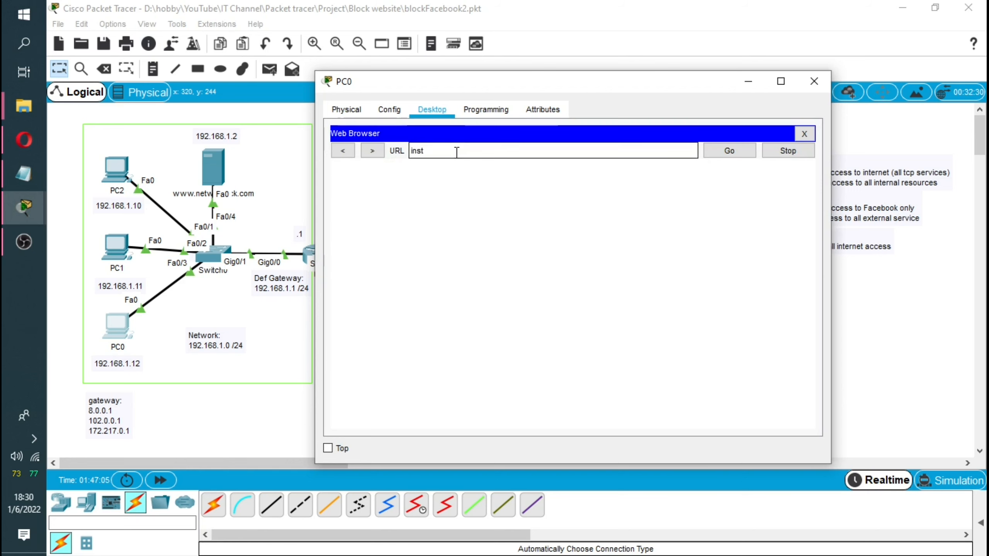
pyautogui.moveTo(614, 84); pyautogui.dragTo(483, 123)
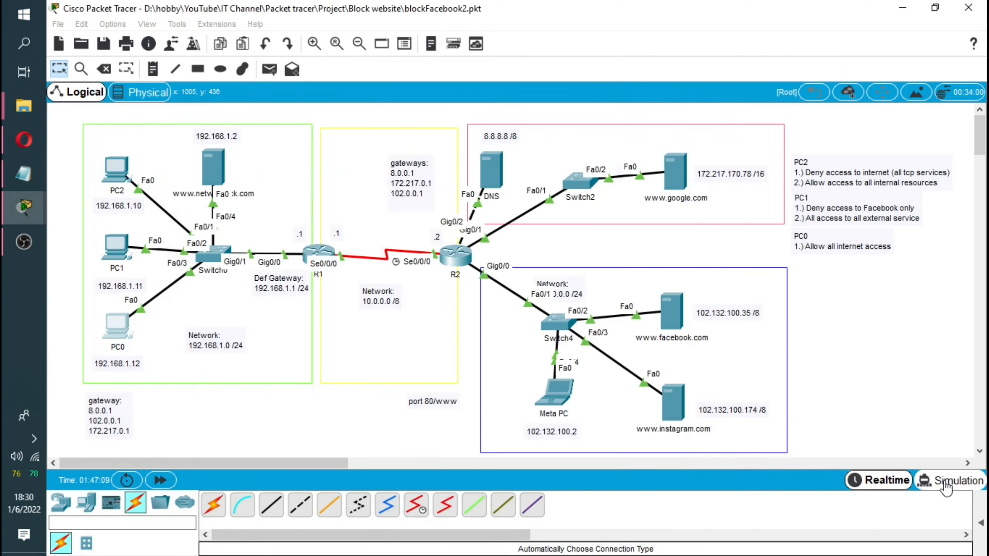
# Switch to simulation mode and filter the visible events to DNS, HTTP and HTTPS, leaving out ICMP.
pyautogui.click(950, 480)
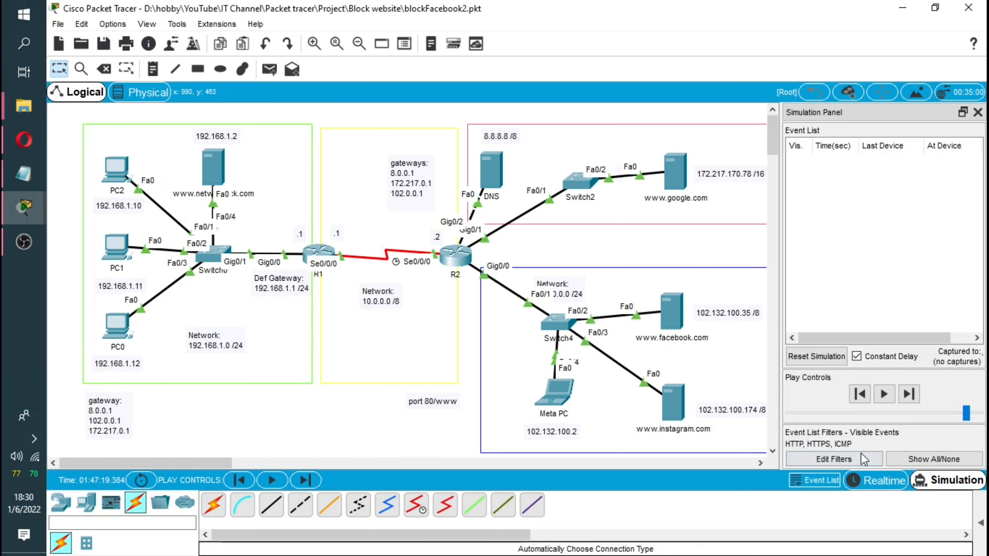
pyautogui.click(835, 460)
pyautogui.click(415, 162)
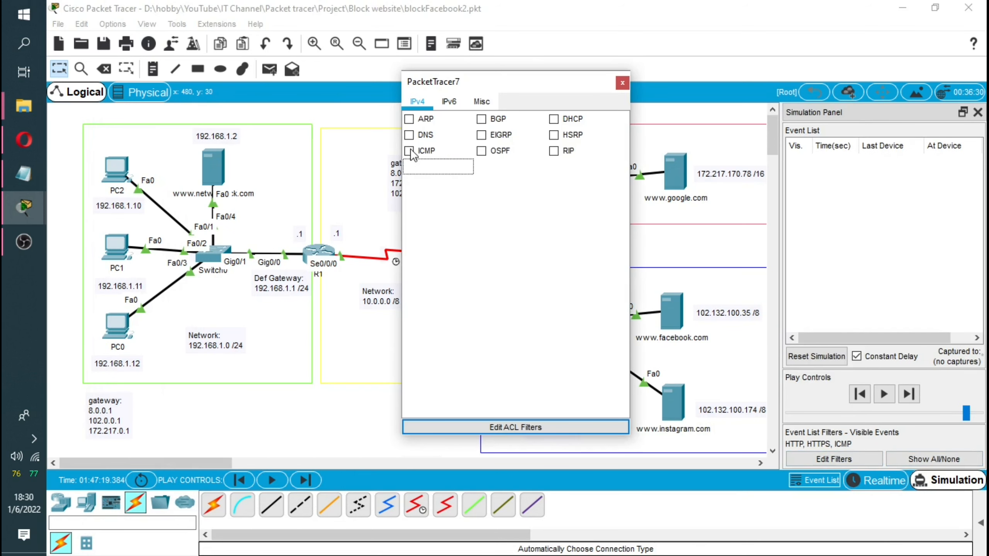
pyautogui.click(408, 135)
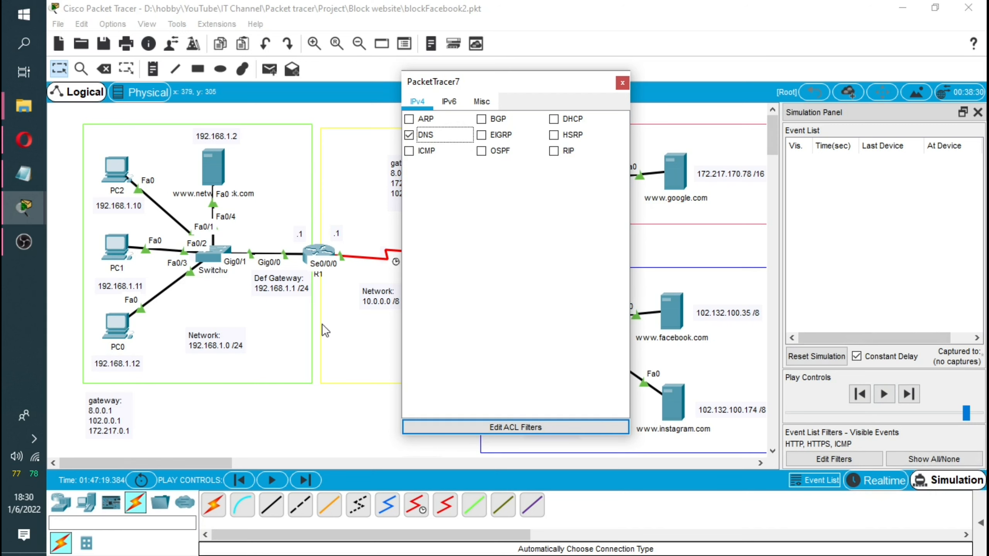
pyautogui.click(623, 84)
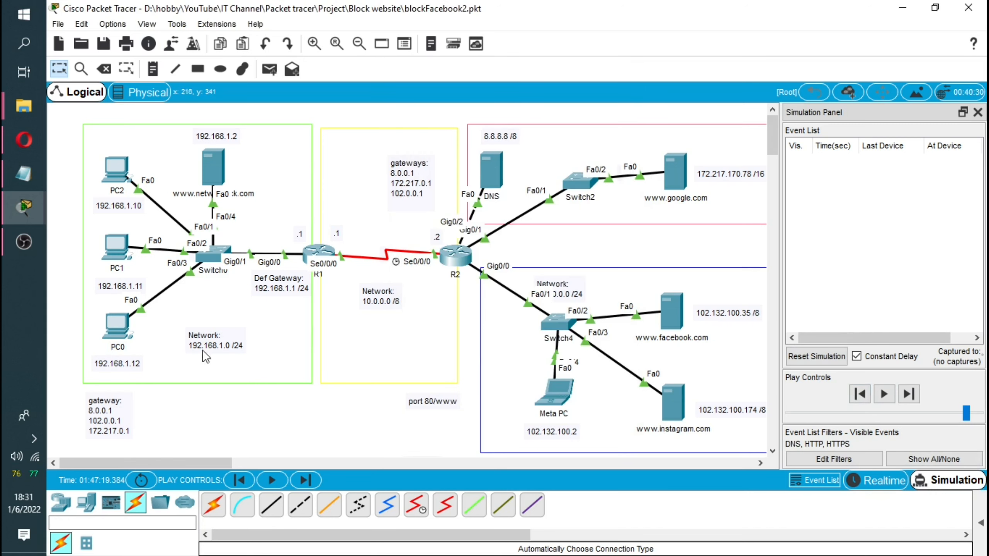
# Complete the address as instagram.com in PC0's web browser and request the page in simulation mode.
pyautogui.click(124, 325)
pyautogui.click(304, 187)
pyautogui.write('agram.com')
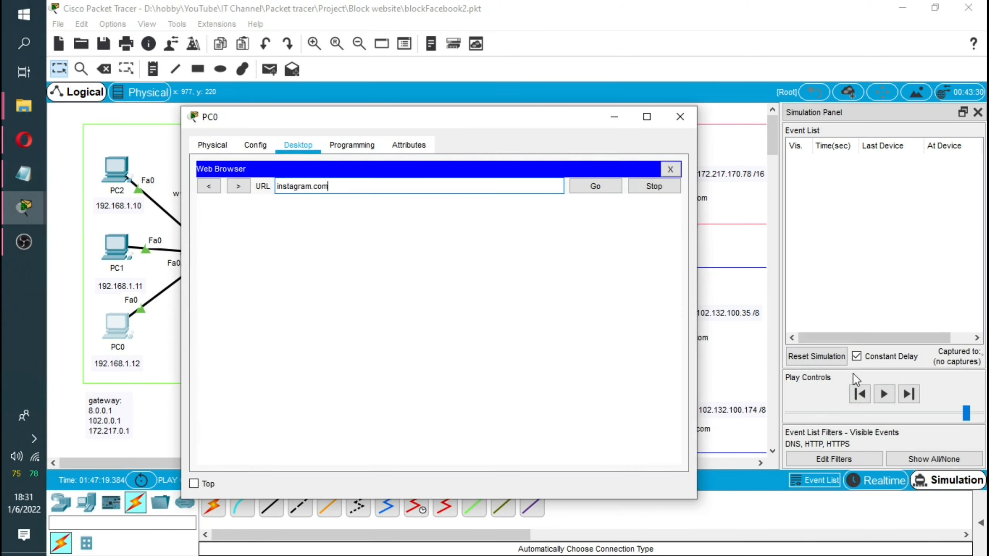
pyautogui.click(596, 189)
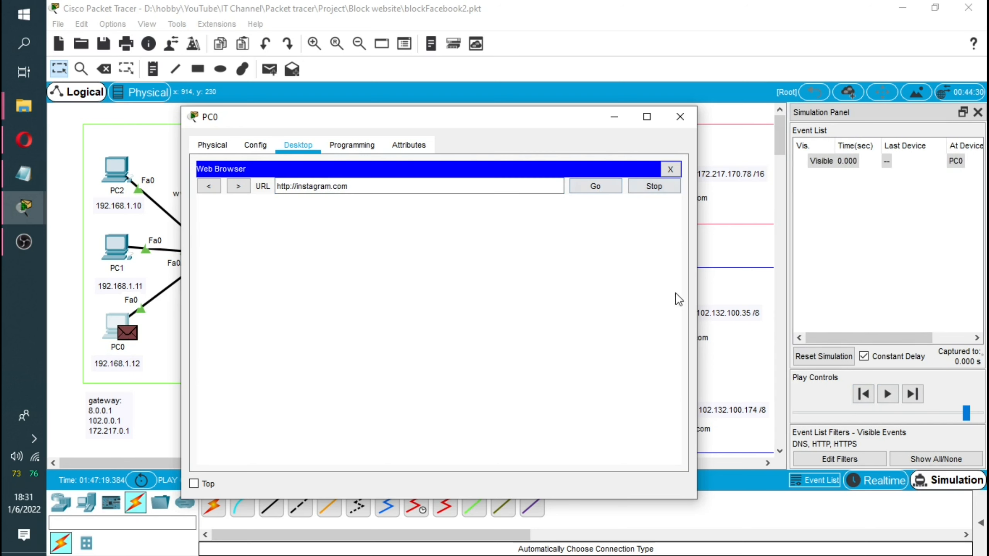
# Minimize PC0's window, run the simulation to trace the DNS and HTTP packets of its request, and return to realtime mode.
pyautogui.click(613, 118)
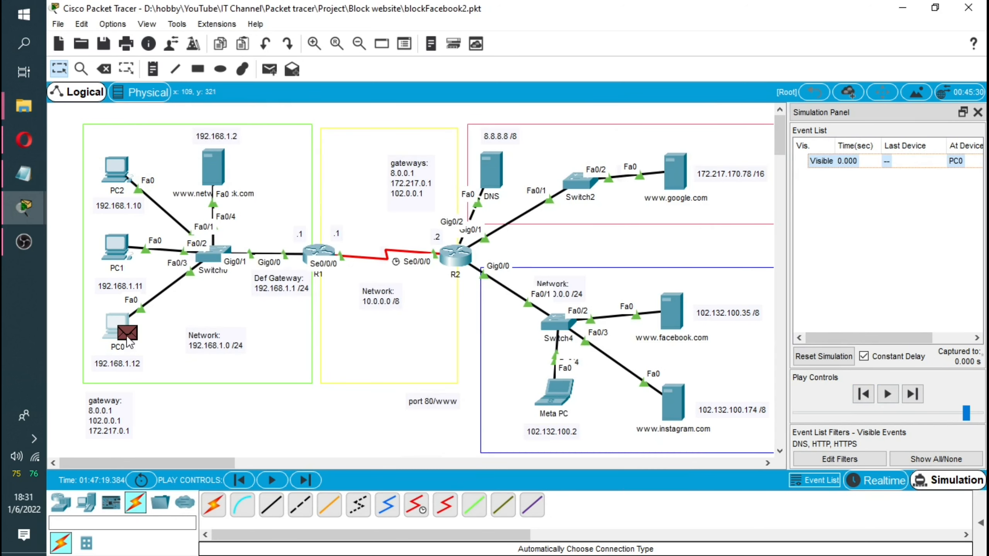
pyautogui.moveTo(857, 341); pyautogui.dragTo(883, 337)
pyautogui.click(888, 394)
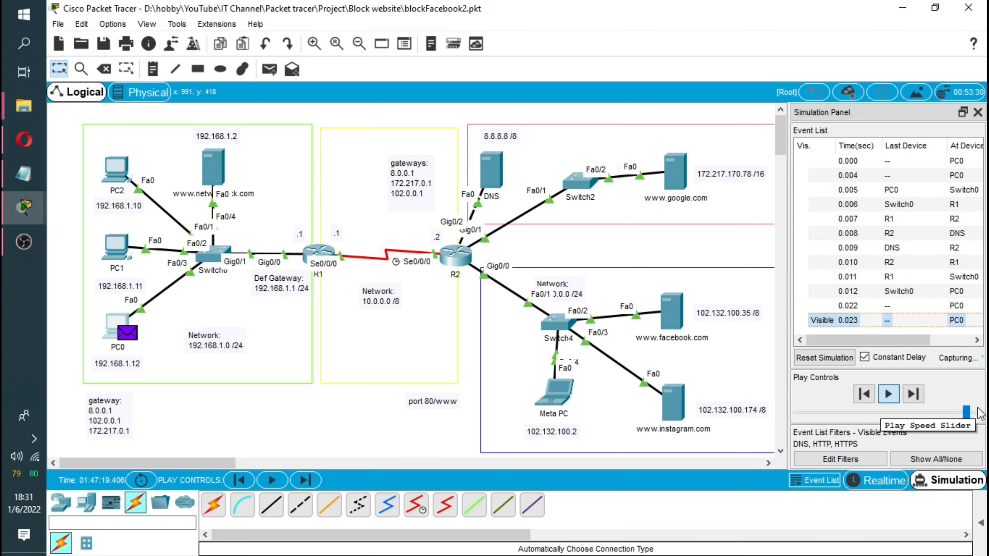
pyautogui.moveTo(894, 342); pyautogui.dragTo(969, 340)
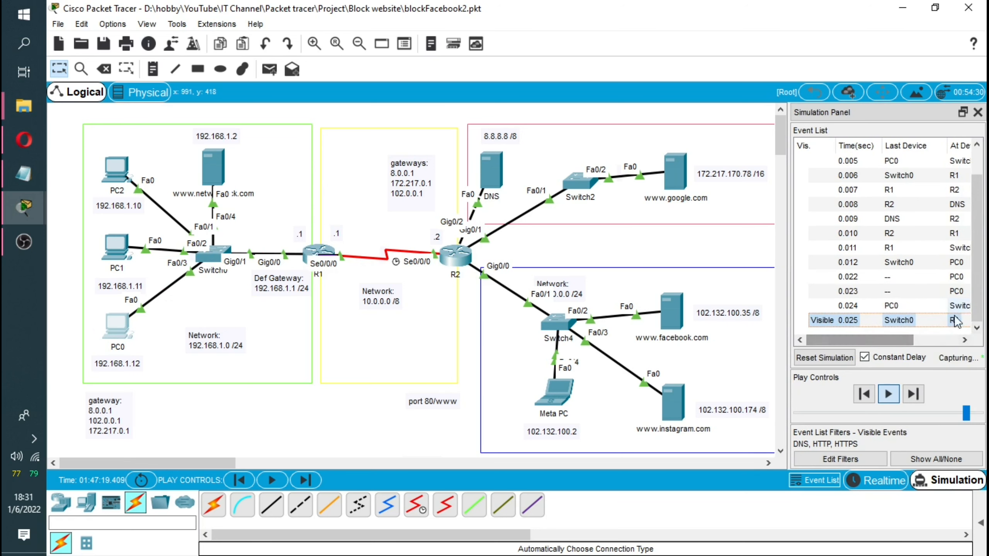
pyautogui.moveTo(905, 342); pyautogui.dragTo(986, 341)
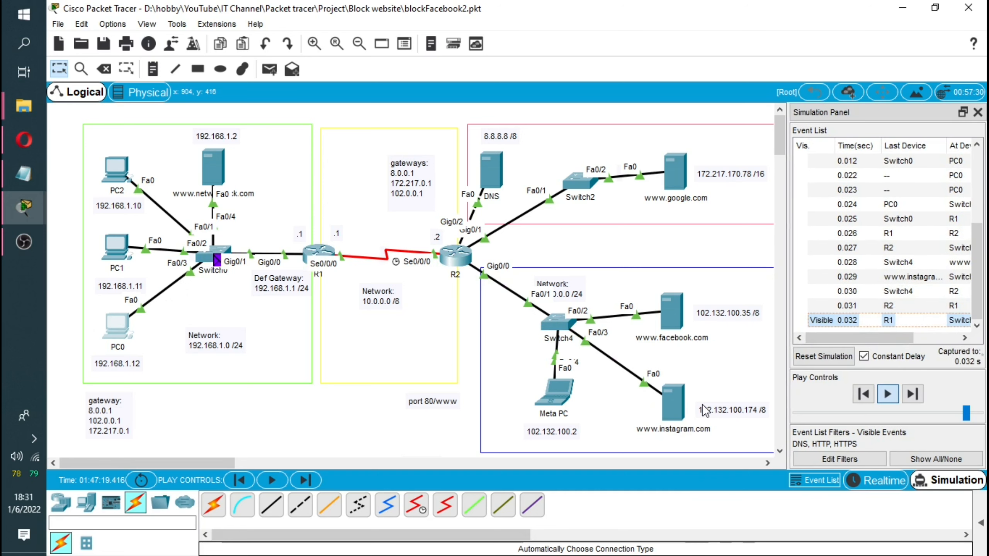
pyautogui.click(831, 361)
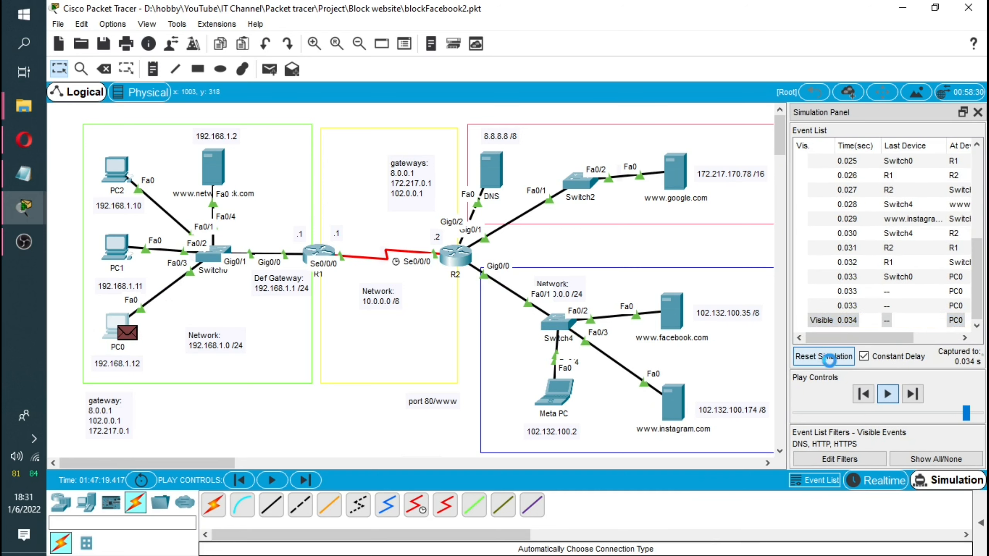
pyautogui.click(852, 479)
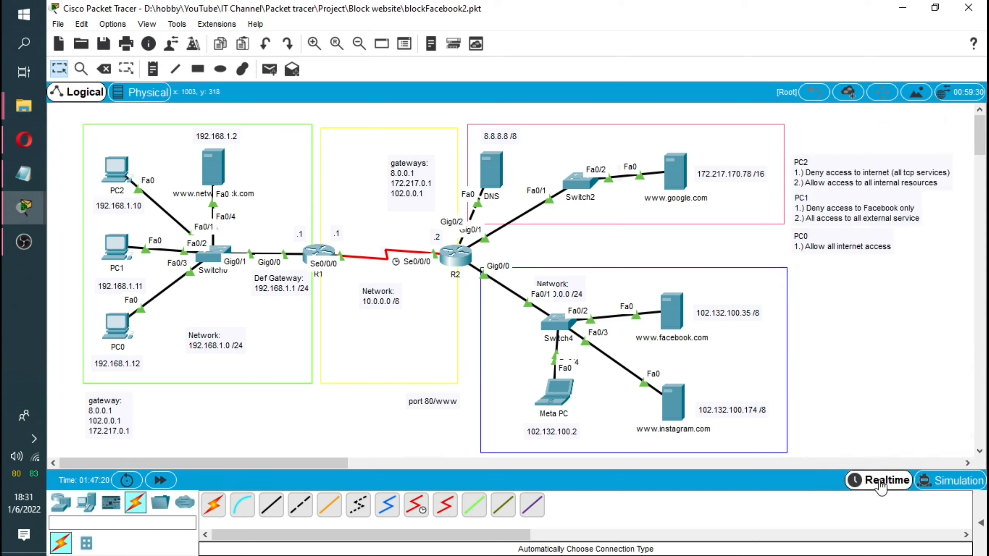
# Inspect the loaded Instagram page in PC0's maximized web browser and close PC0's window.
pyautogui.click(127, 324)
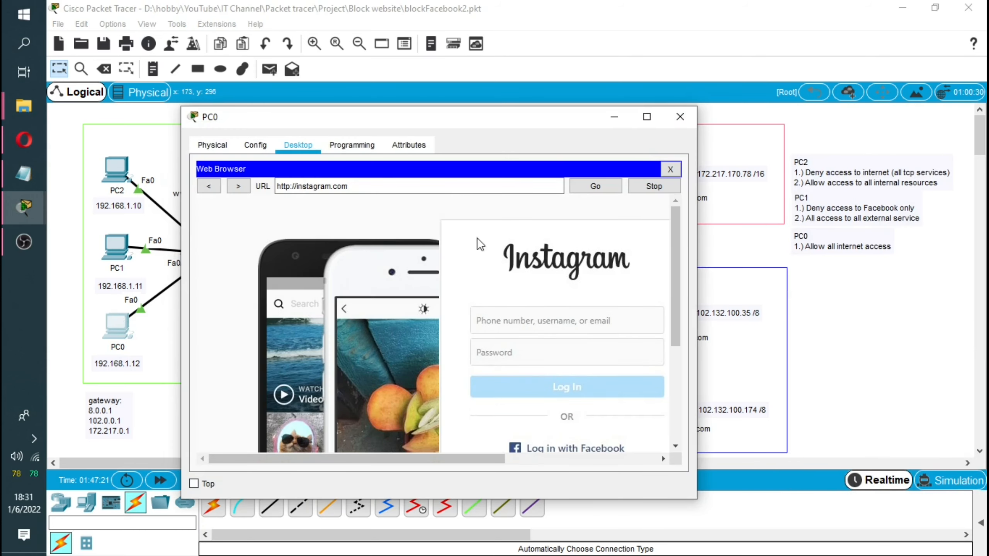
pyautogui.click(645, 114)
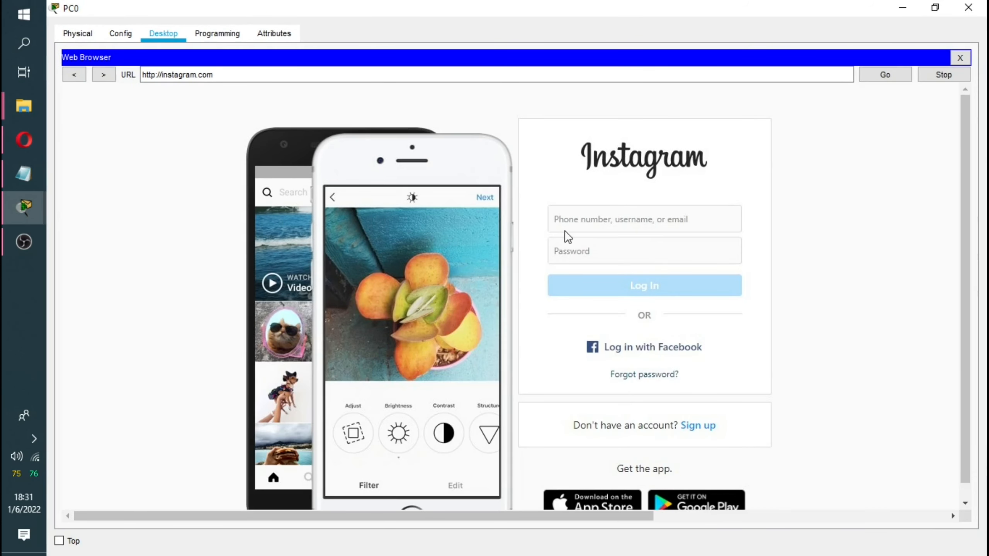
pyautogui.click(968, 8)
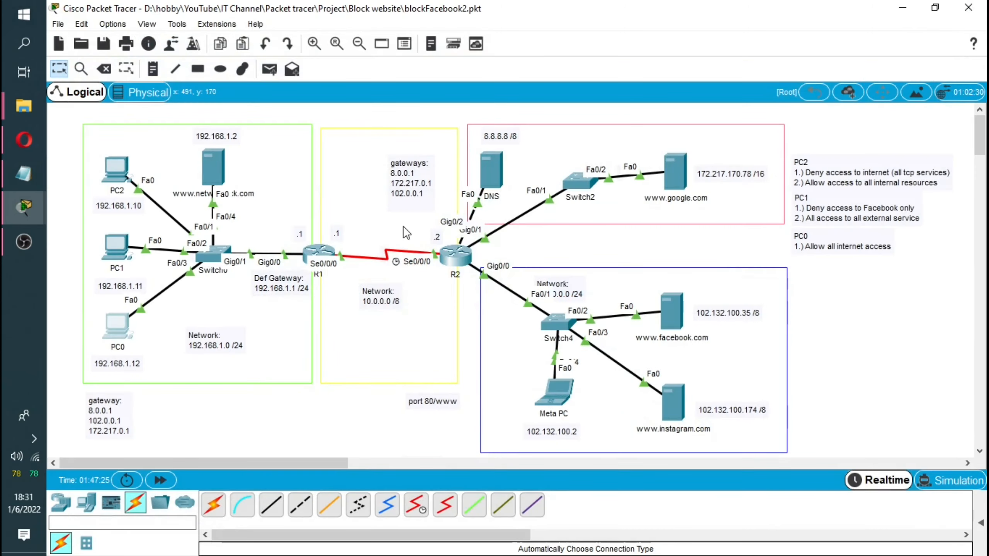